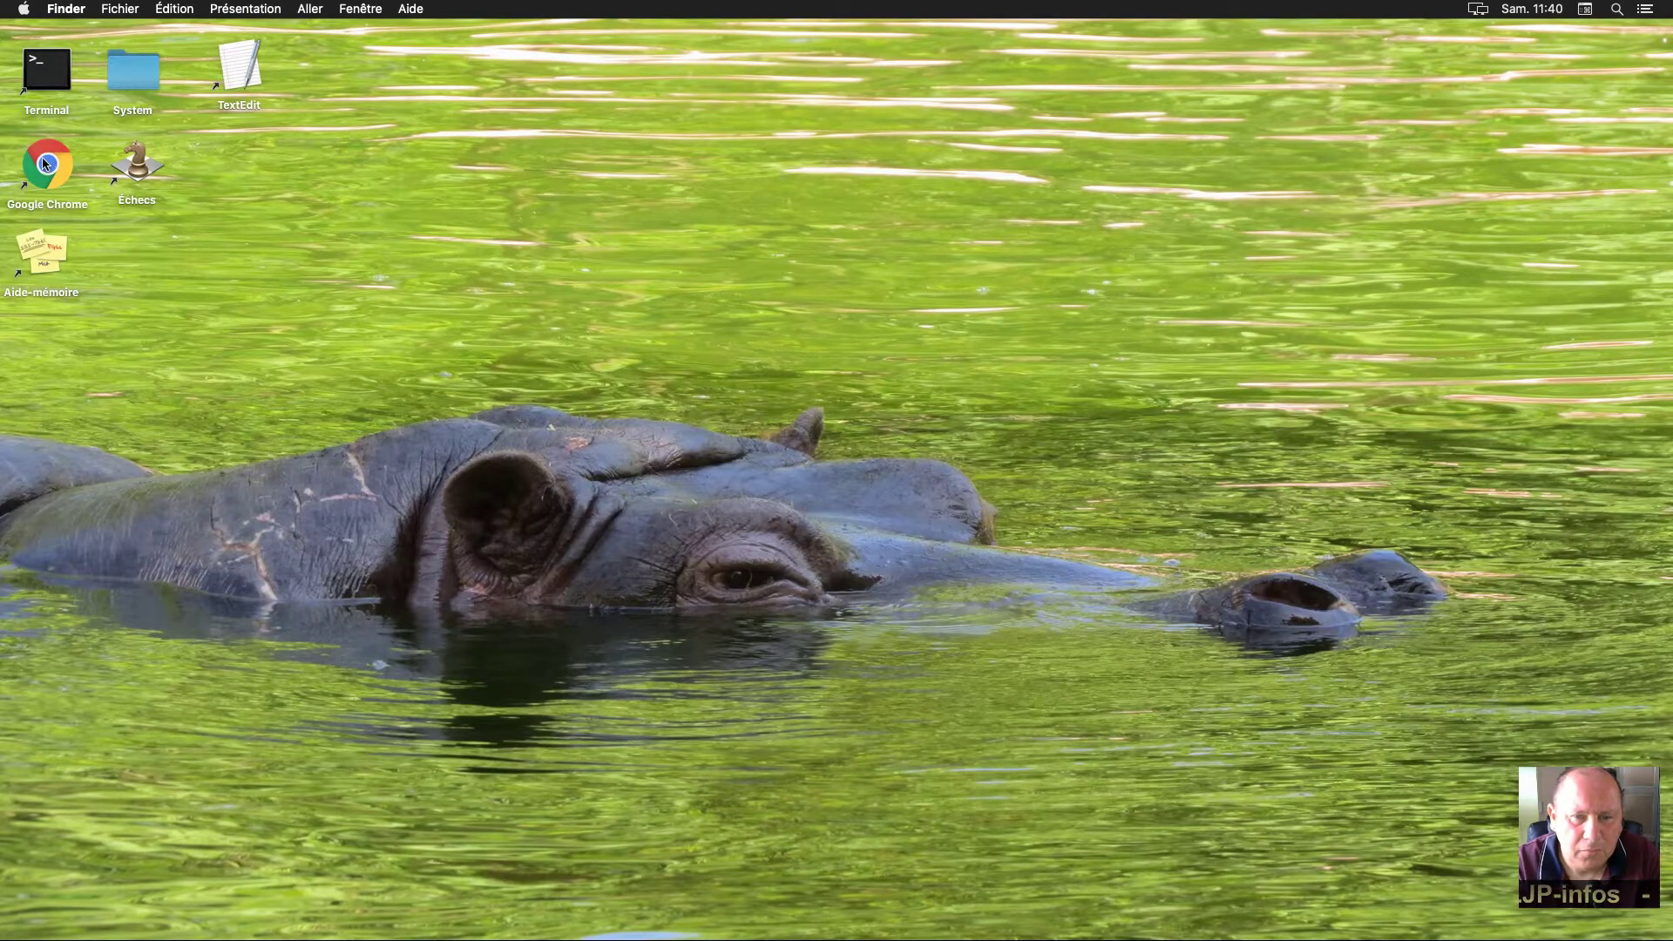
# Open Google Chrome and search Google for "docker desktop"
pyautogui.doubleClick(47, 165)
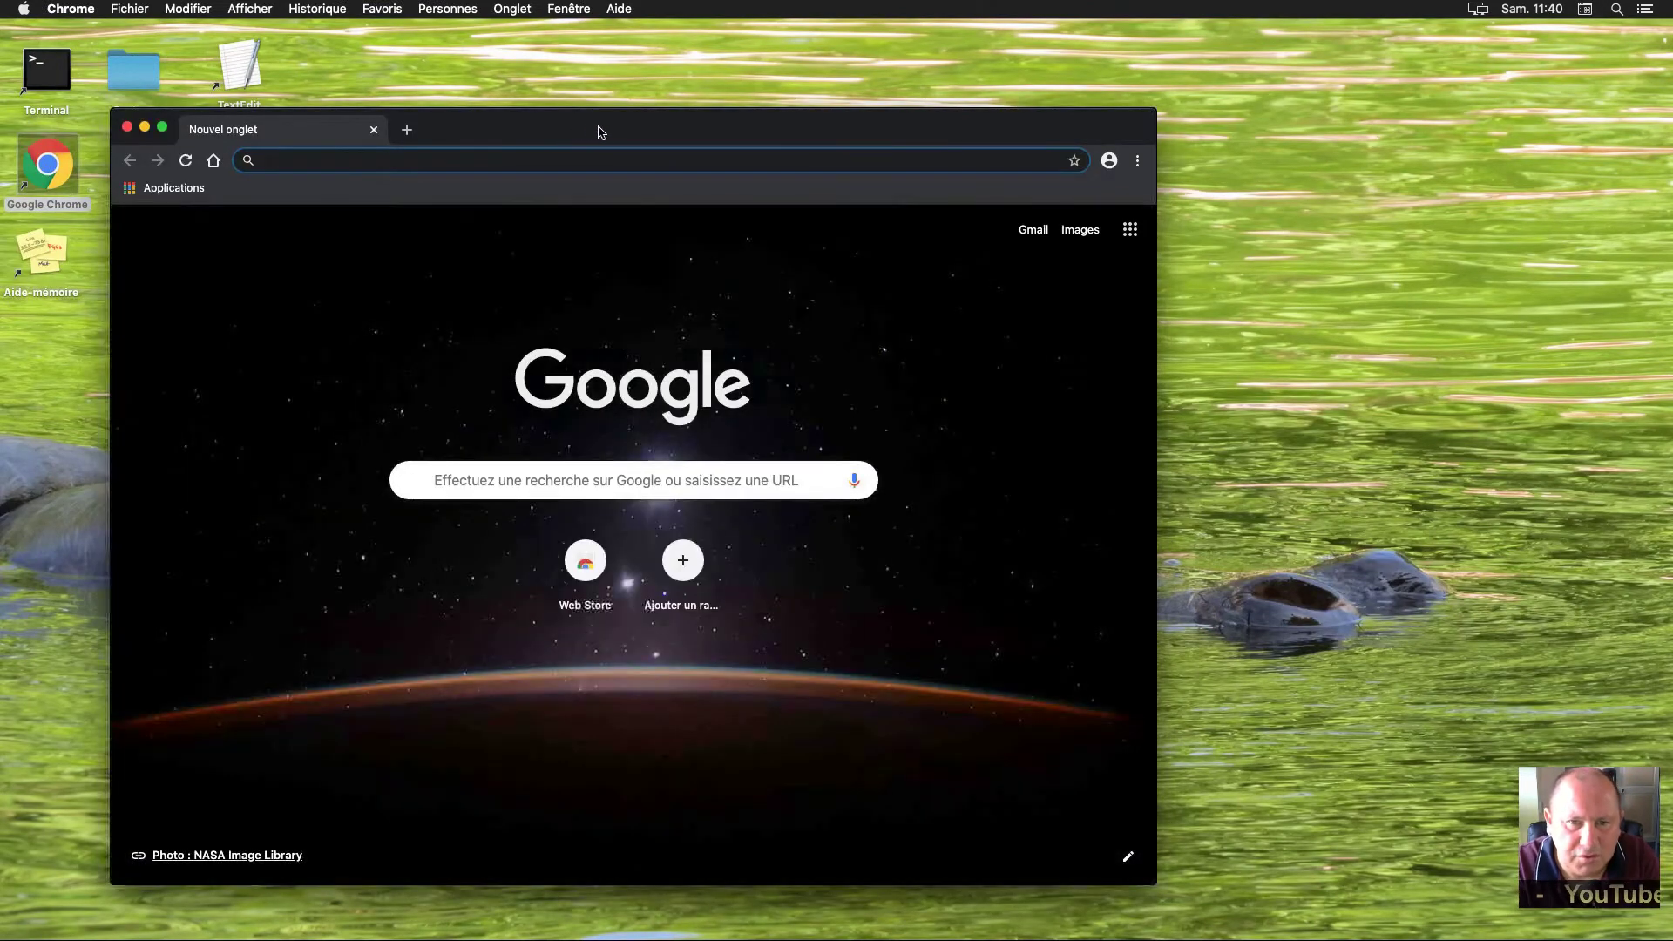
pyautogui.moveTo(575, 136); pyautogui.dragTo(834, 146)
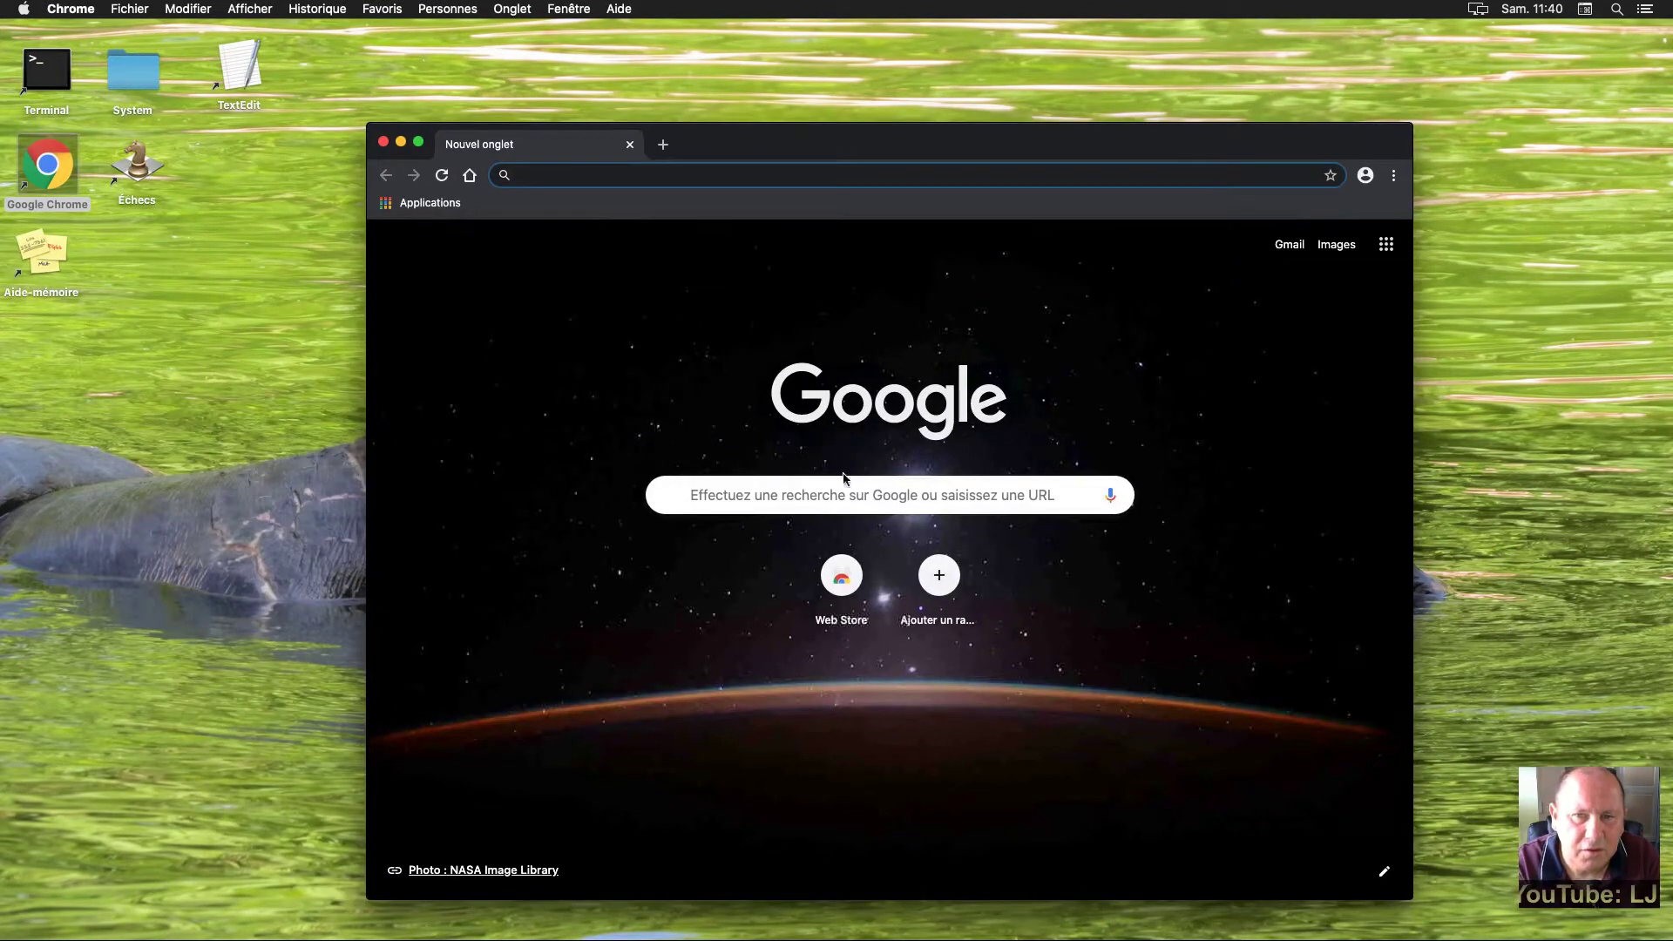
pyautogui.click(838, 497)
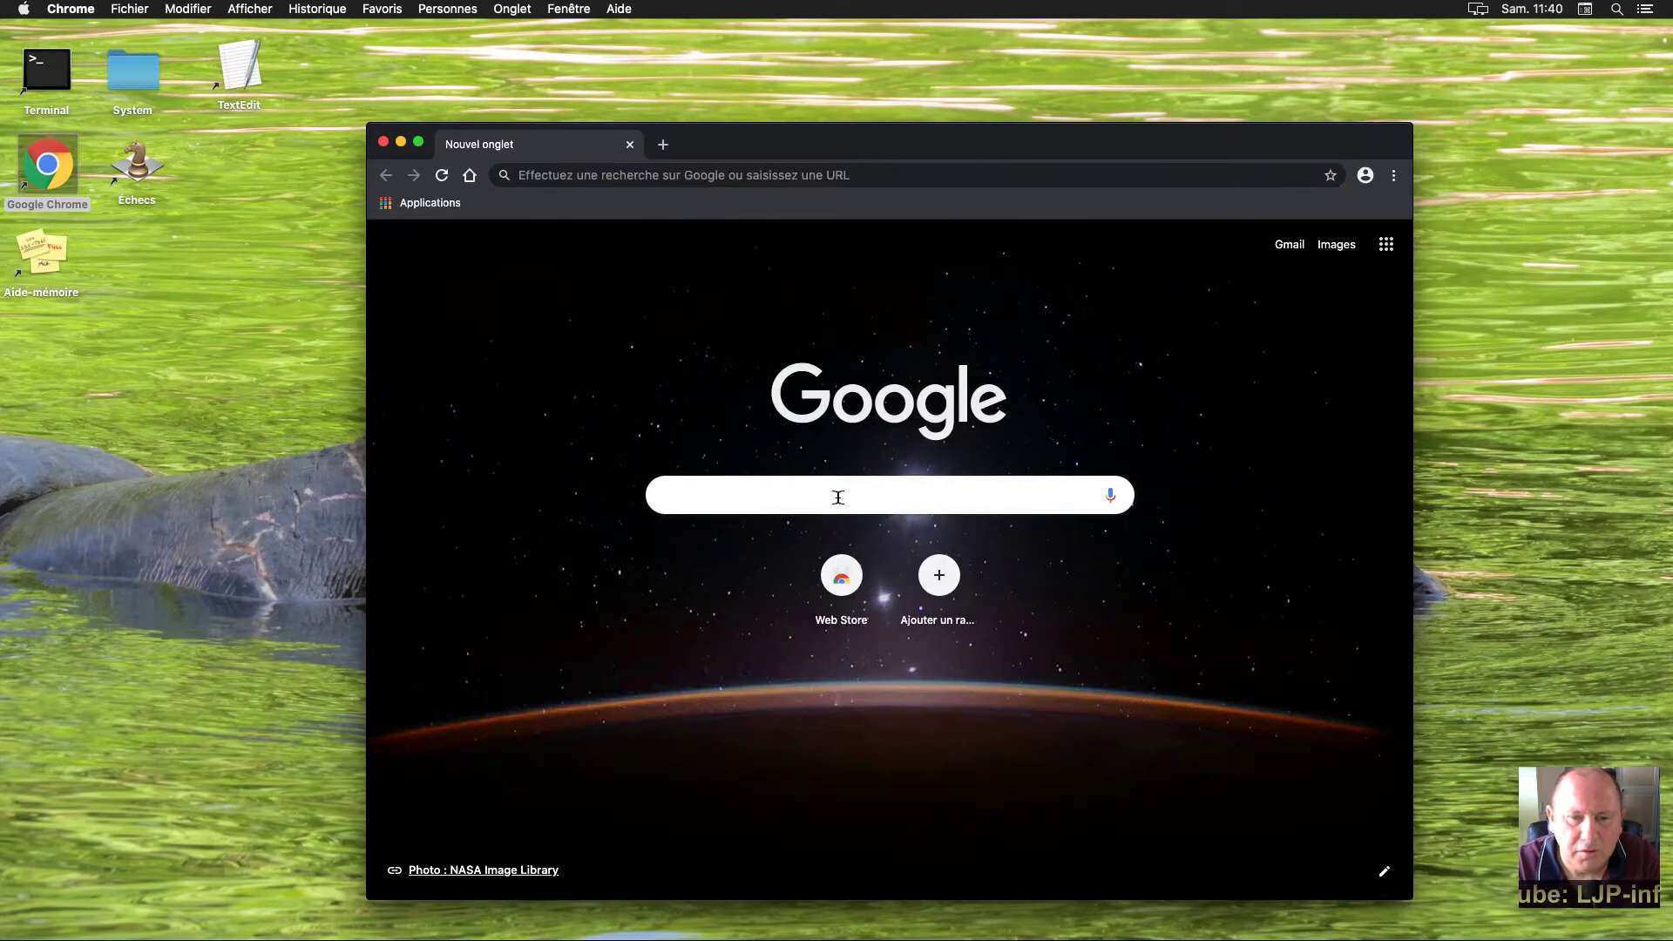
pyautogui.write('docker ')
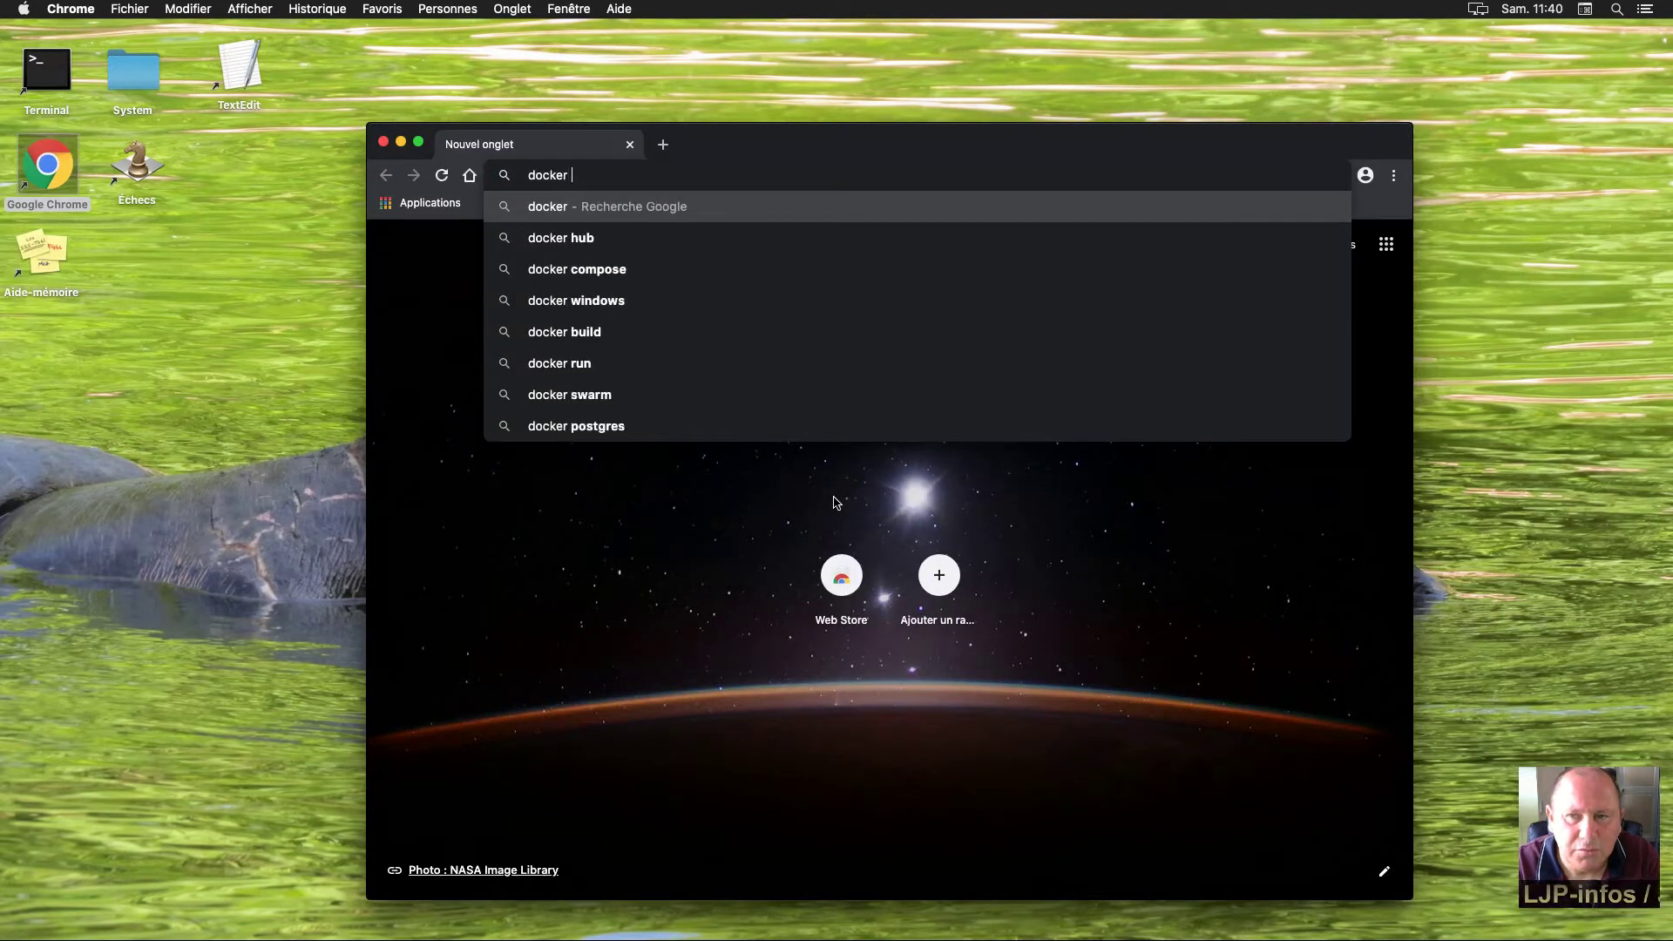
pyautogui.write('de')
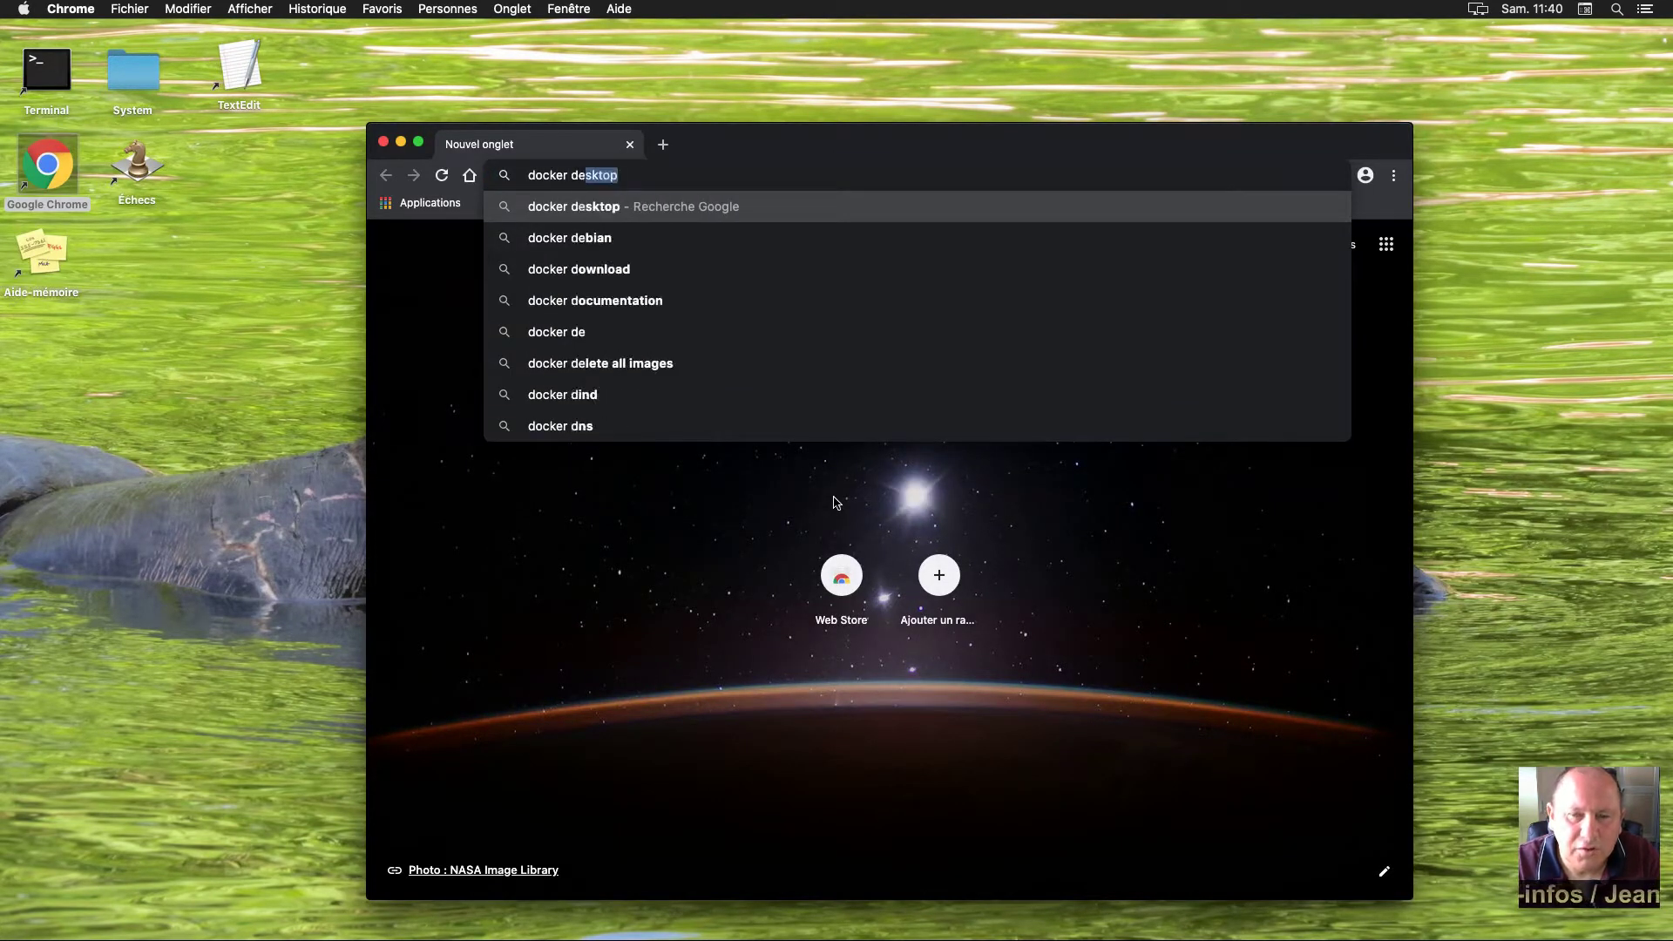
pyautogui.write('sktop')
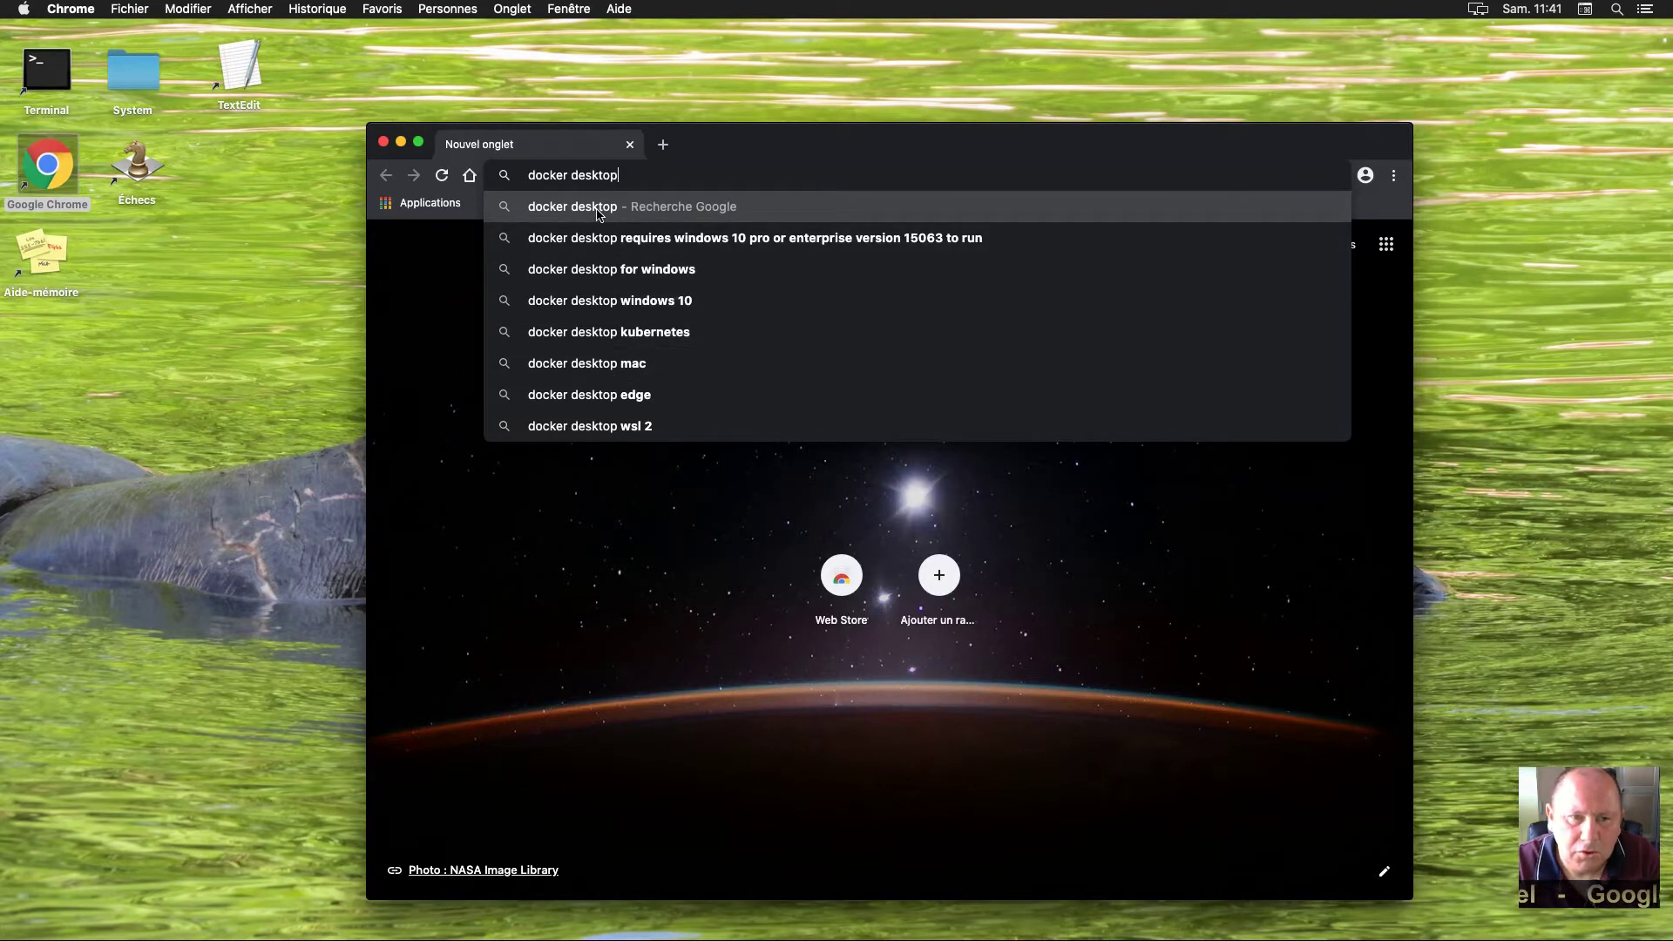
pyautogui.press('Escape')
pyautogui.press('Return')
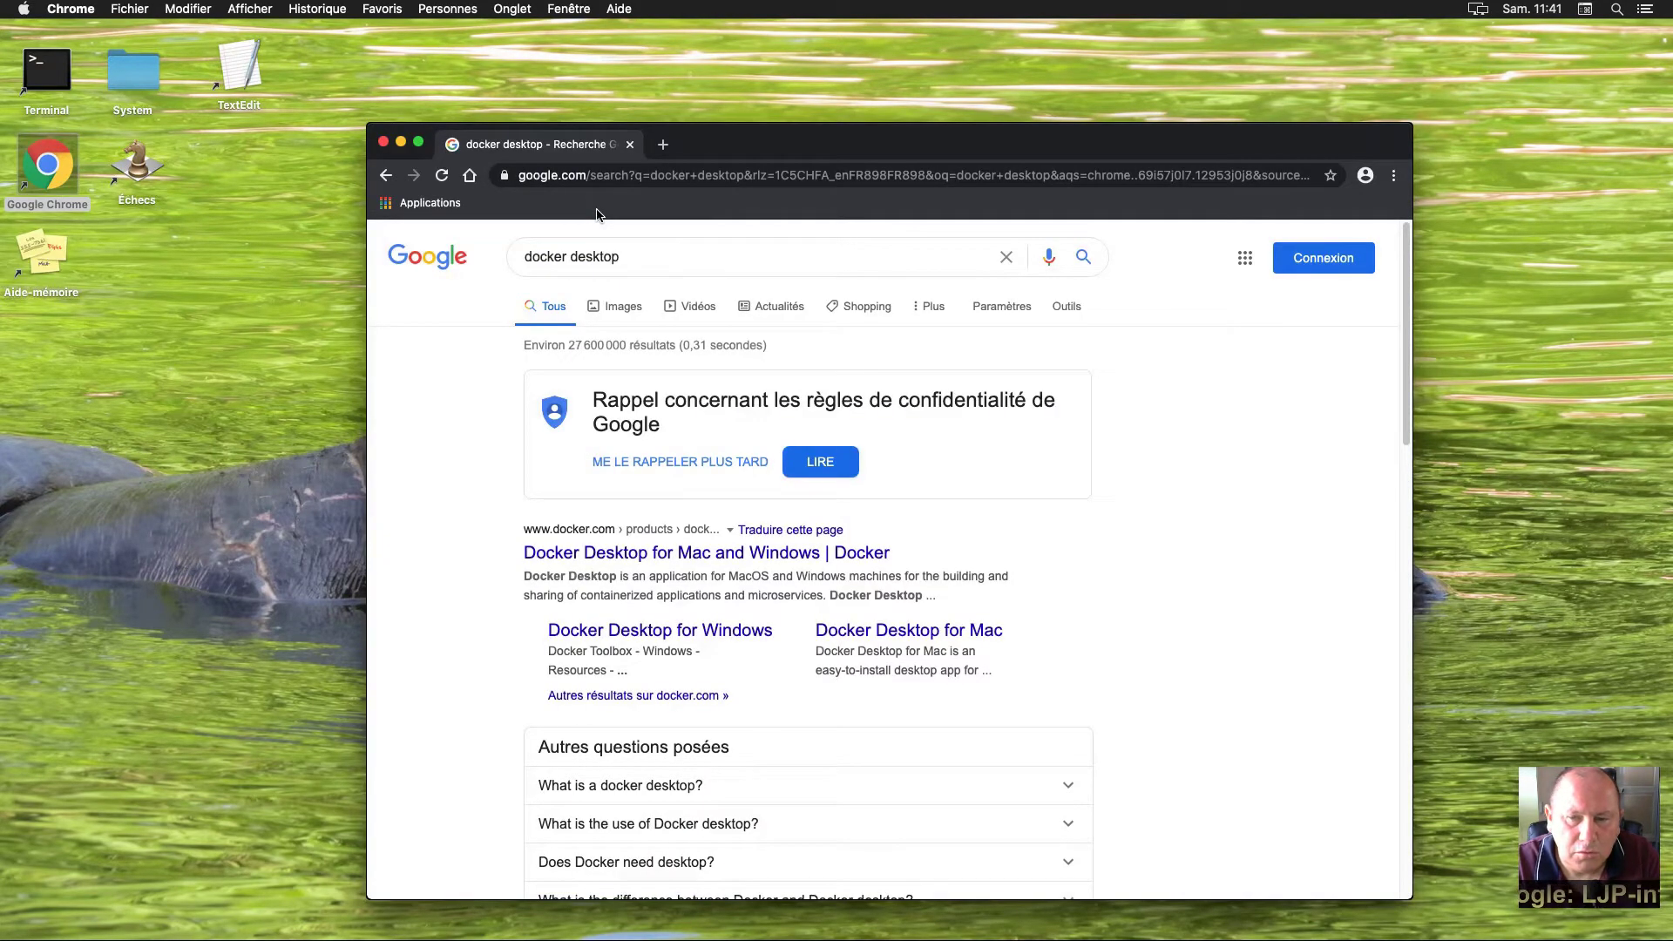
# Go to Docker's official Docker Desktop page and download the Mac version from Docker Hub
pyautogui.click(737, 554)
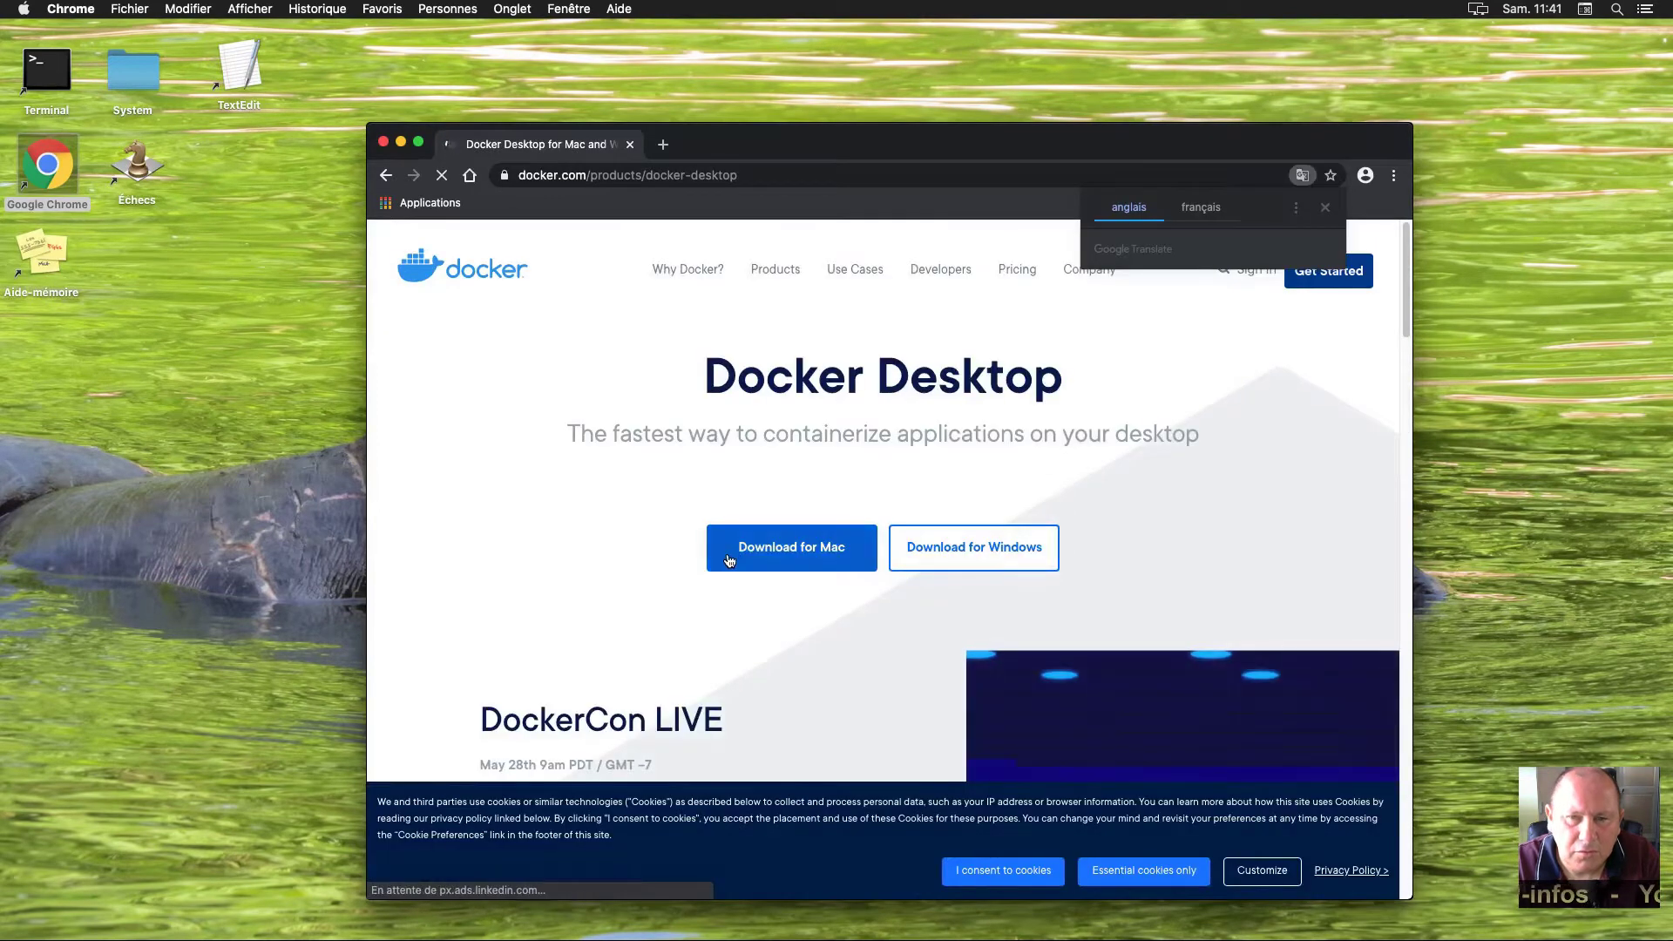
pyautogui.click(809, 546)
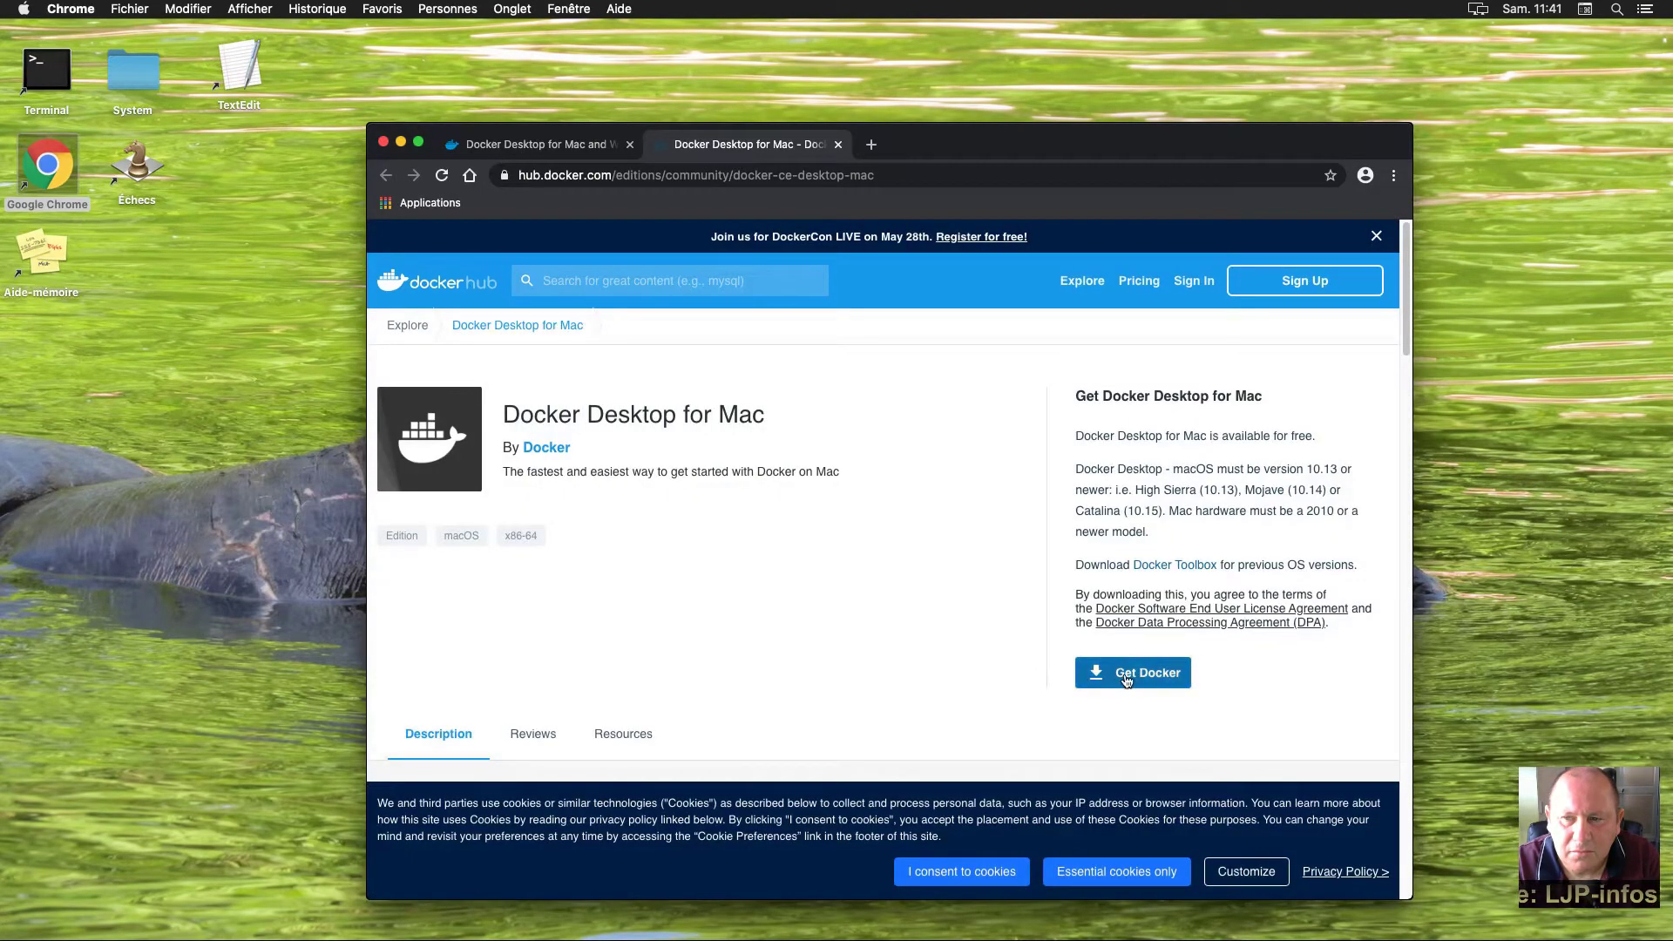
pyautogui.click(1126, 679)
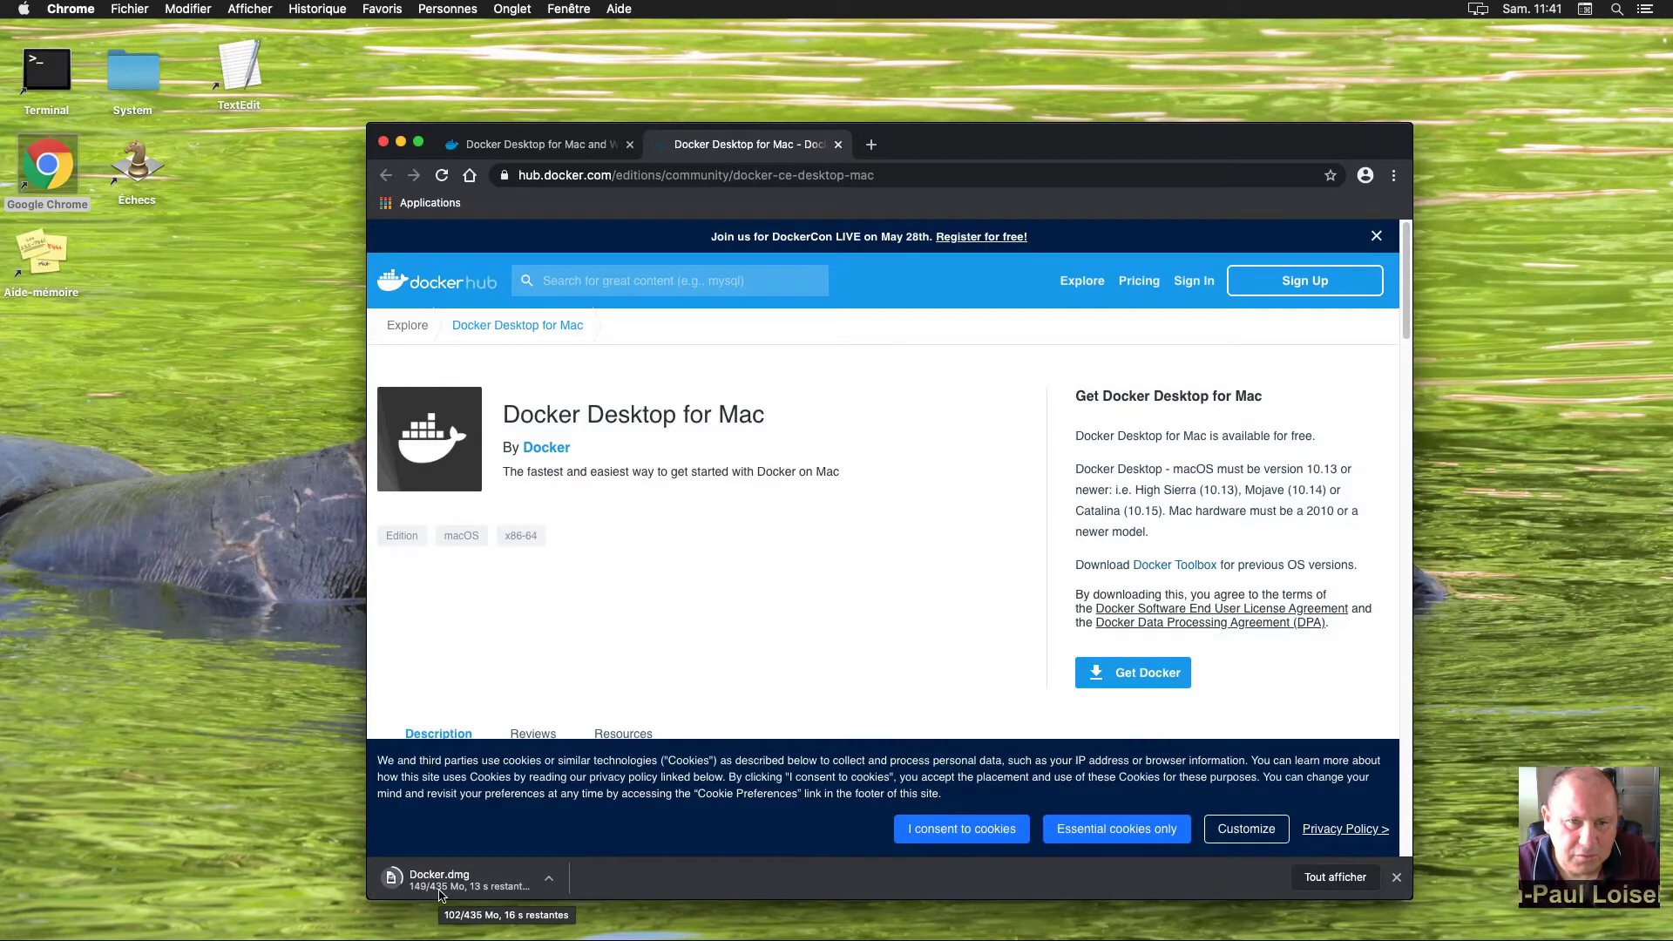
# Have Docker.dmg open as soon as its download completes, and close the browser window
pyautogui.click(440, 881)
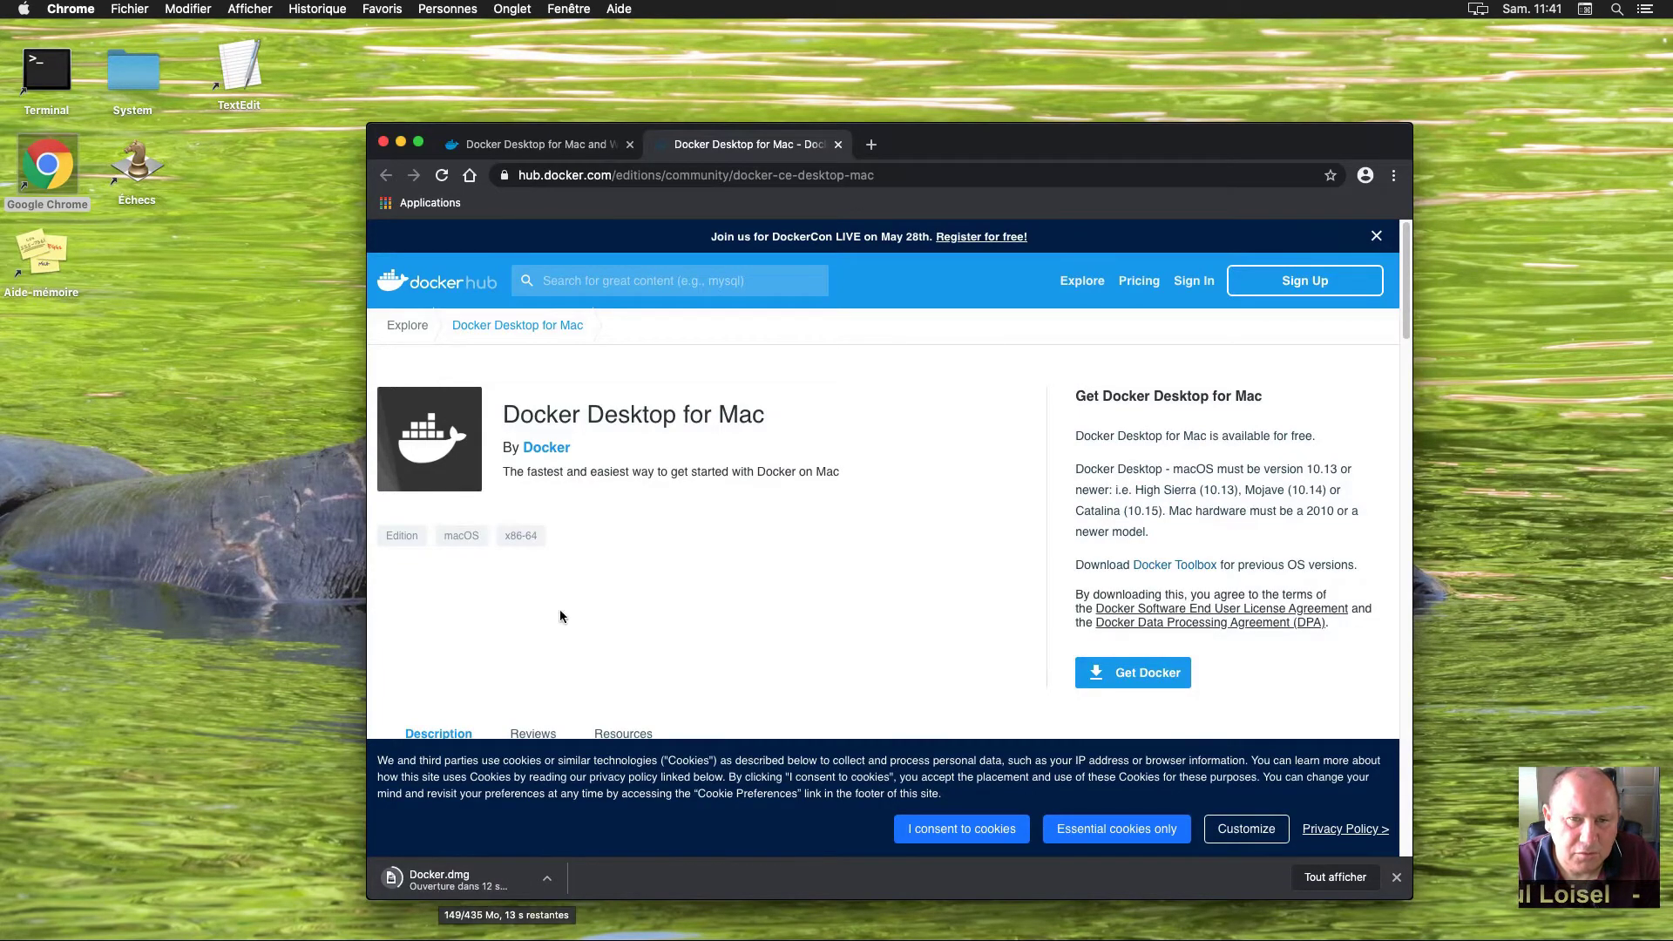
pyautogui.moveTo(926, 146); pyautogui.dragTo(914, 92)
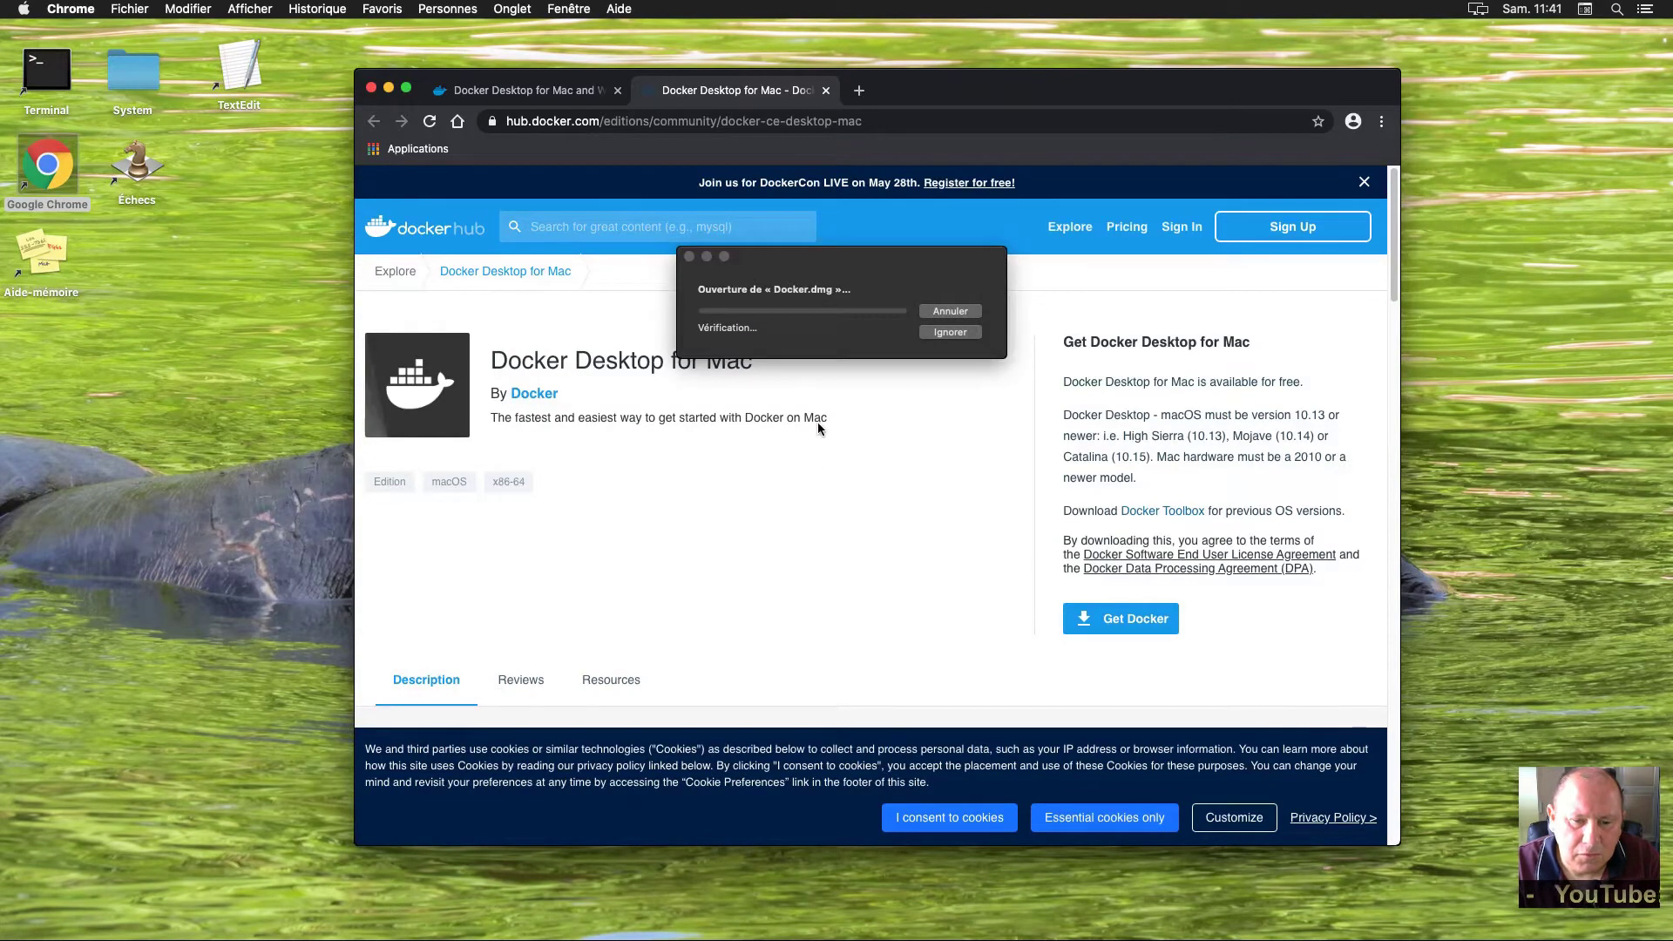
pyautogui.click(371, 89)
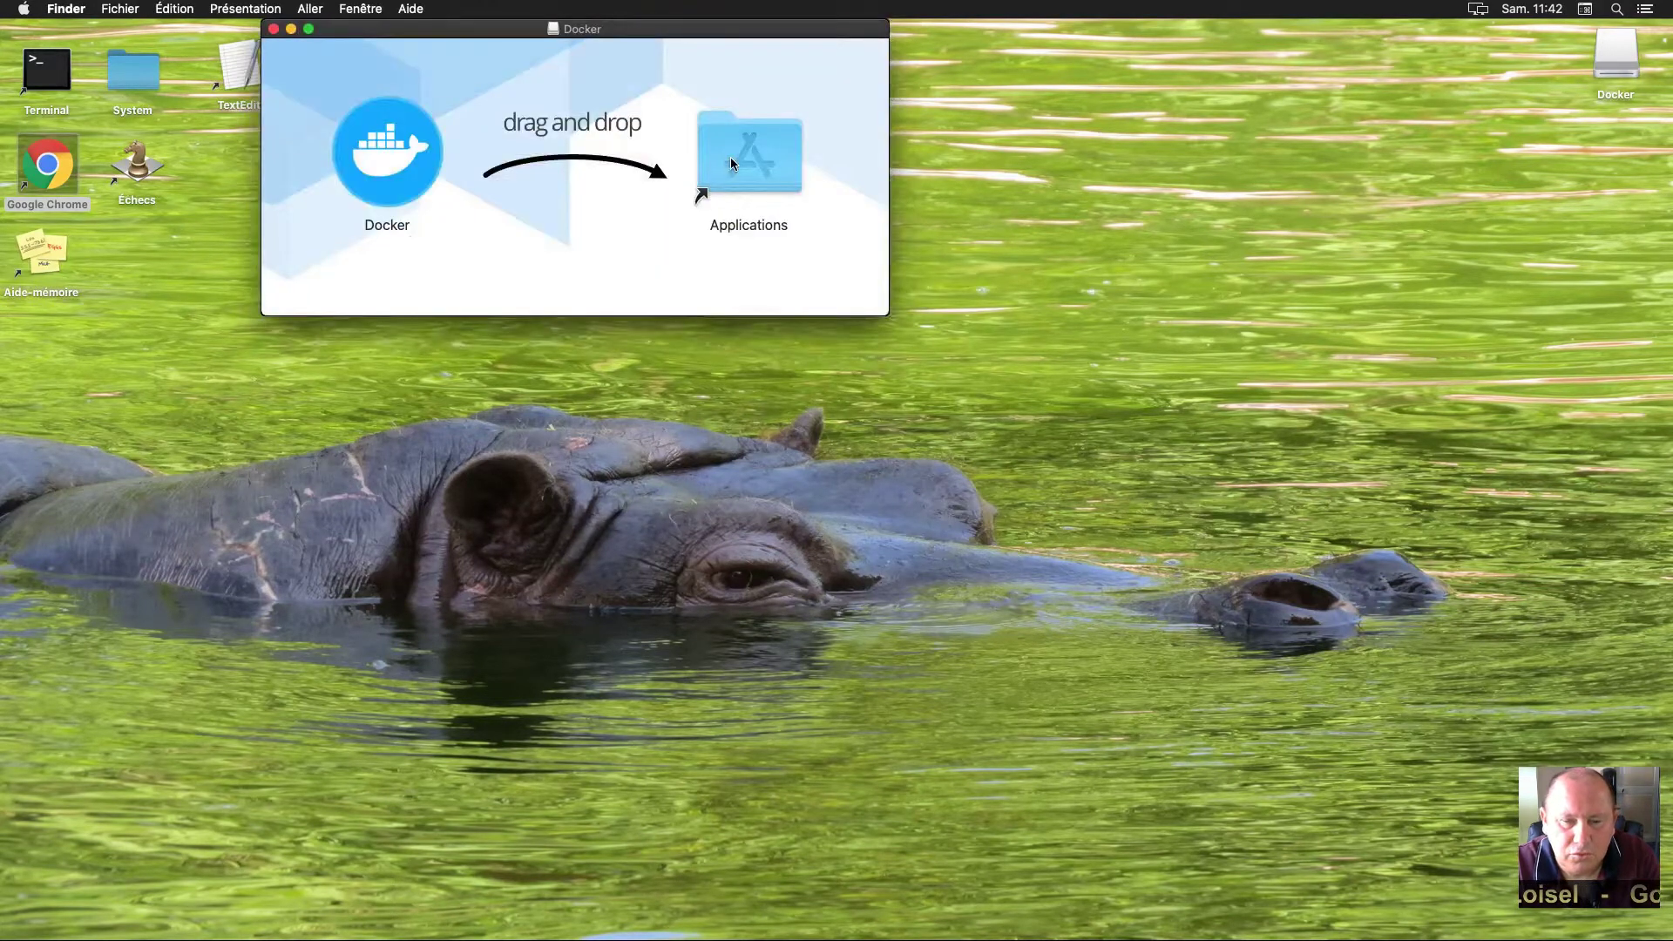
# Copy Docker from the disk image into the Applications folder, close its window and eject the Docker disk
pyautogui.moveTo(662, 33); pyautogui.dragTo(890, 106)
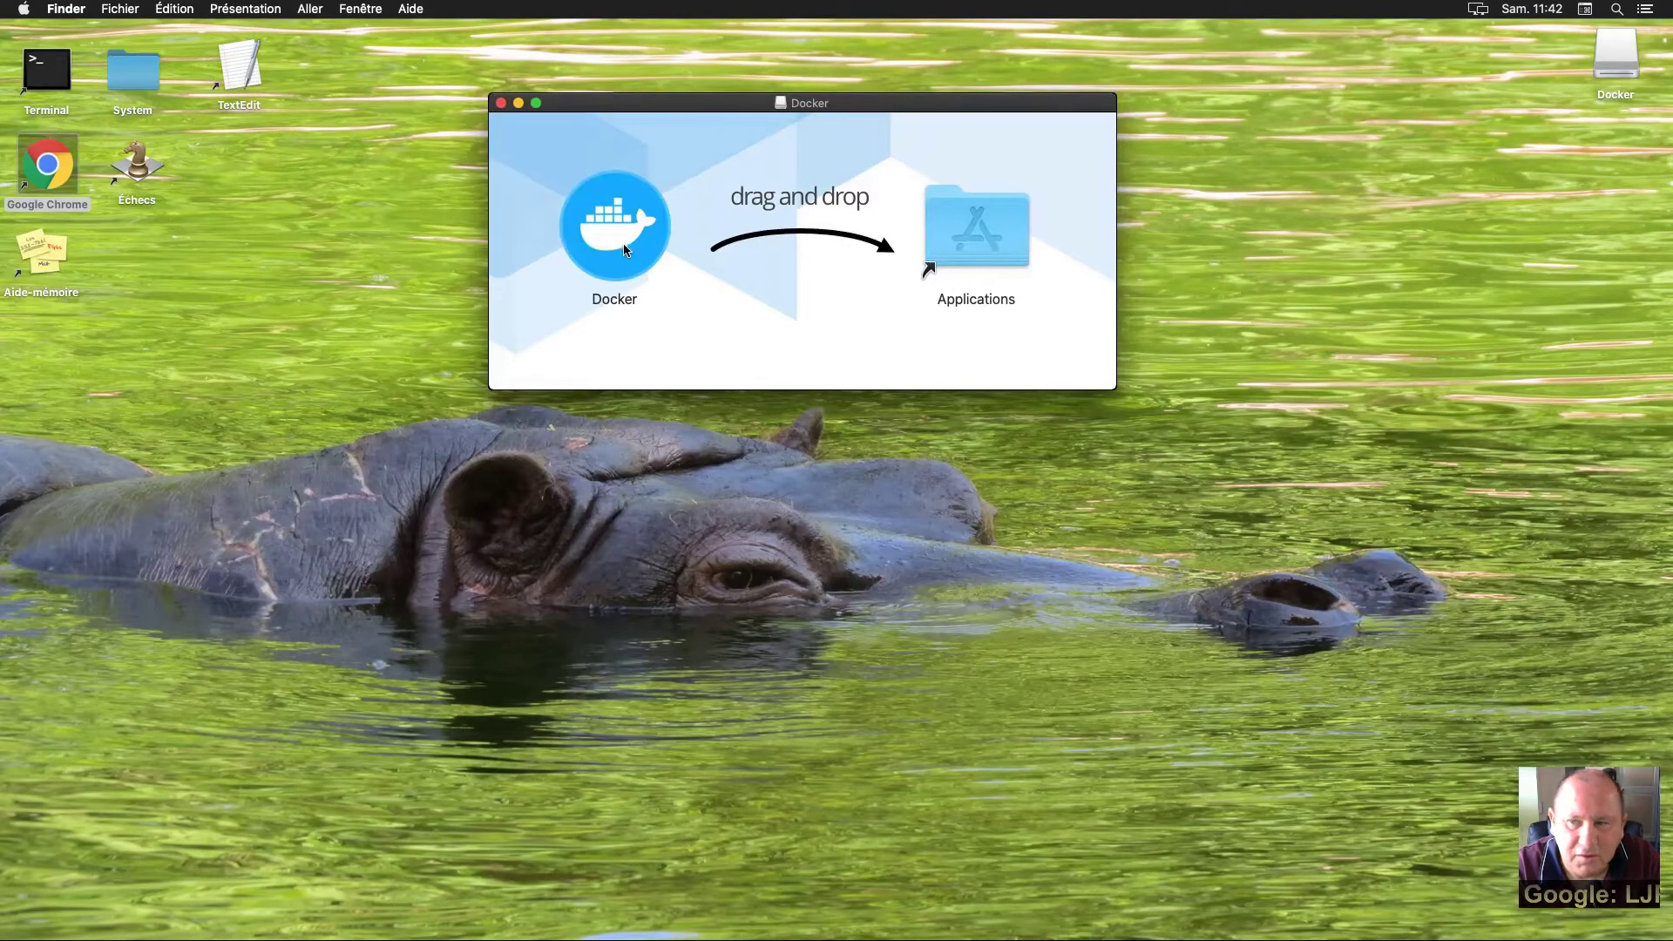
pyautogui.moveTo(629, 250); pyautogui.dragTo(981, 251)
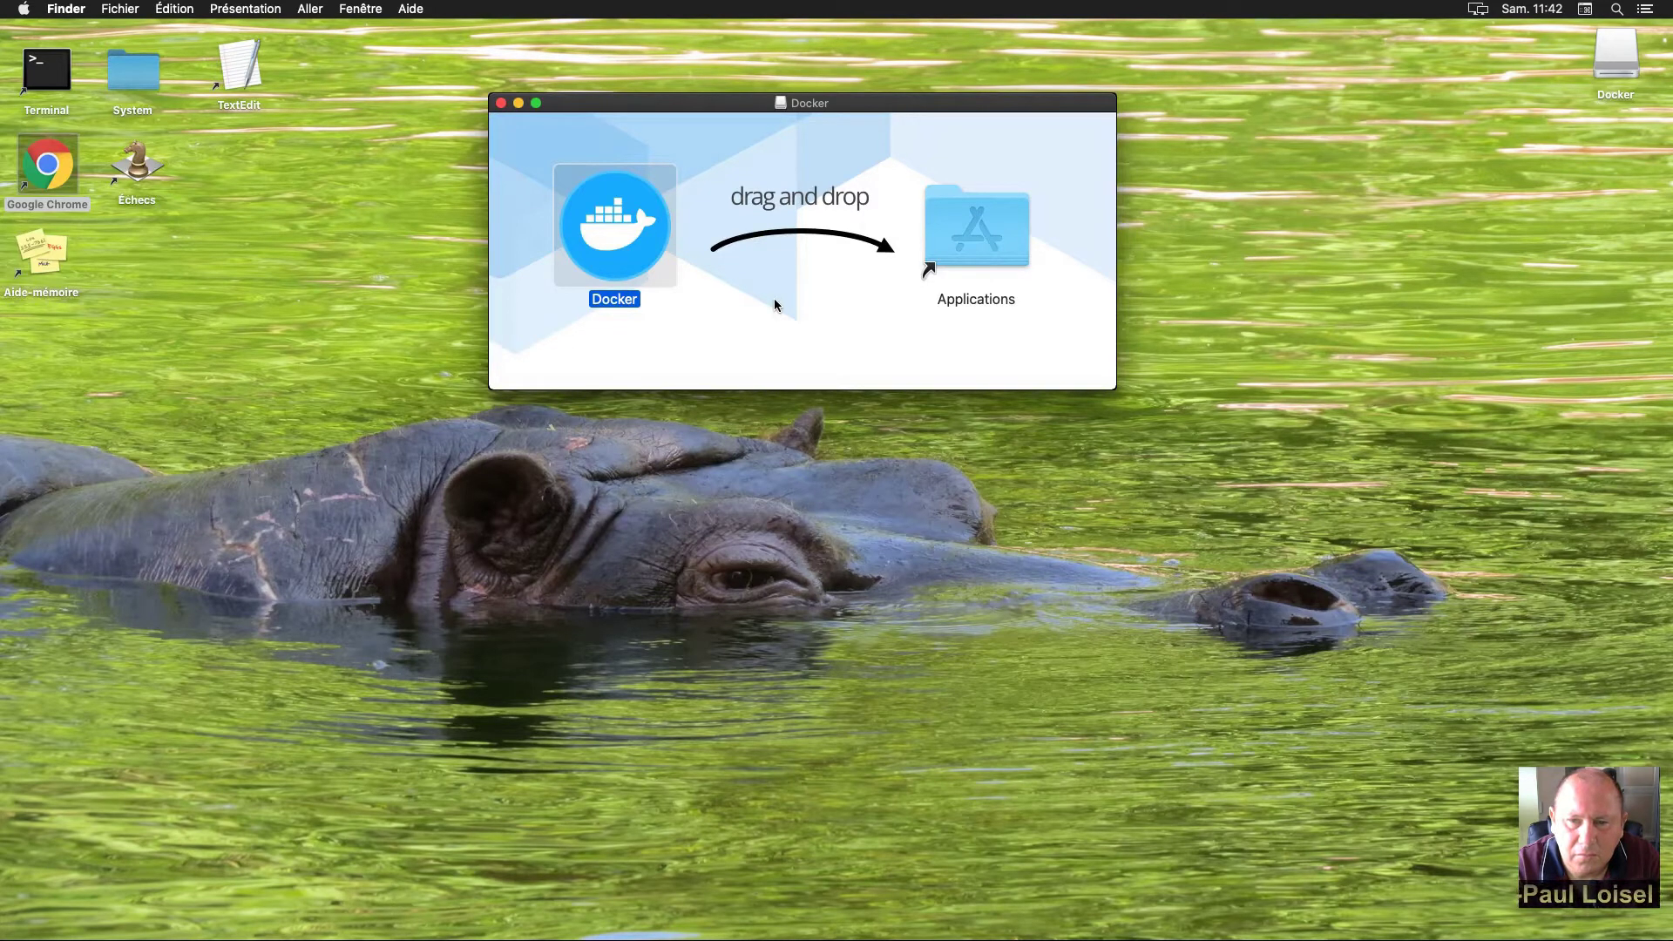
pyautogui.click(500, 103)
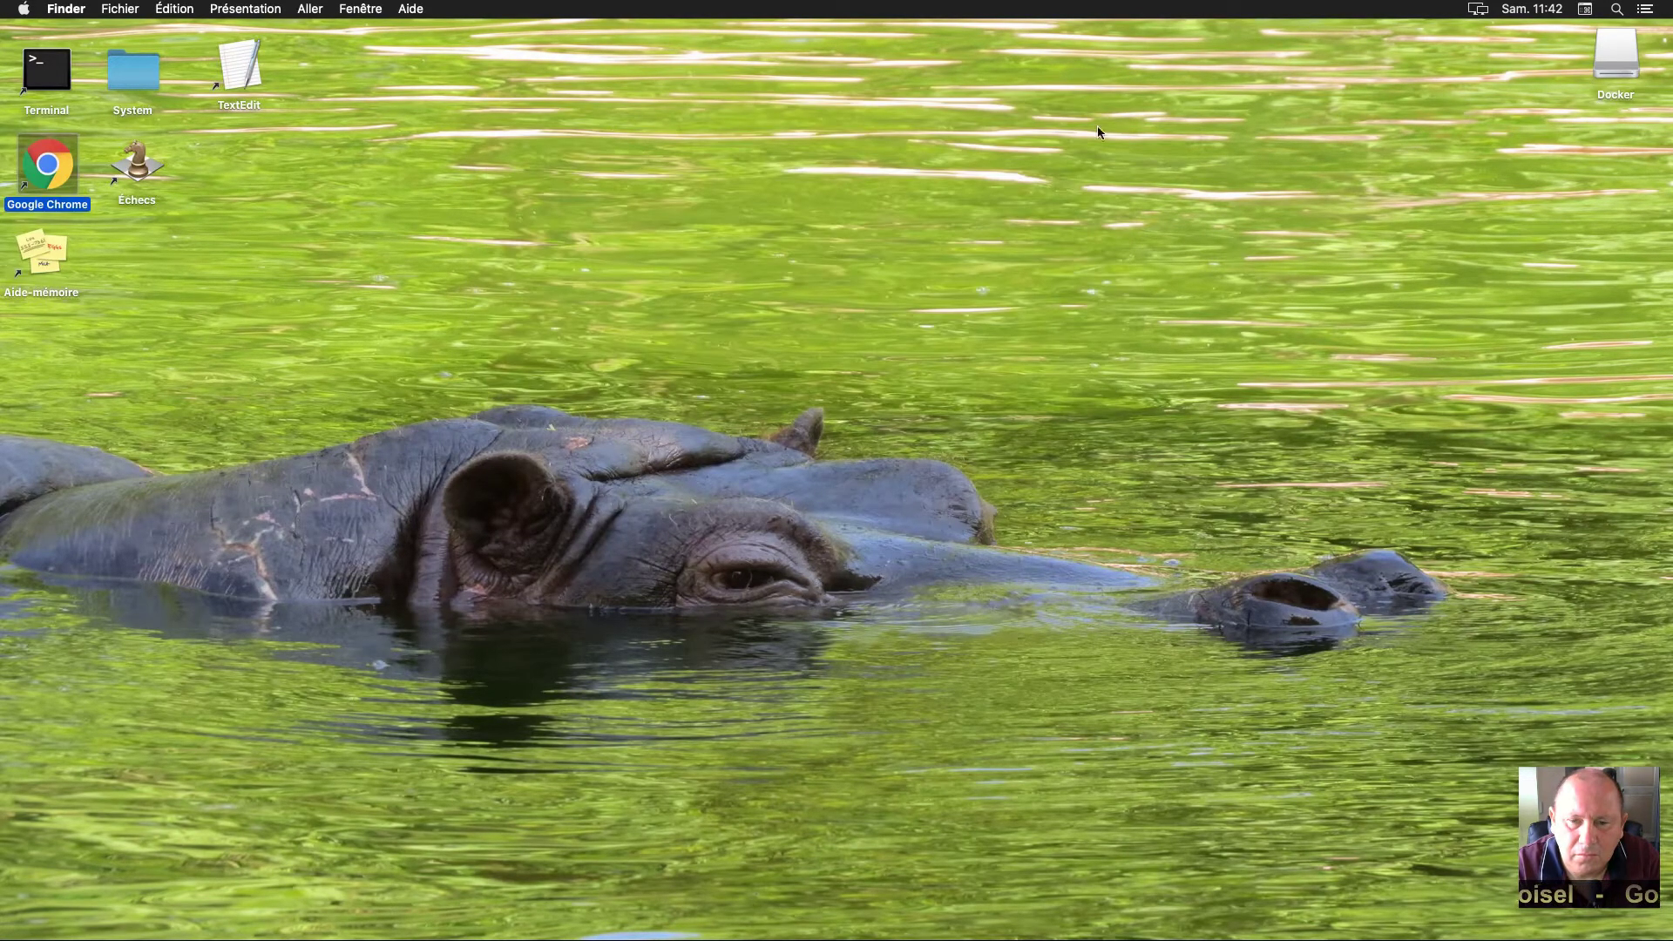
pyautogui.rightClick(1615, 76)
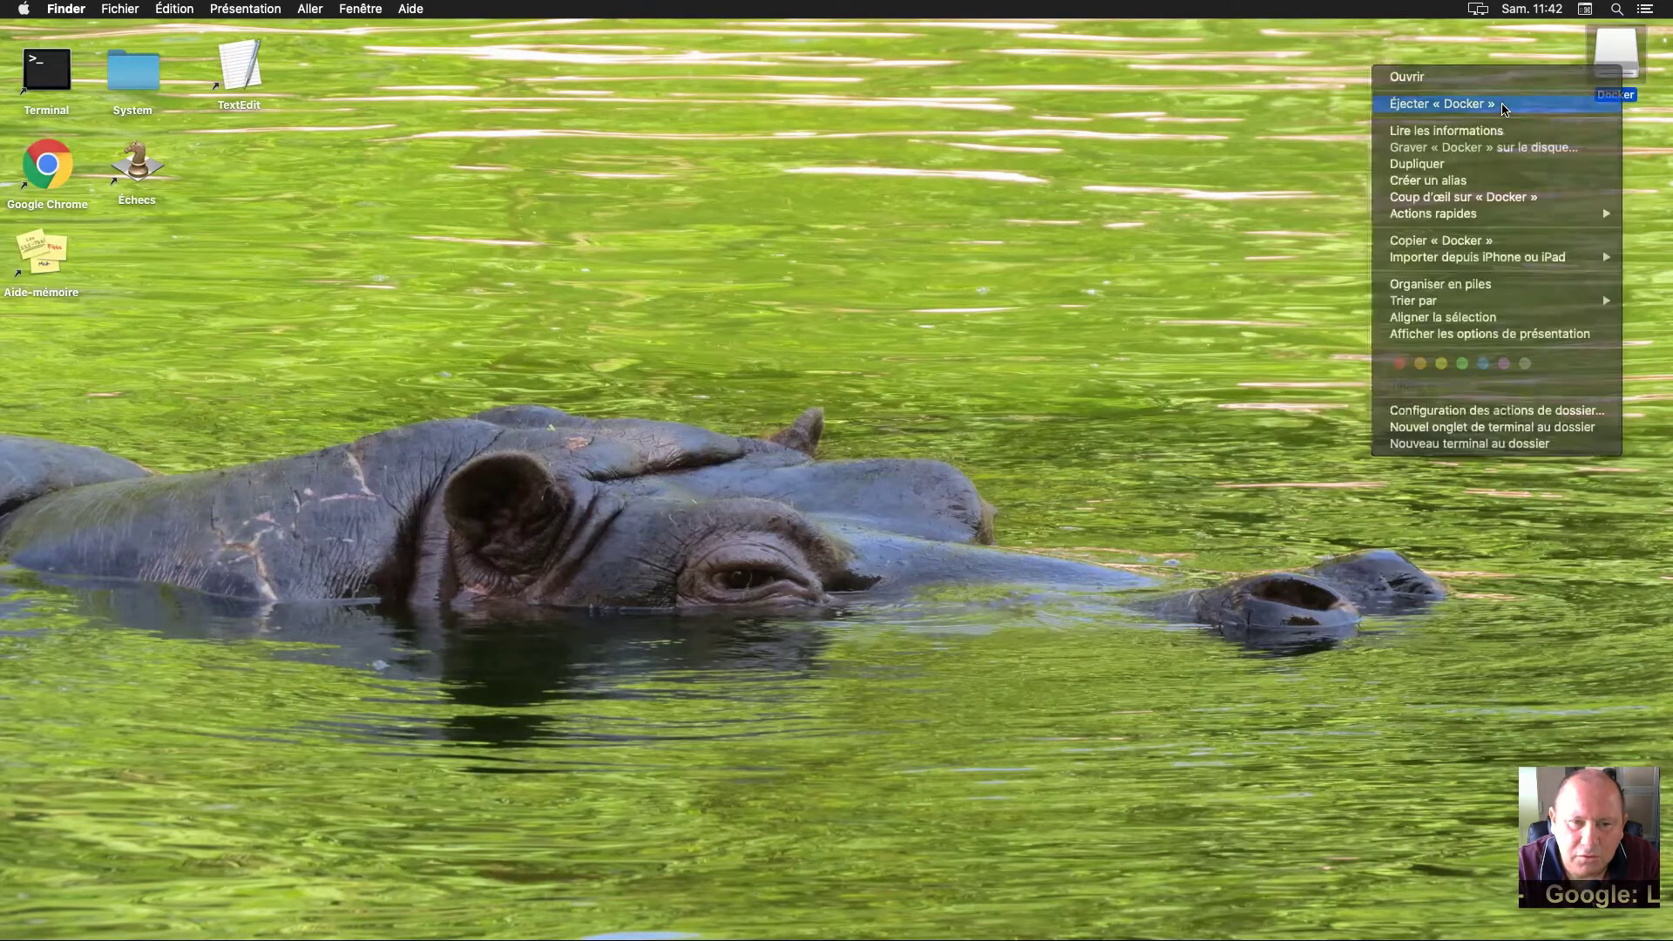
pyautogui.click(1505, 105)
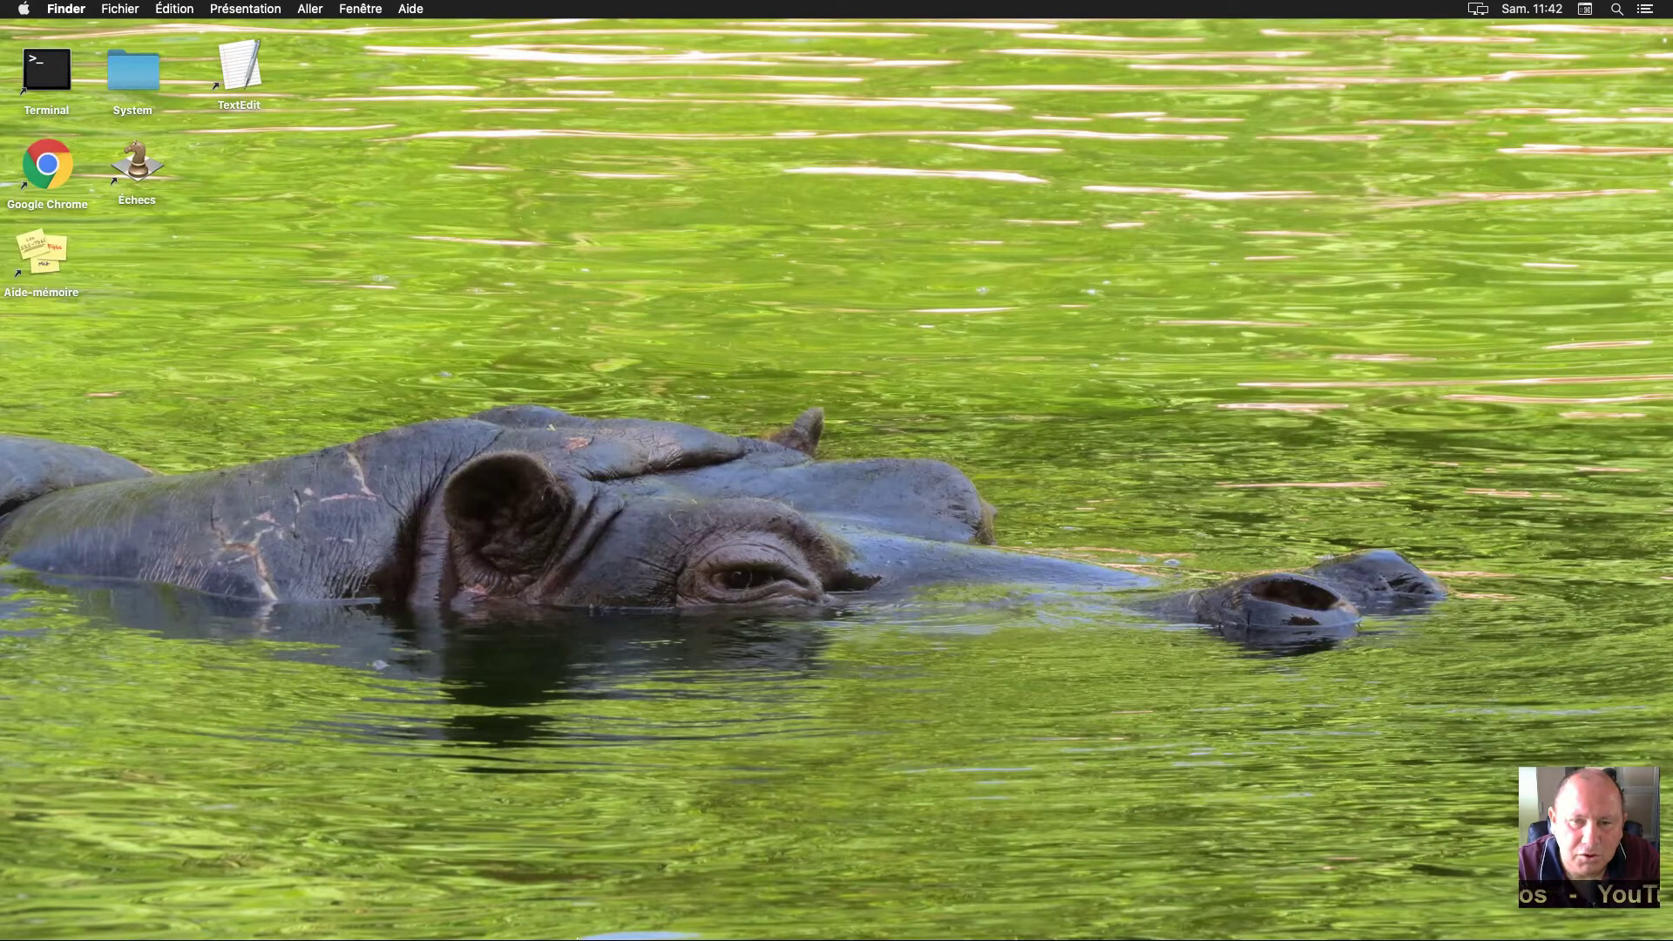
# Launch Docker from the Applications folder in Finder, close the folder window and allow the app to open
pyautogui.moveTo(579, 939)
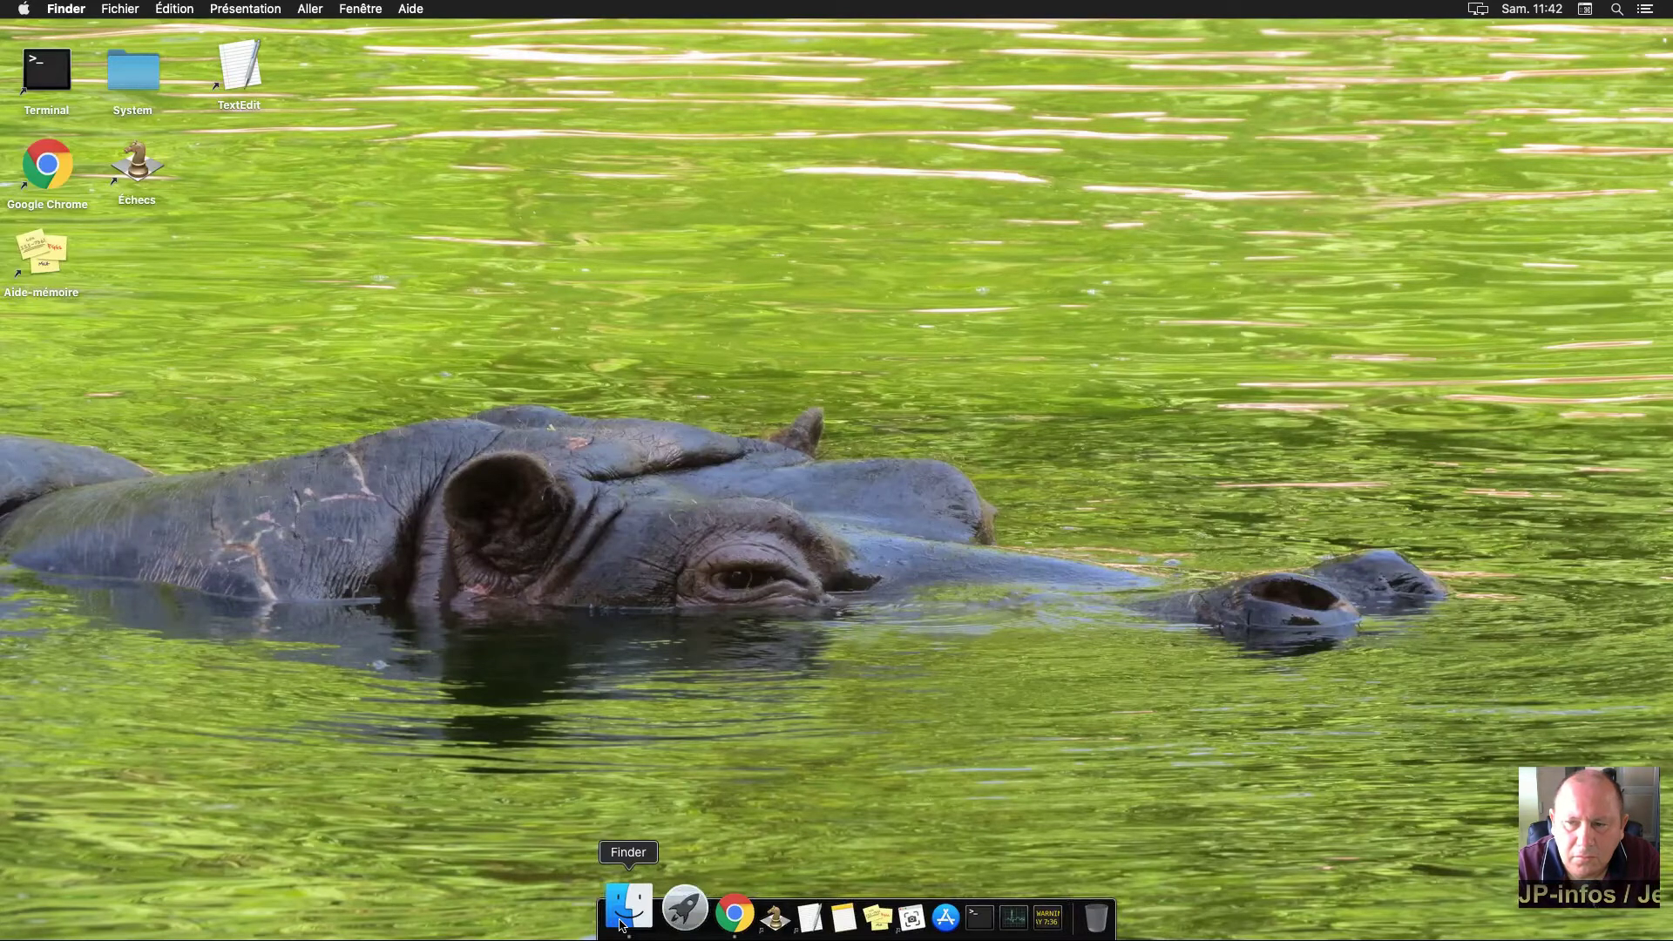
pyautogui.click(621, 923)
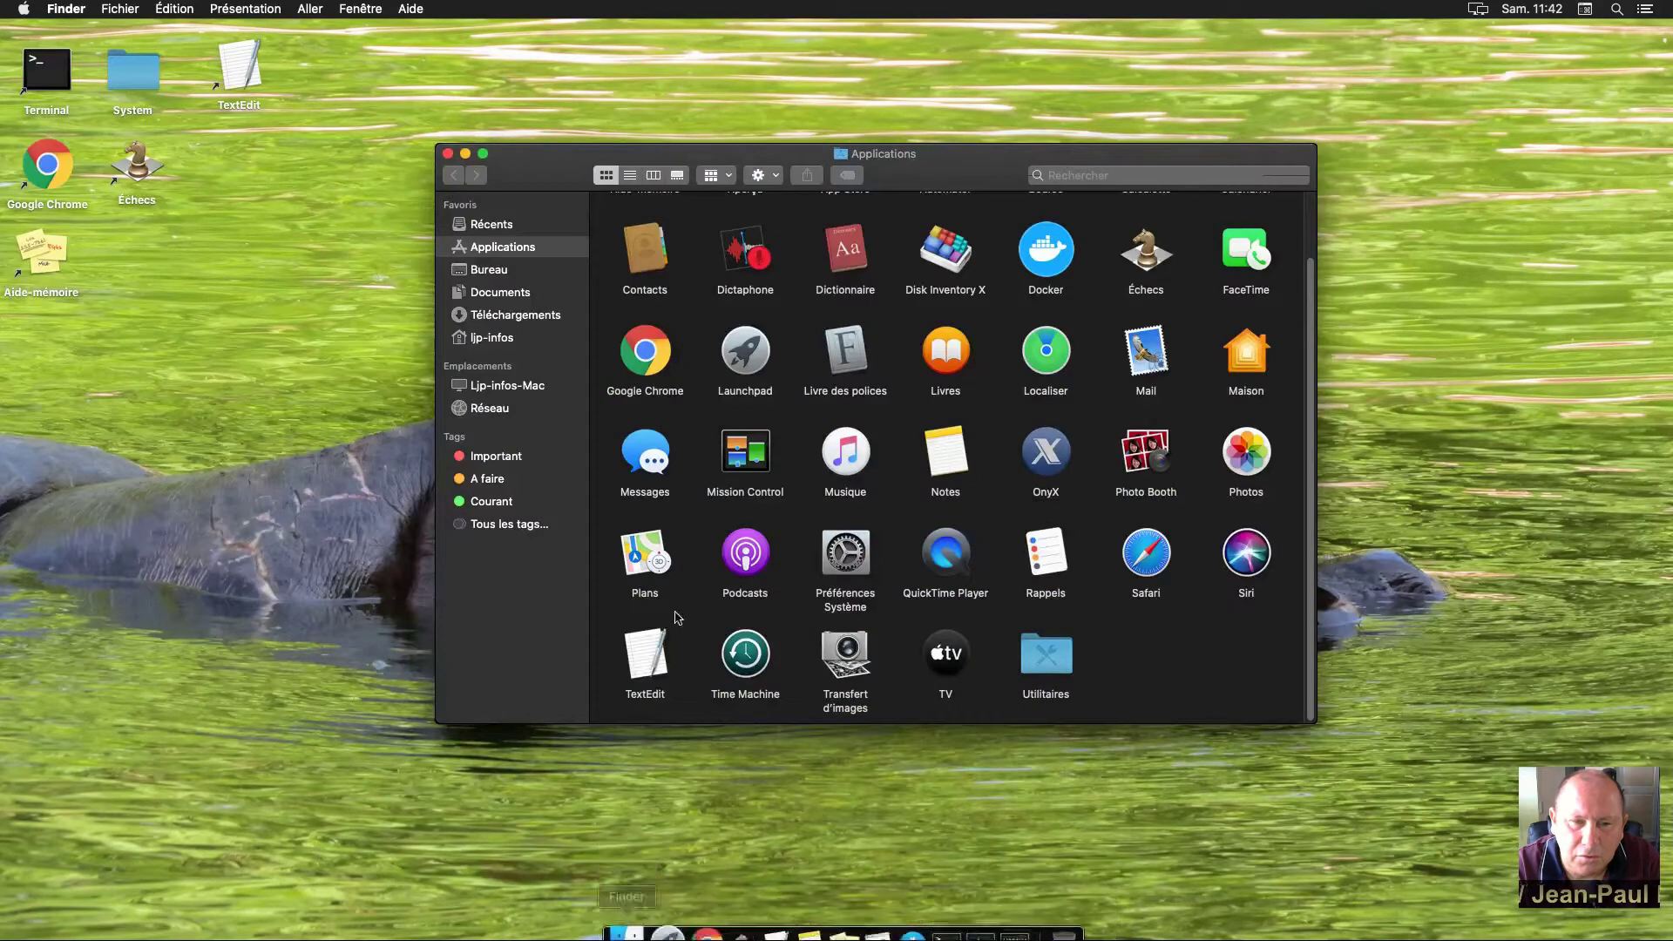
pyautogui.click(1057, 250)
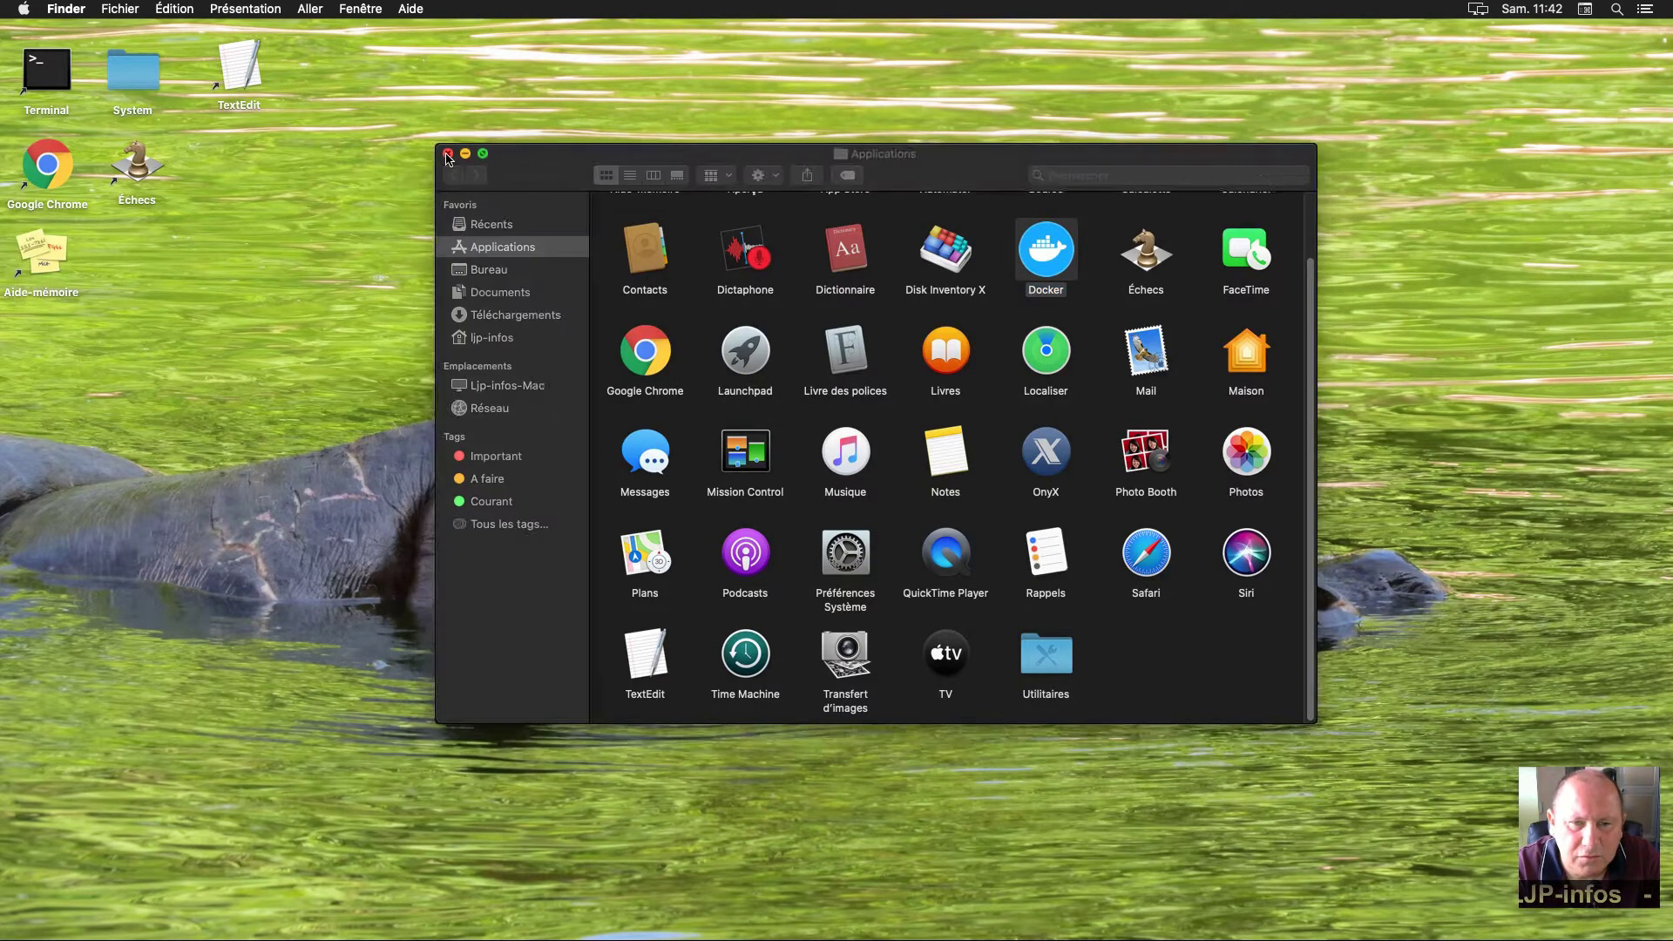
pyautogui.click(448, 155)
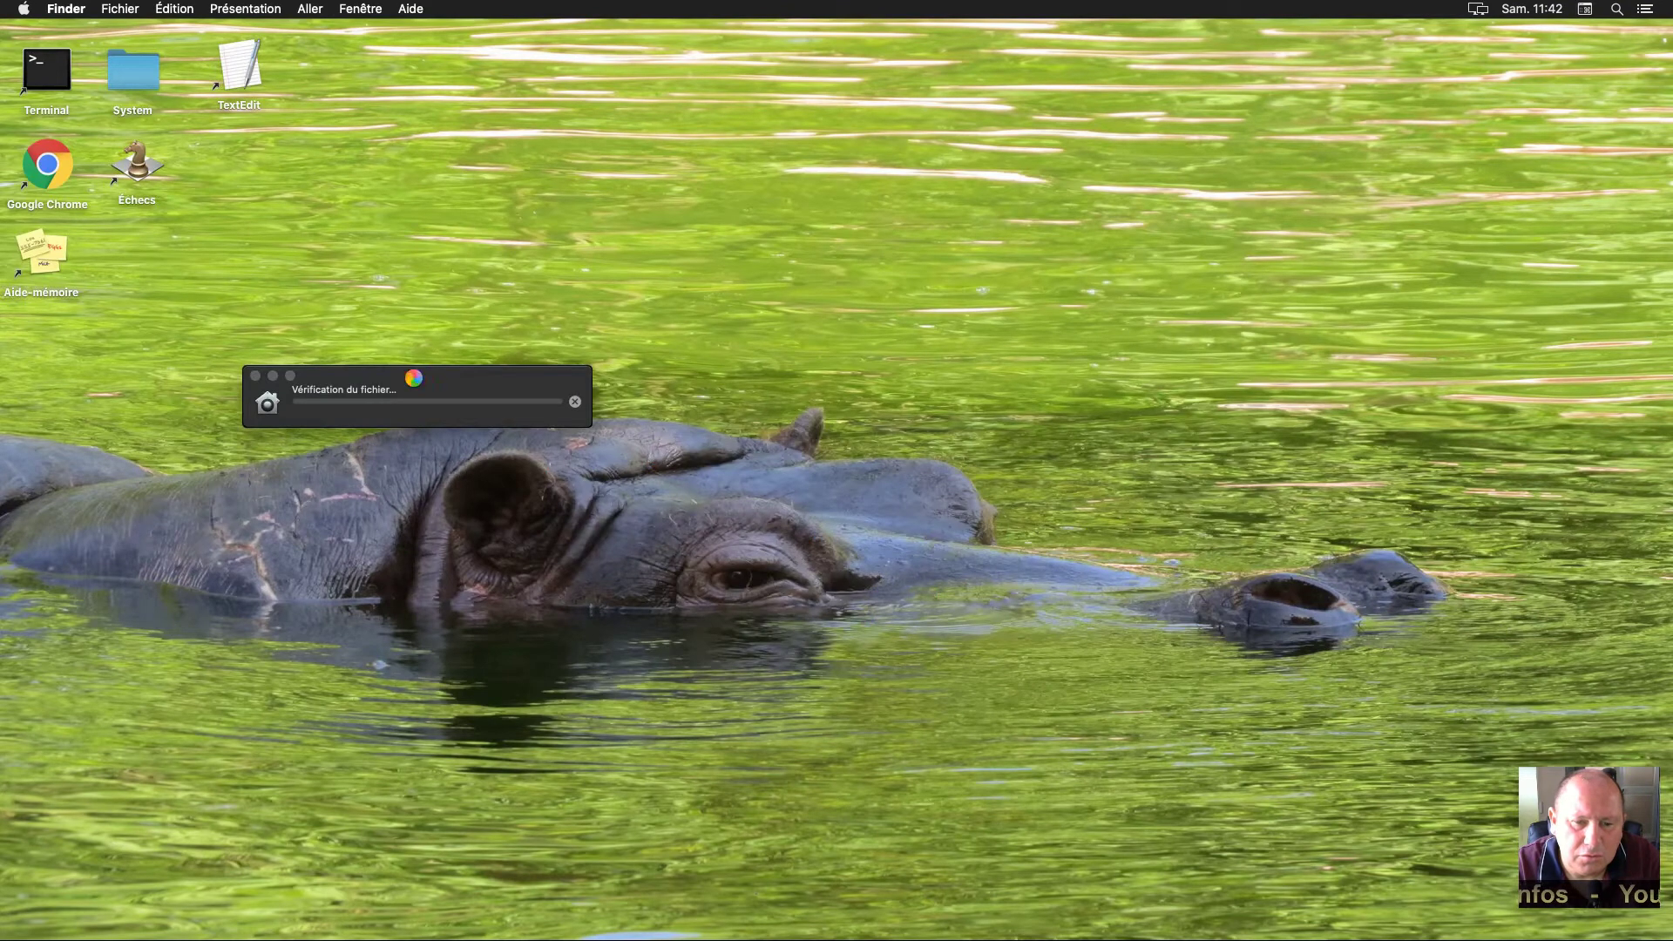
pyautogui.moveTo(418, 377); pyautogui.dragTo(861, 285)
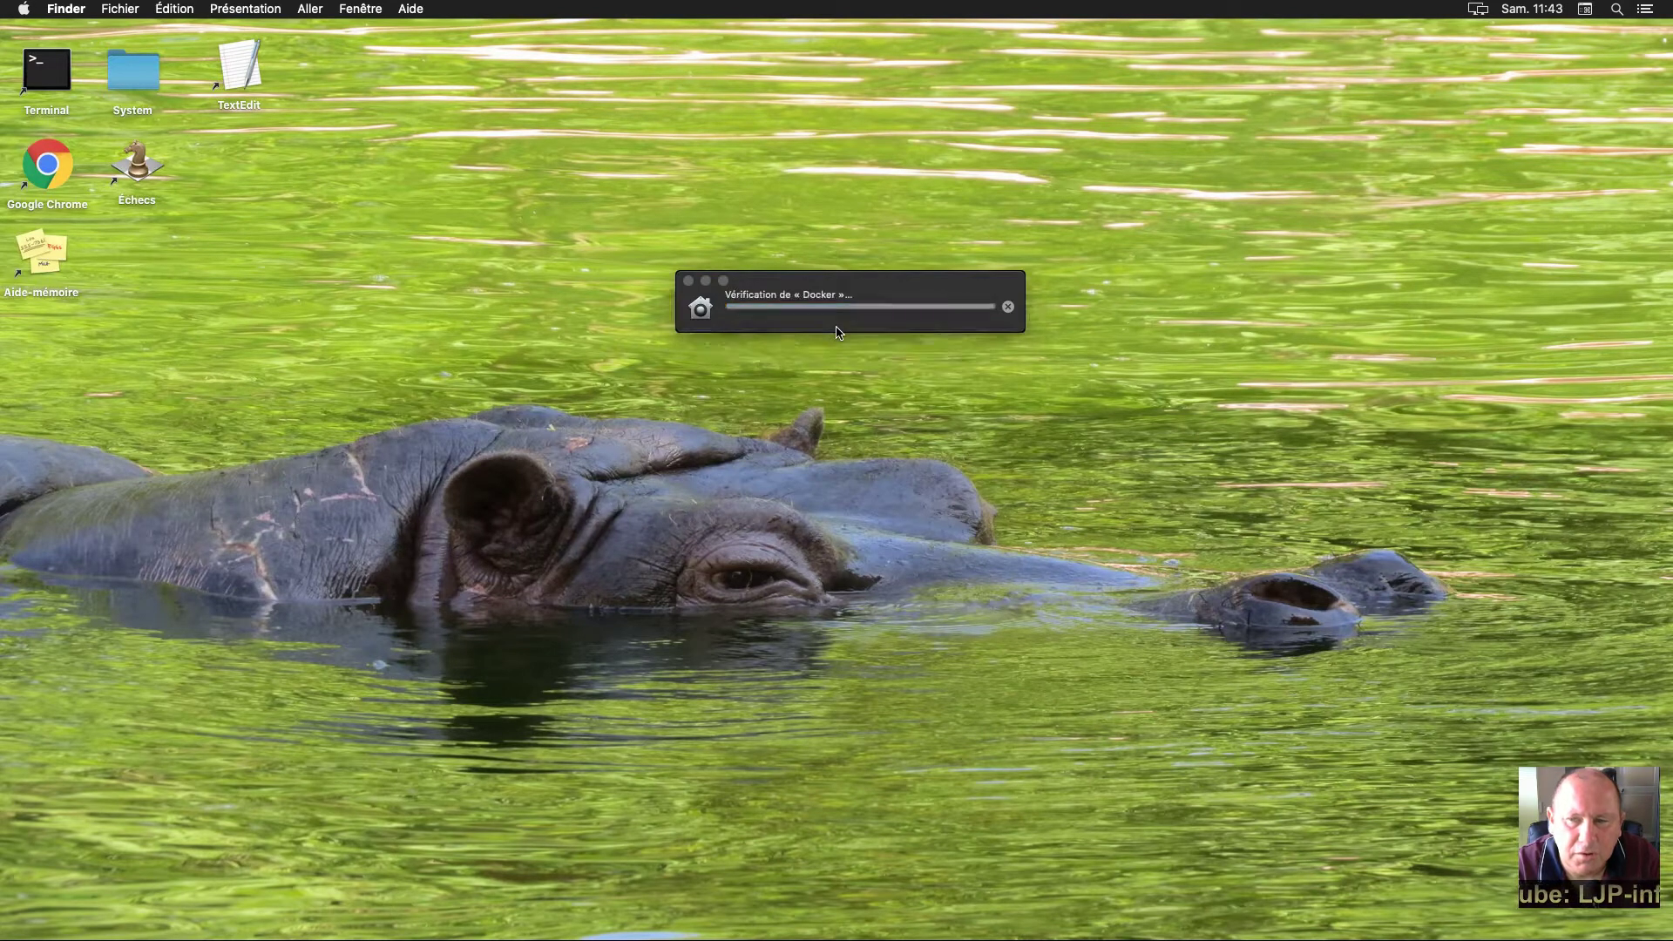
pyautogui.click(958, 331)
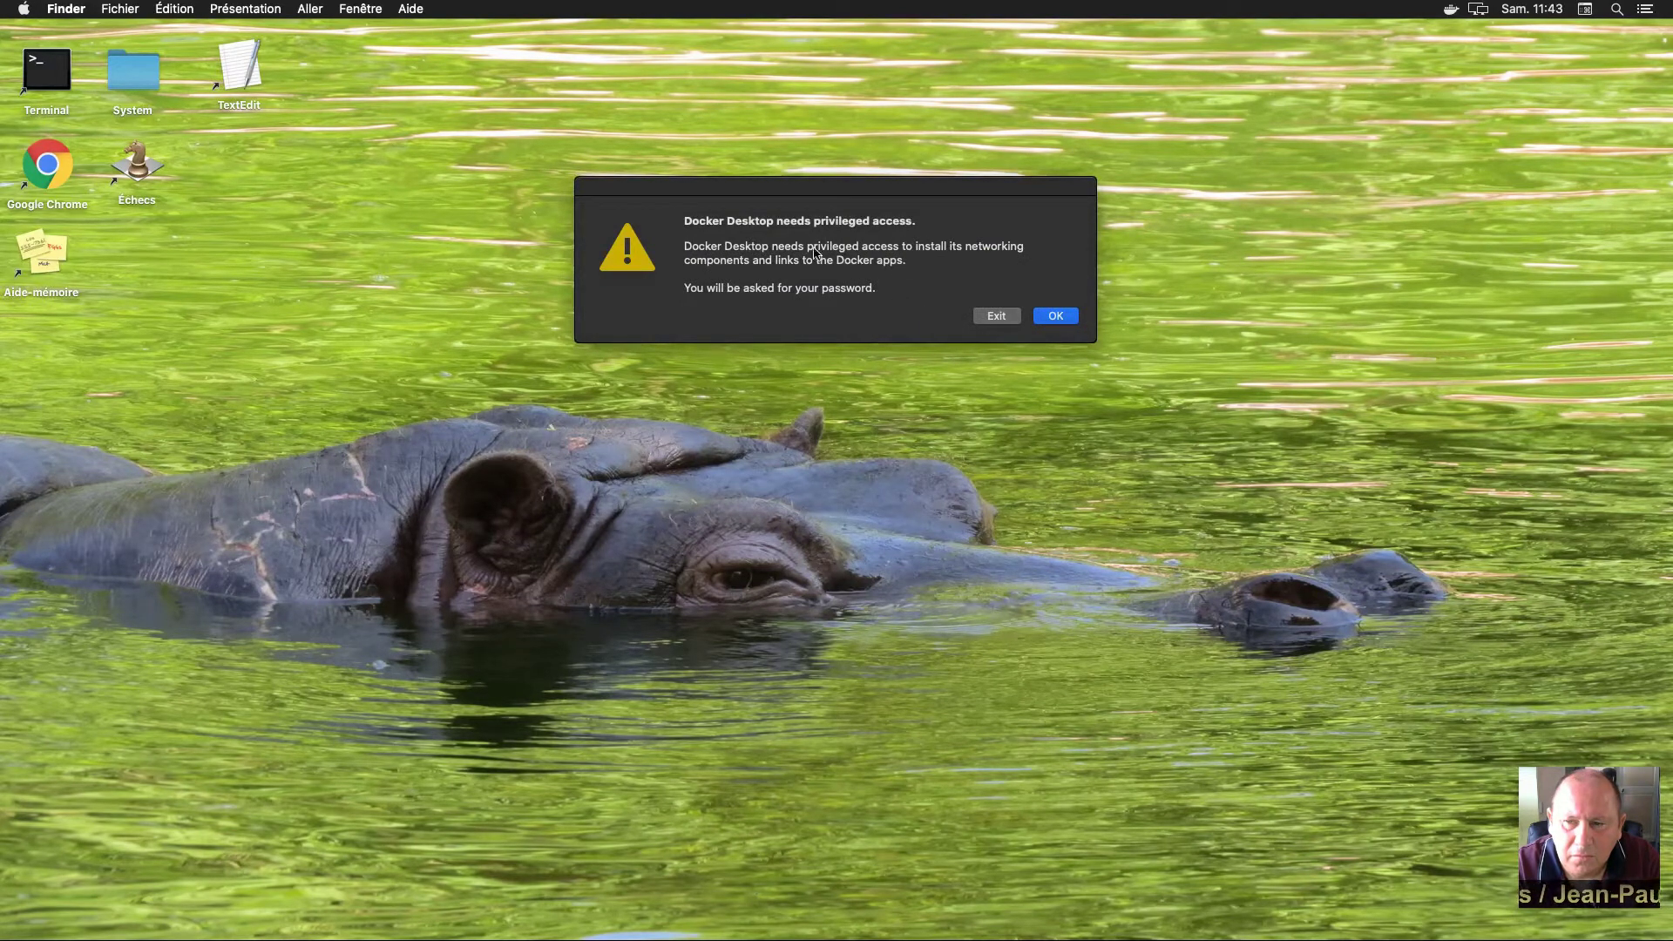
# Accept Docker Desktop's privileged access request and authorize it with the account password
pyautogui.click(1063, 317)
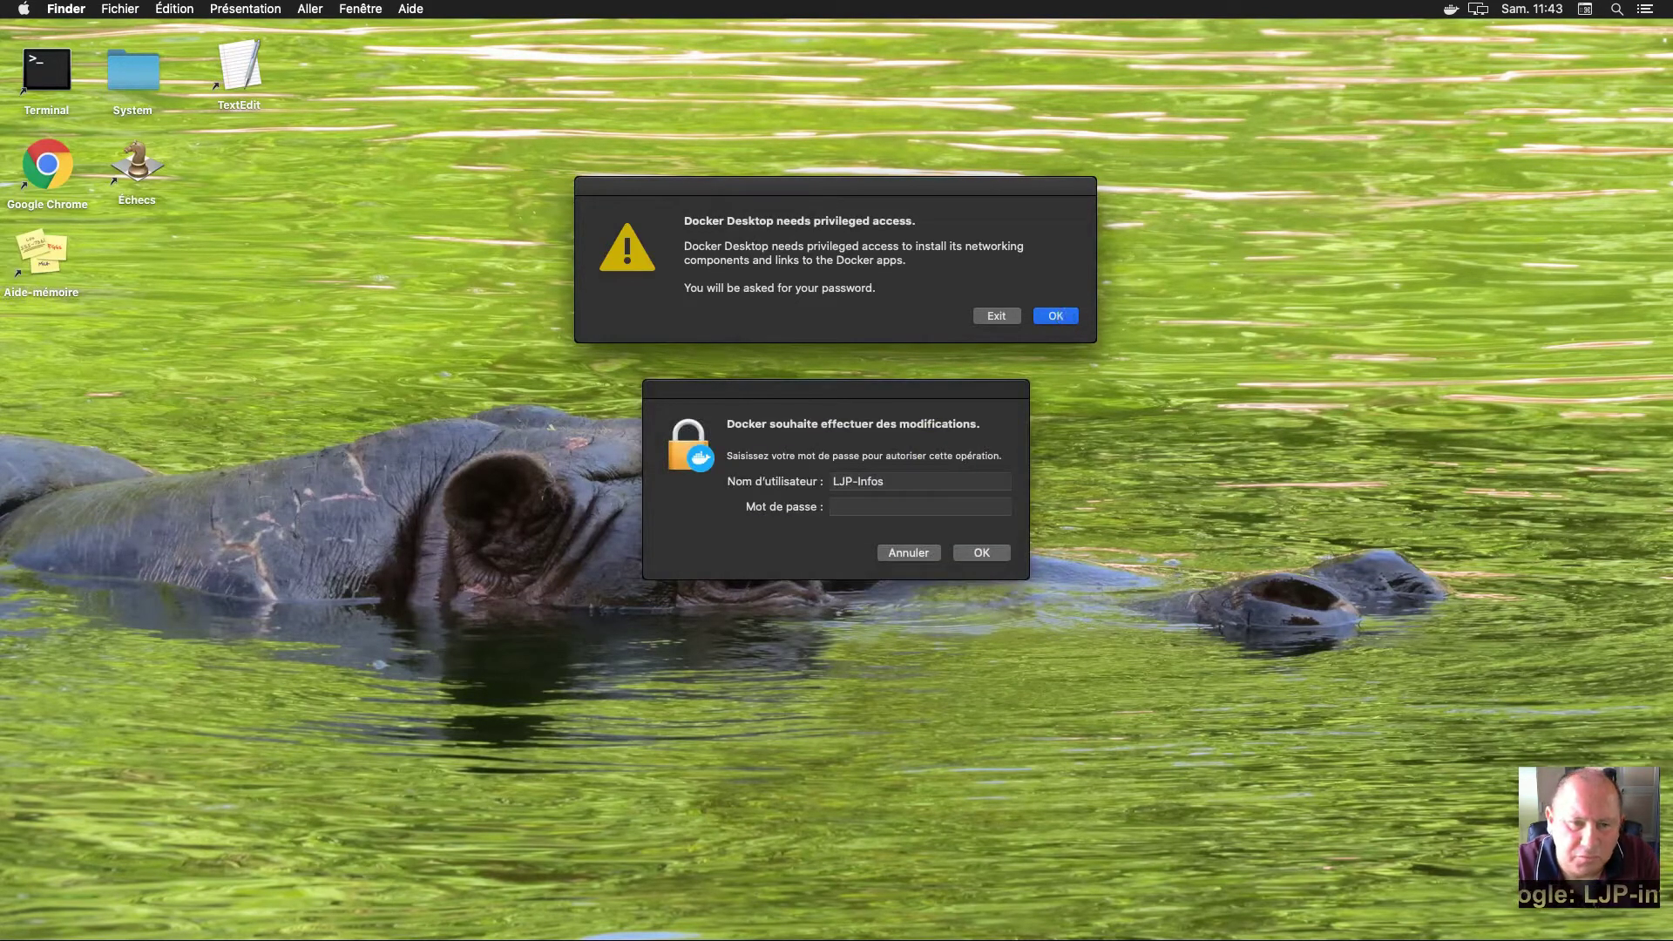
pyautogui.click(906, 507)
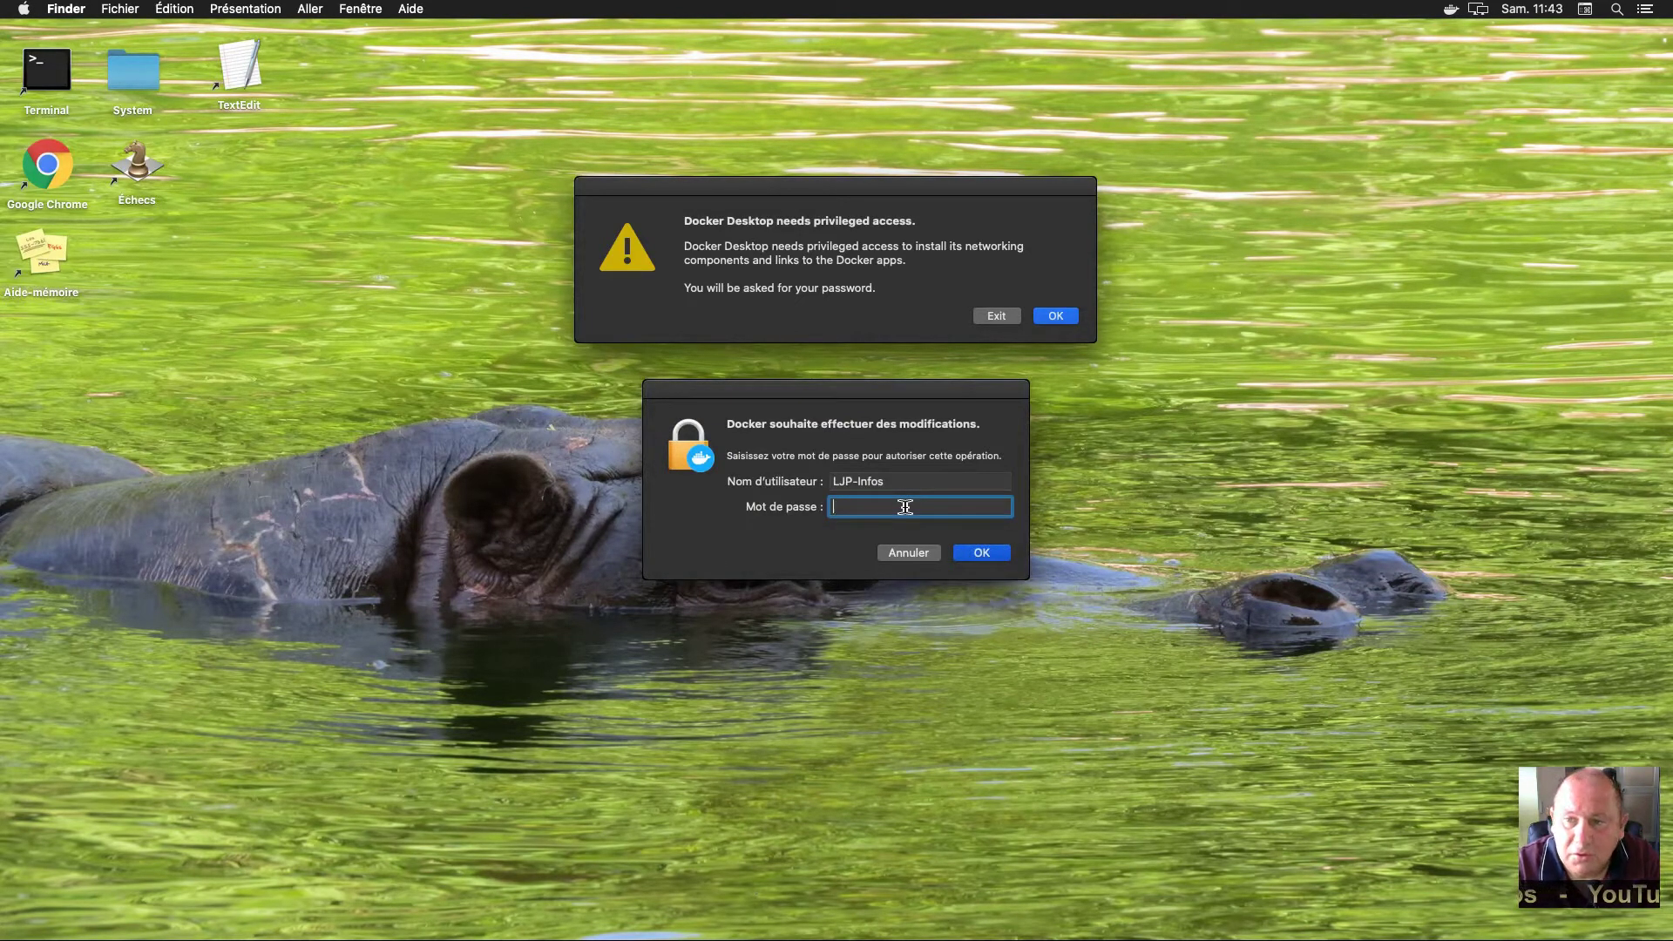
pyautogui.write('••')
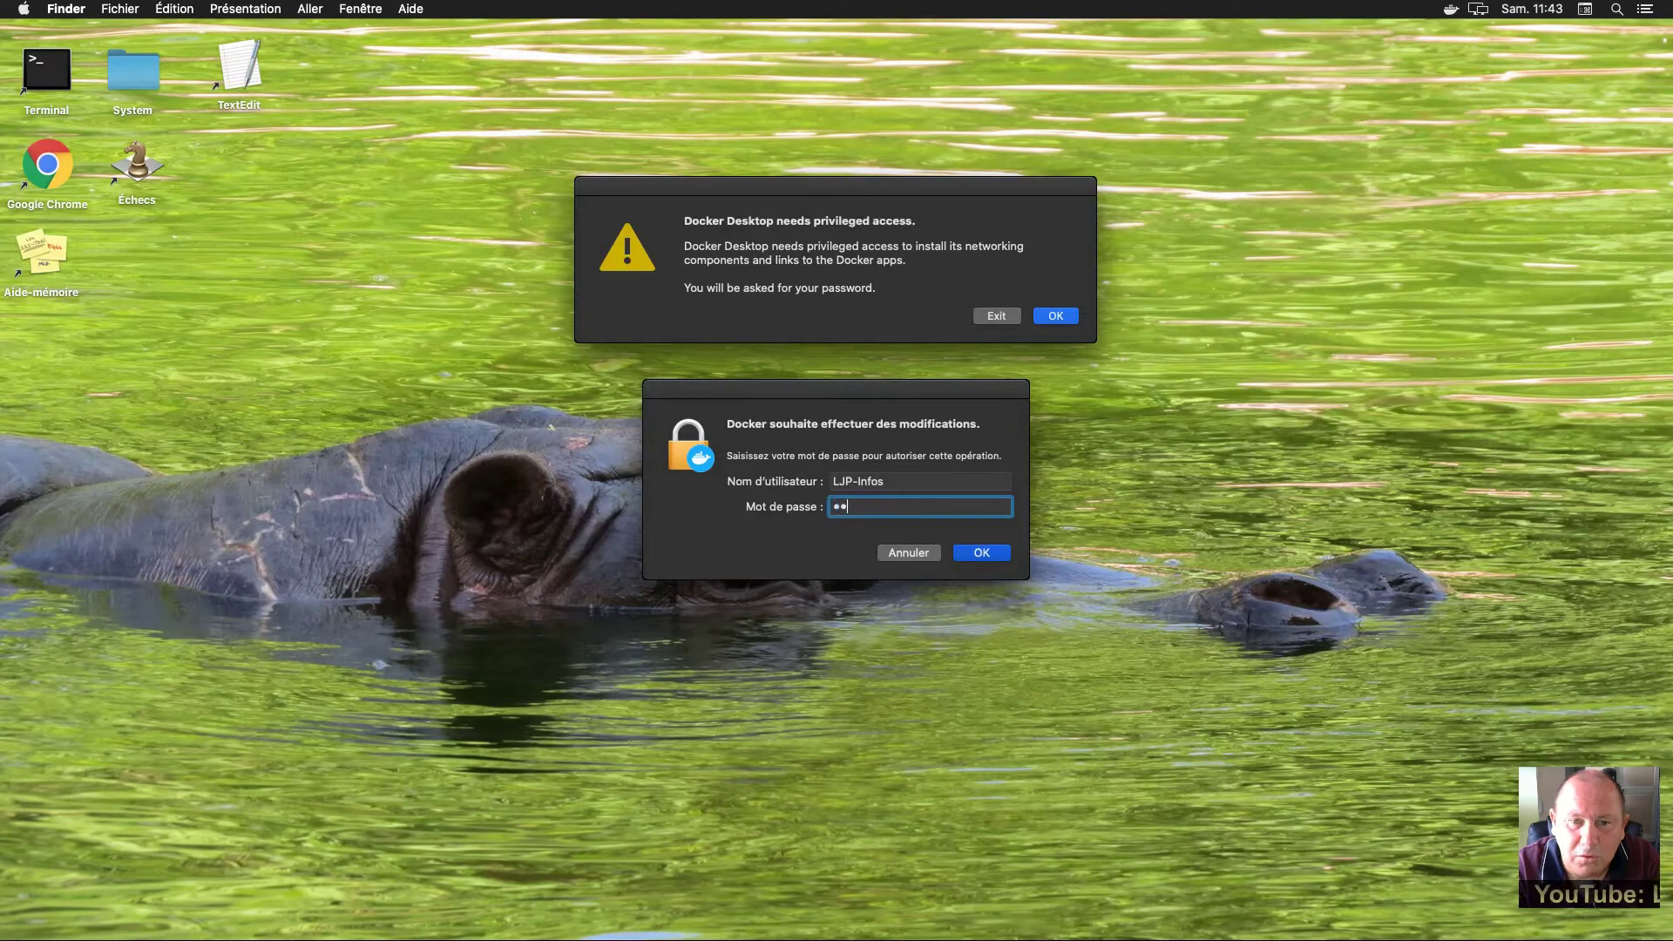
pyautogui.write('••••')
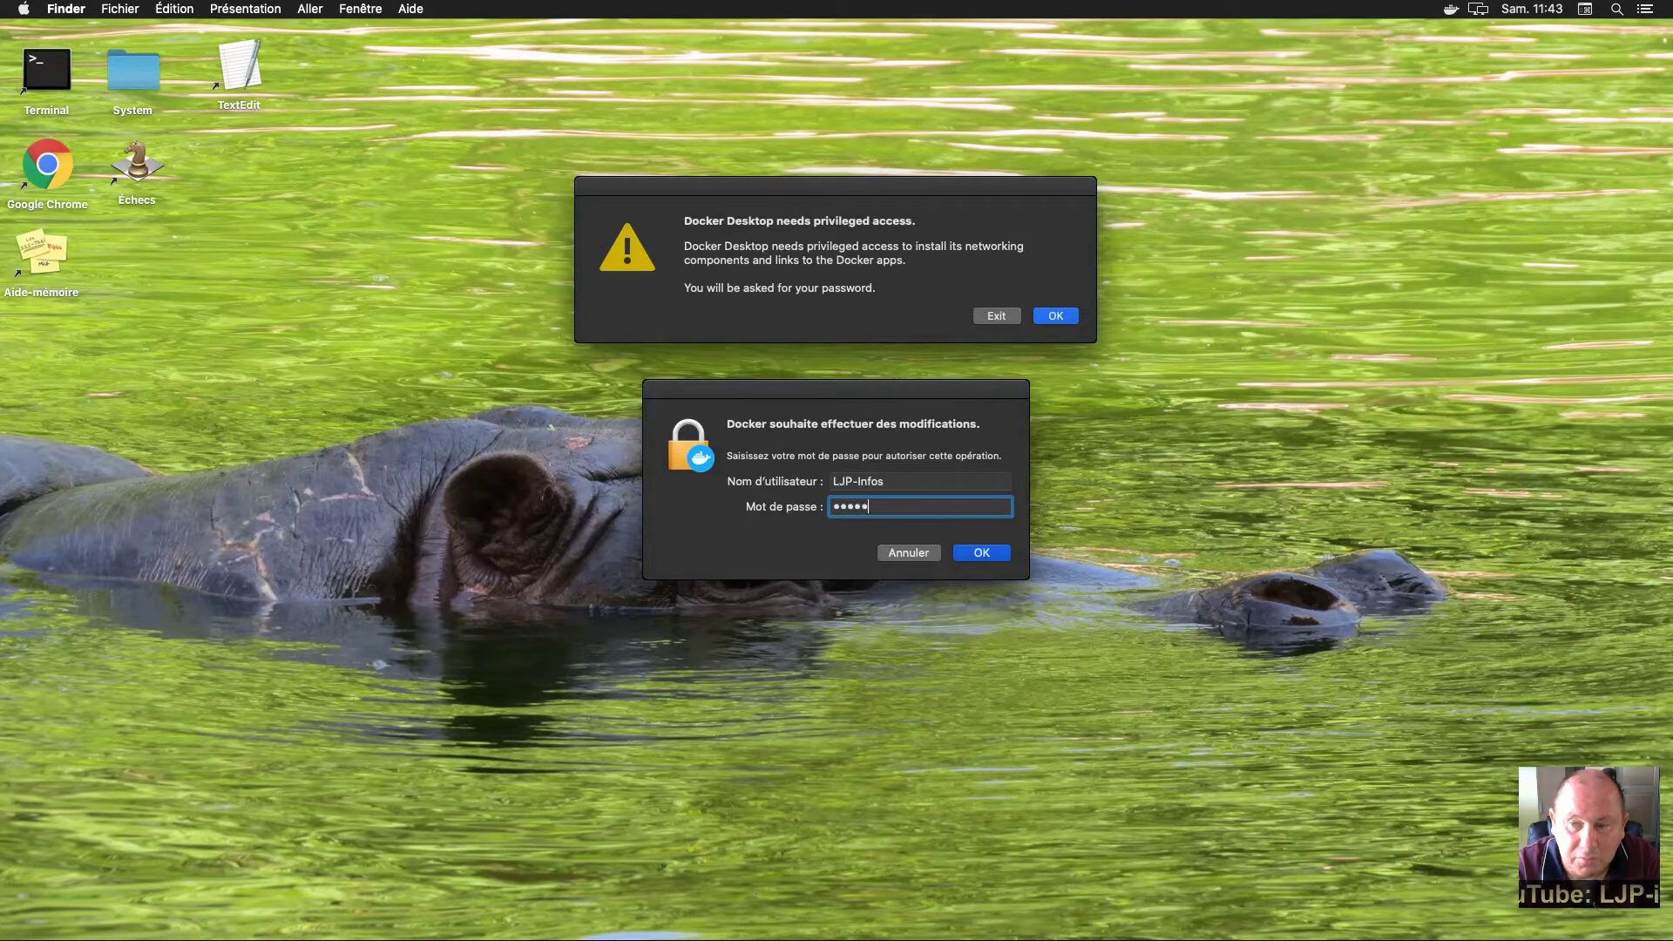
pyautogui.write('••')
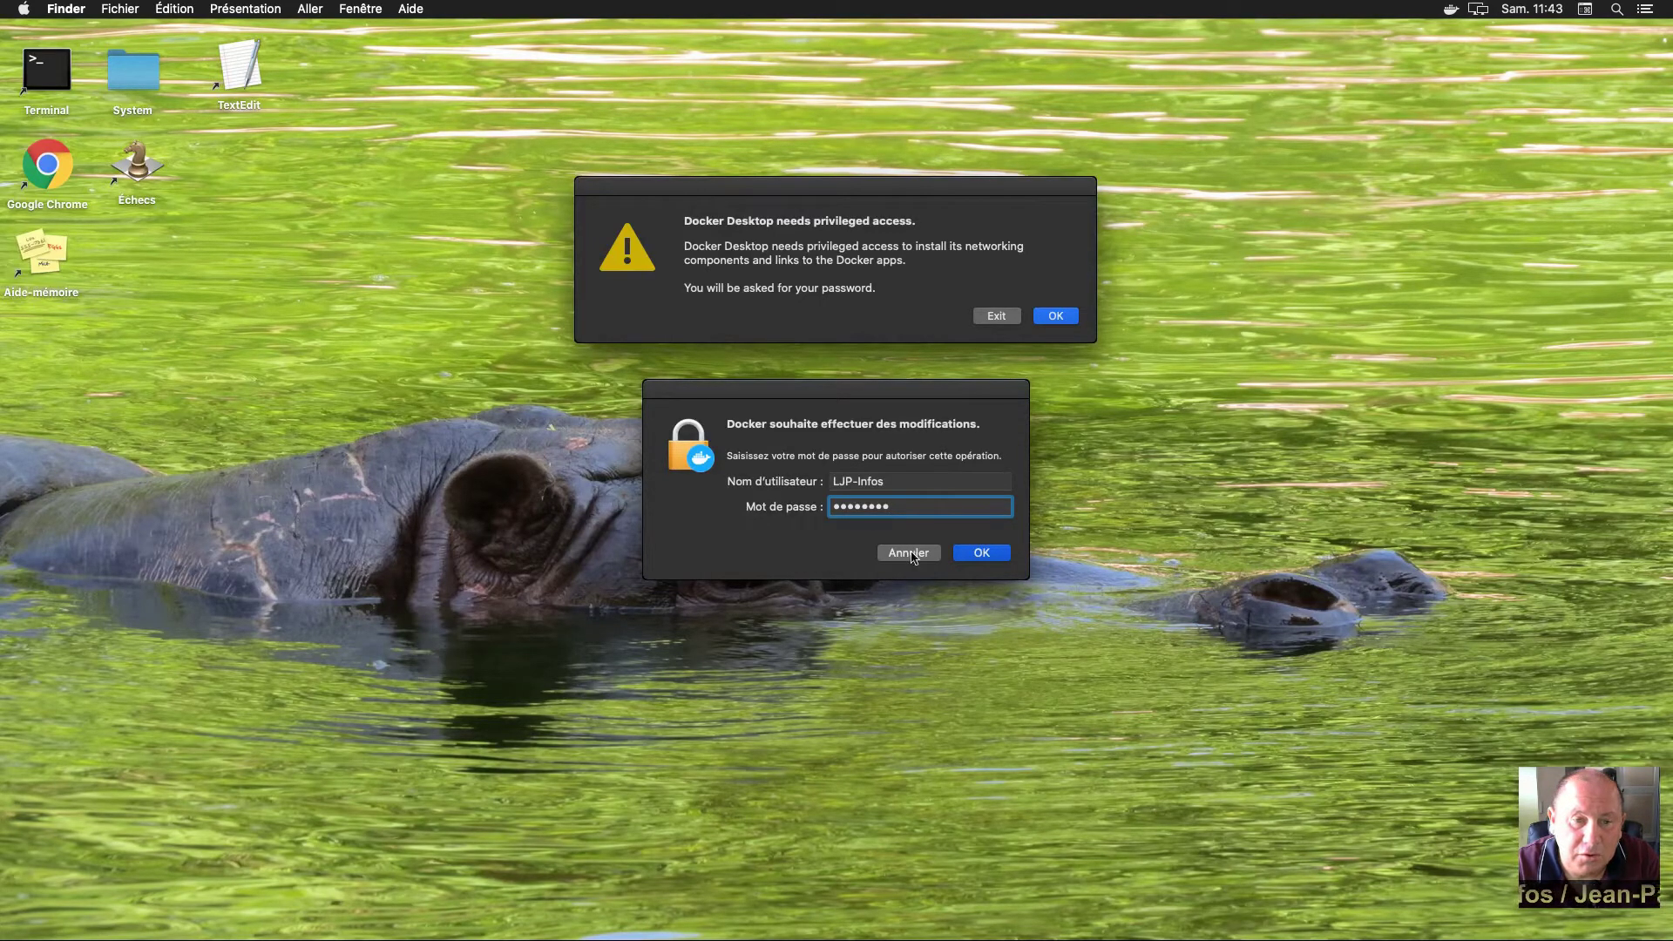
pyautogui.click(976, 554)
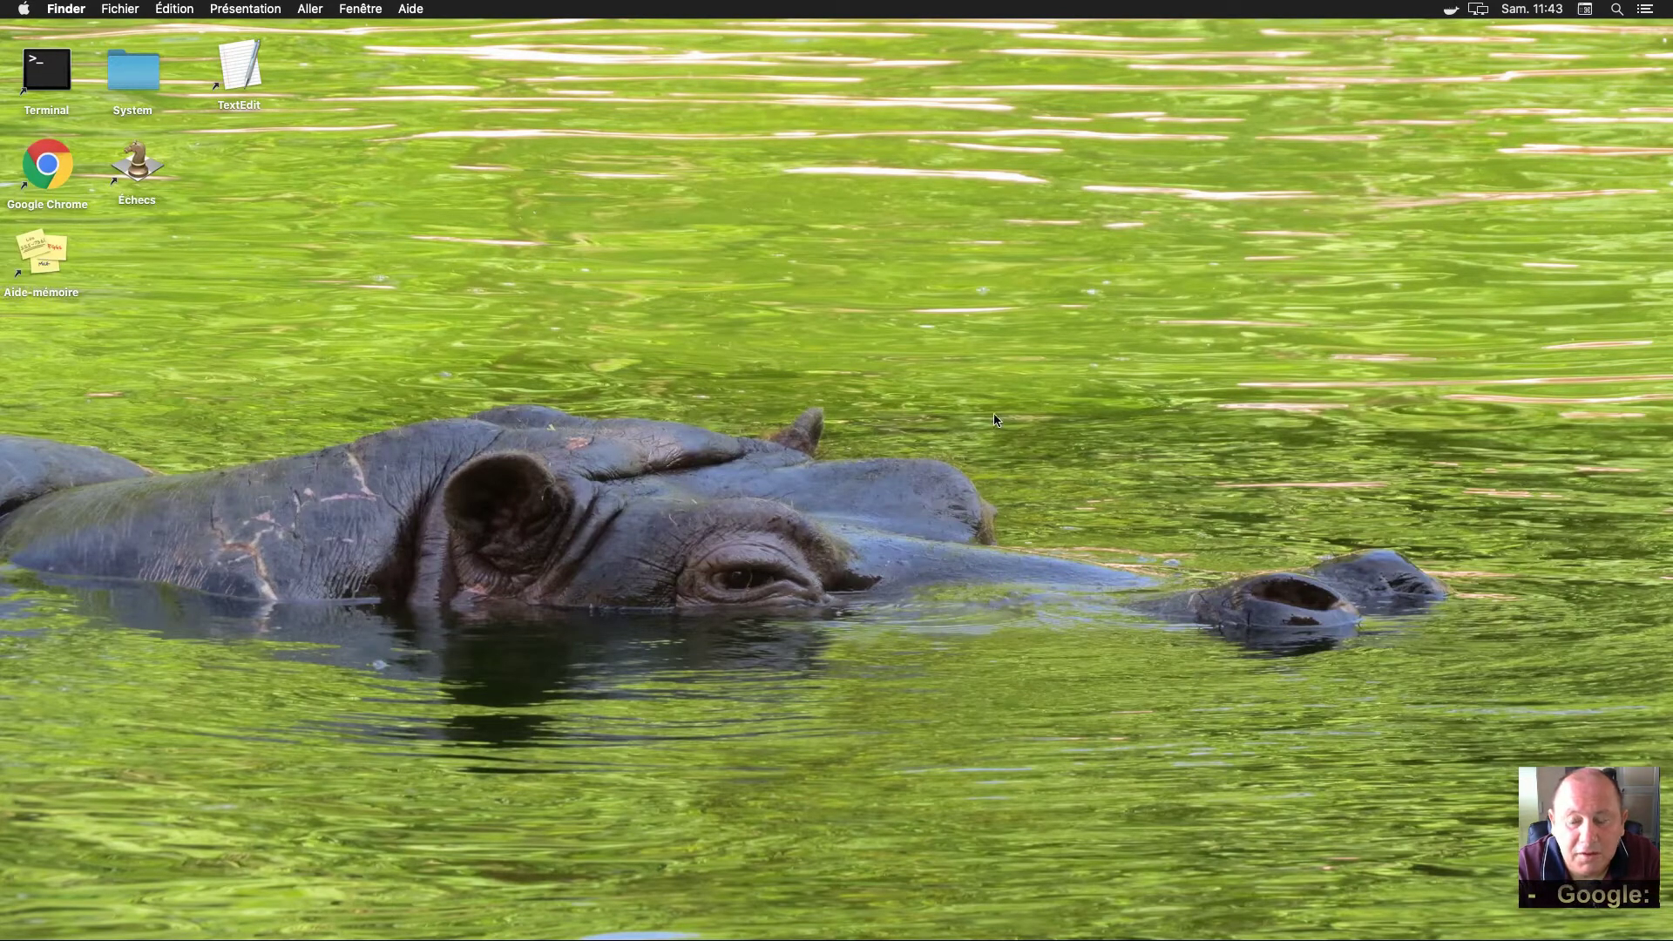
# Check Docker Desktop's startup status, open its Learn tutorial and start it
pyautogui.click(1450, 10)
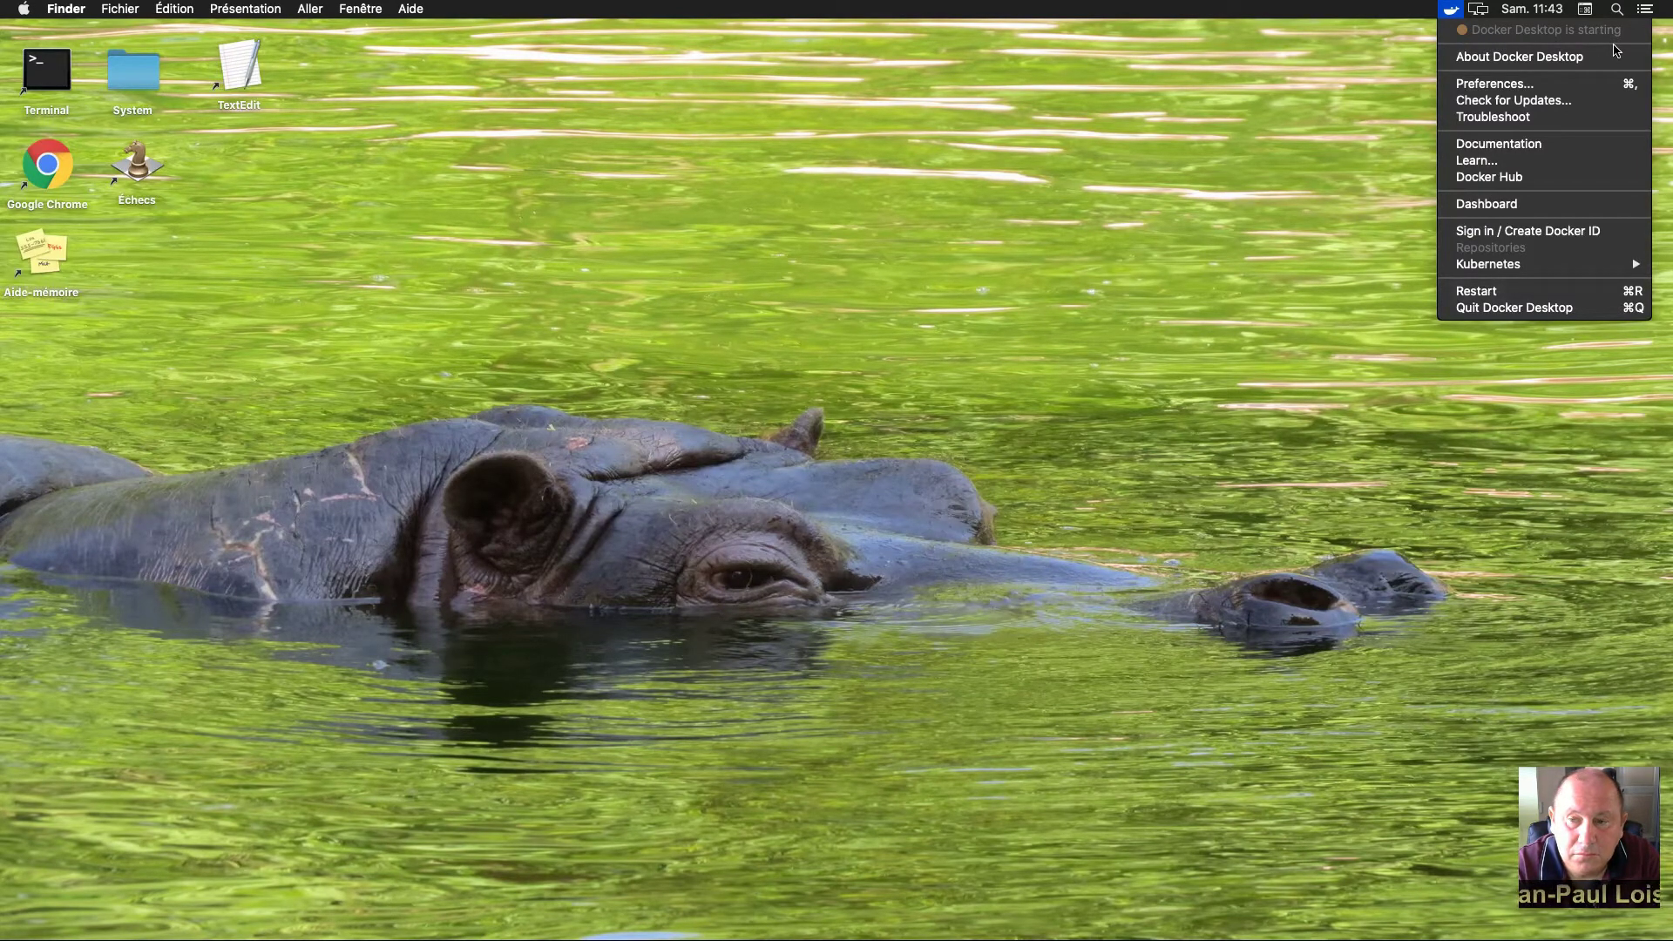
pyautogui.click(1377, 56)
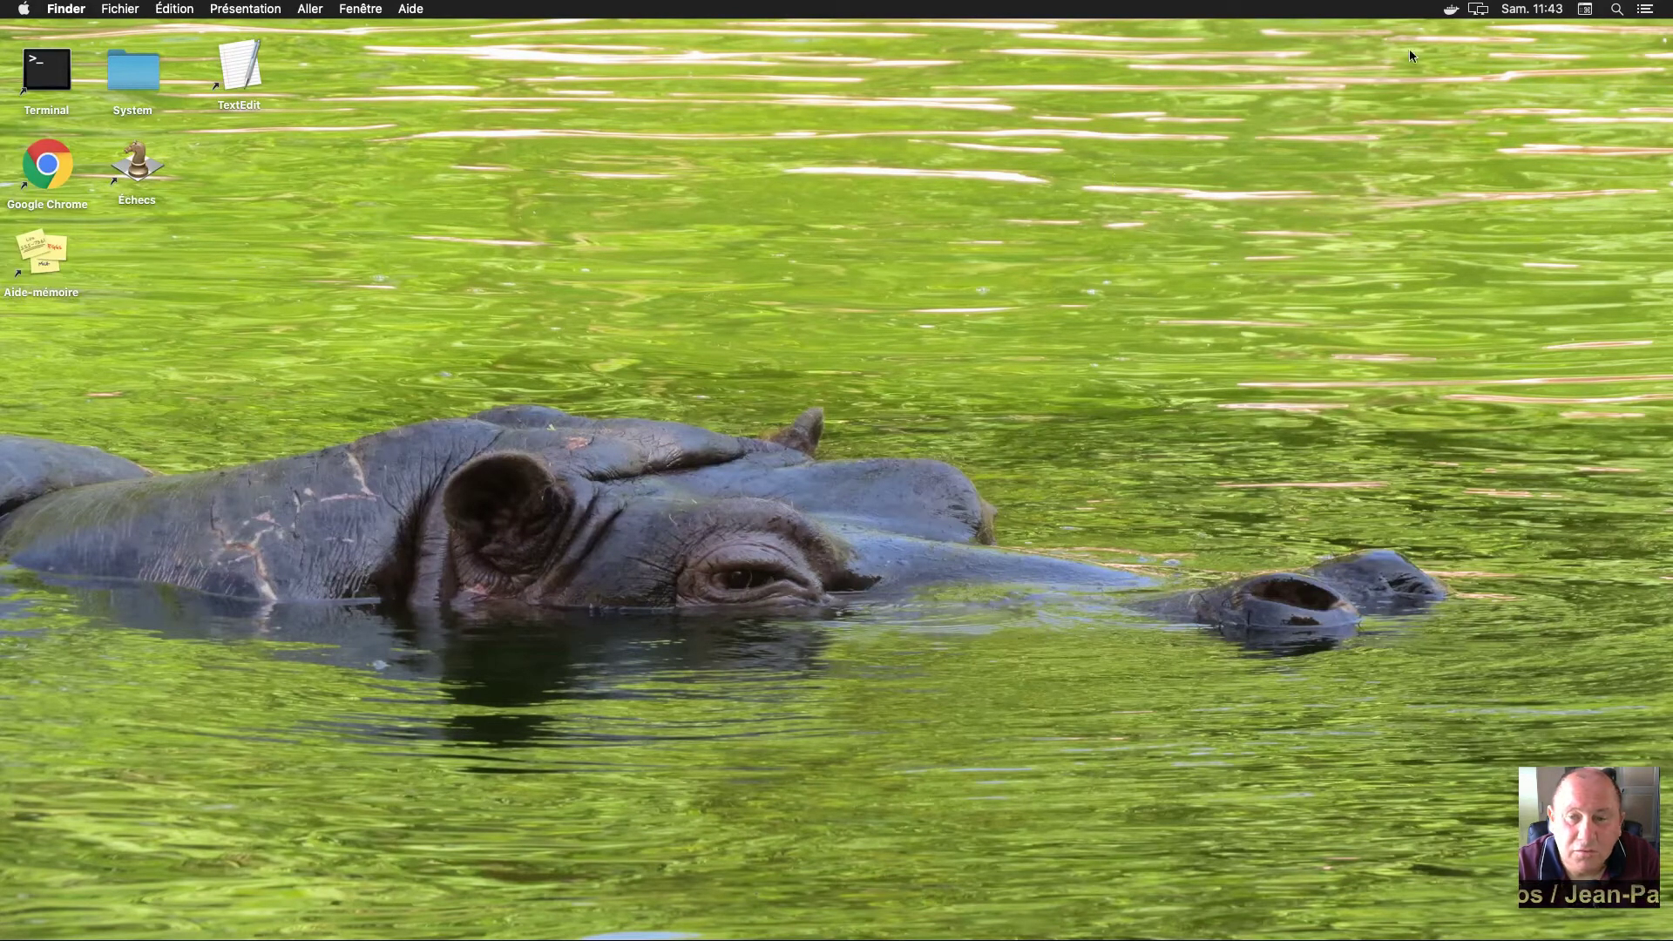
pyautogui.click(1451, 12)
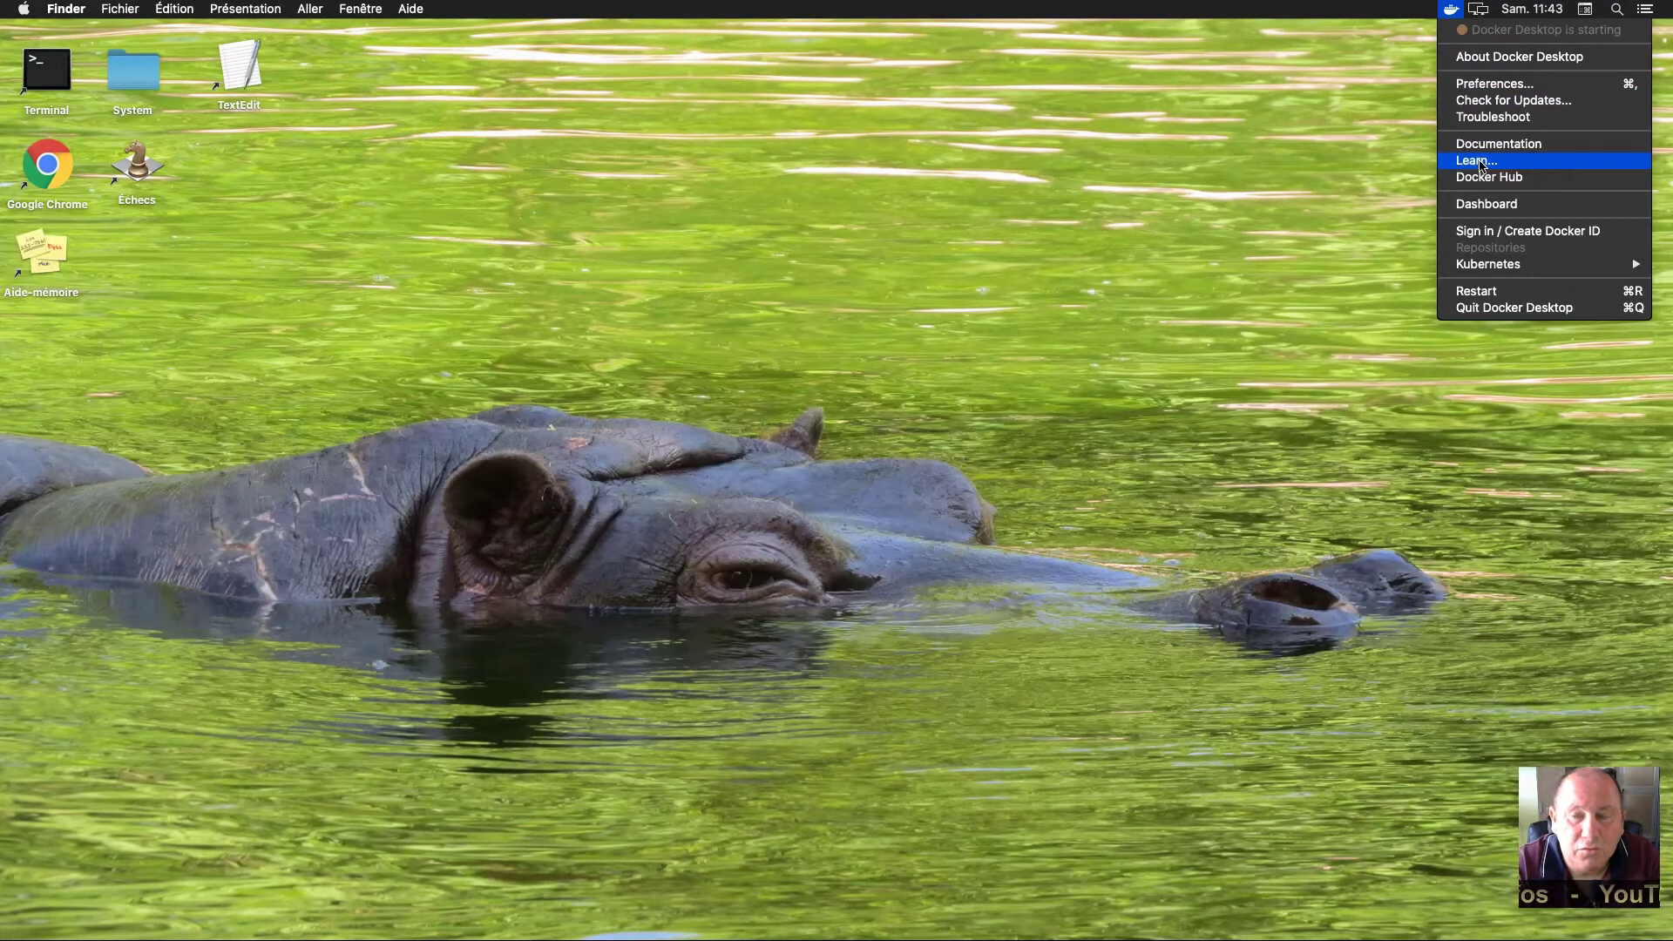
pyautogui.click(1479, 162)
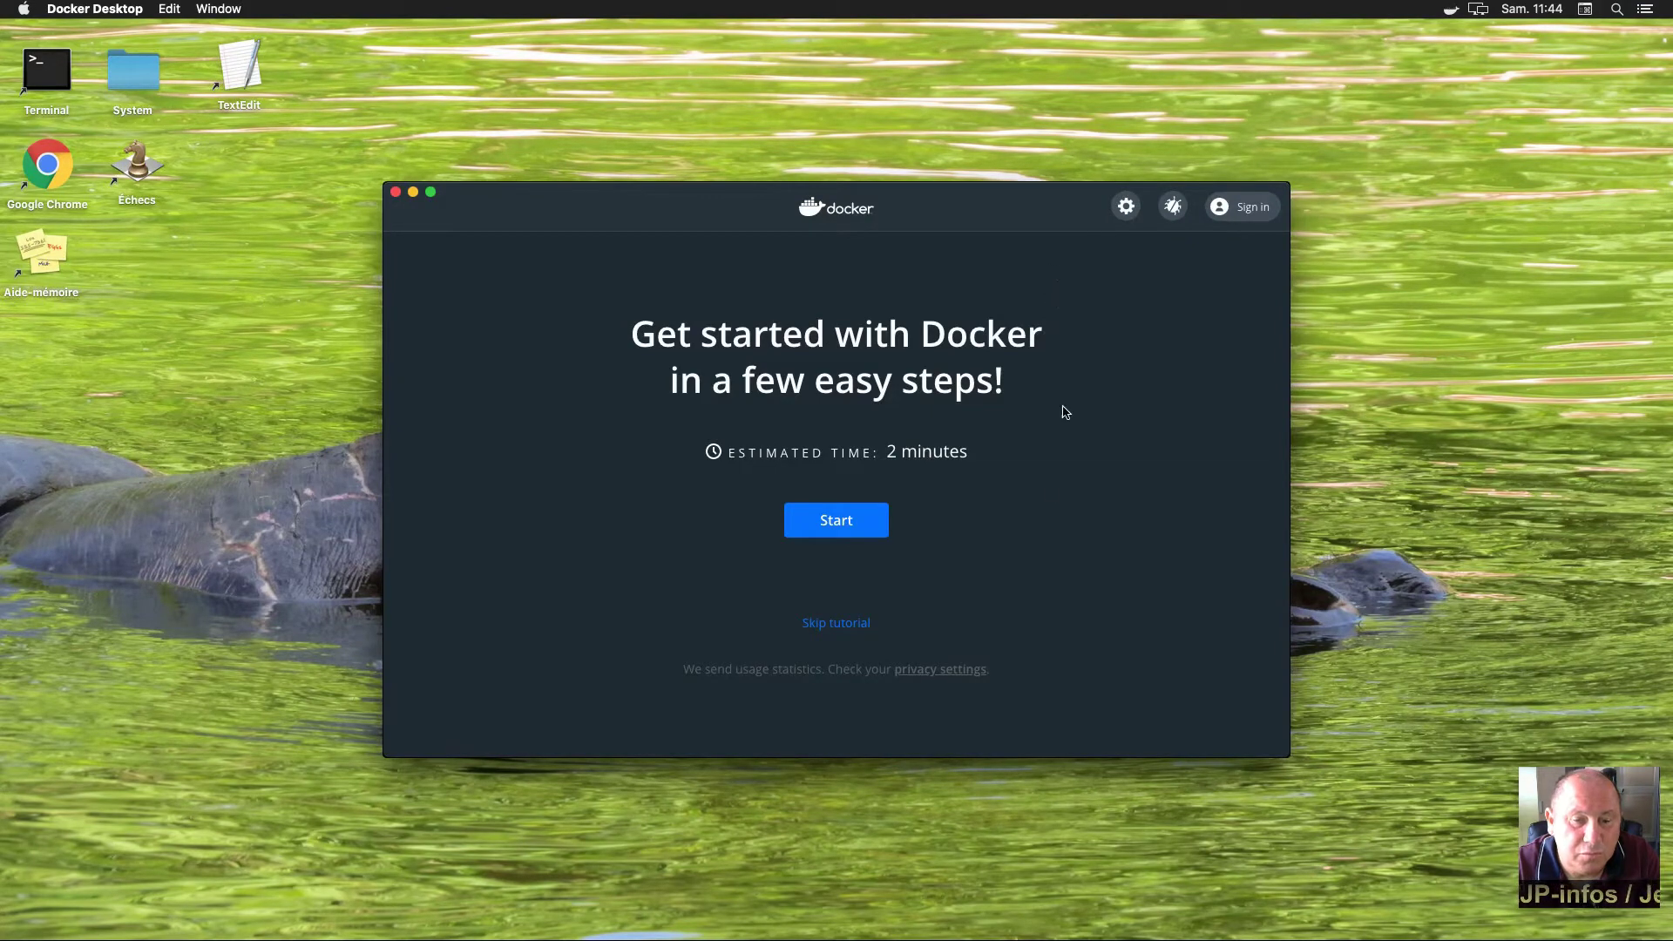
pyautogui.click(857, 529)
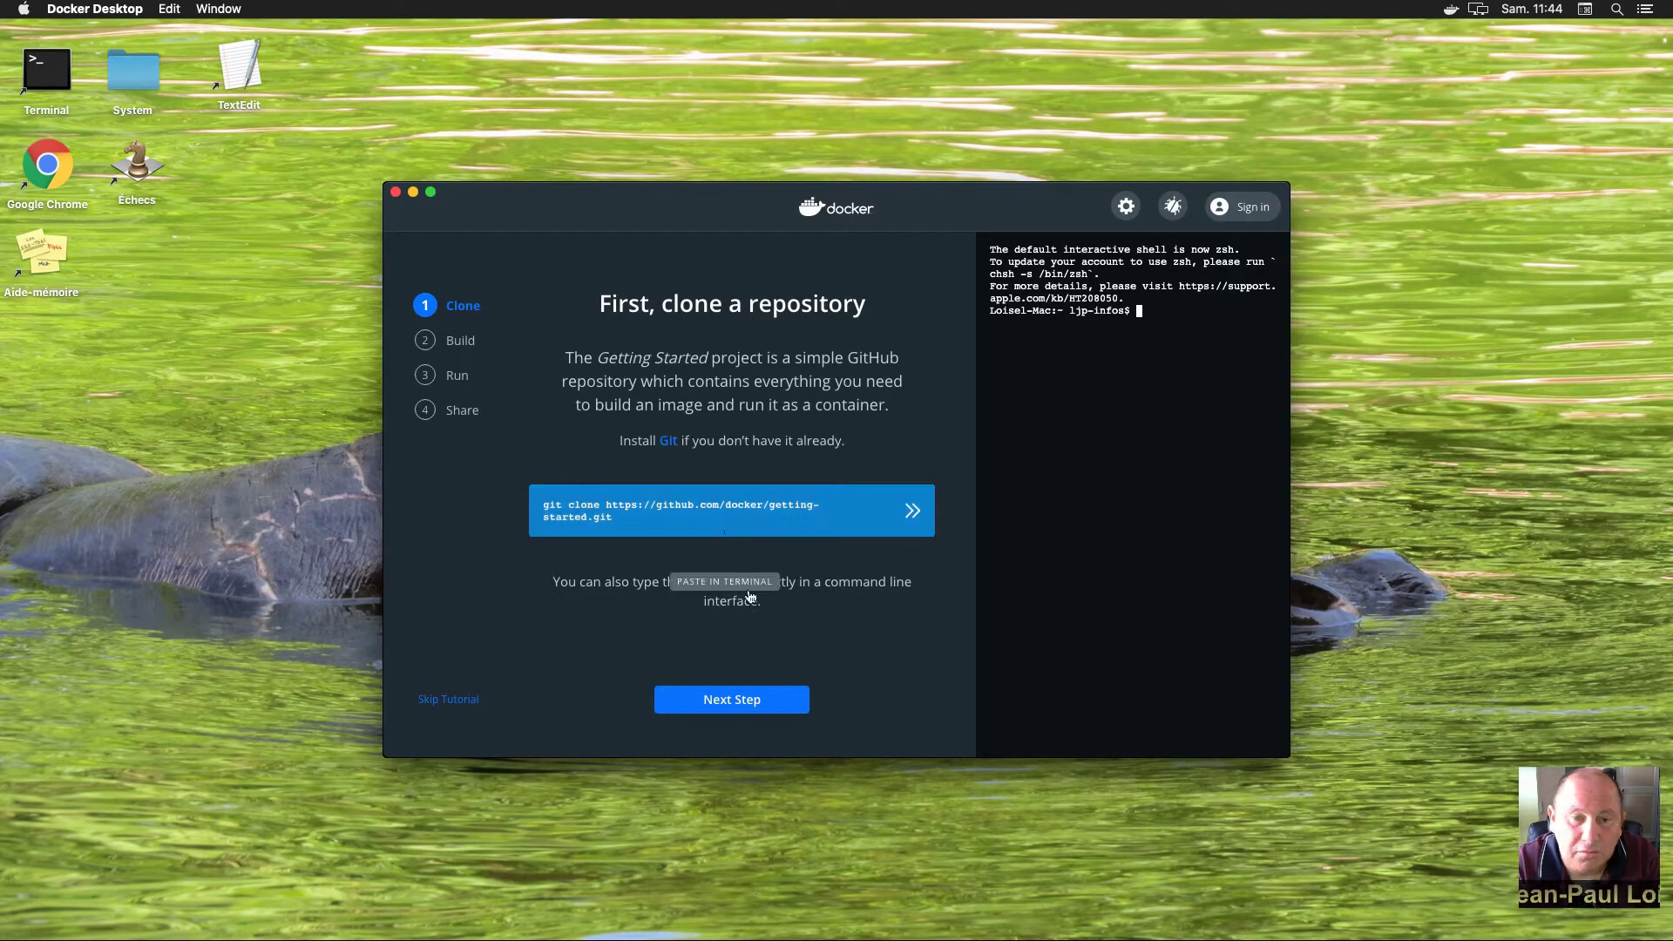
# Clone the docker/getting-started repository with the tutorial's git command and advance the tutorial to the Build stage
pyautogui.click(920, 518)
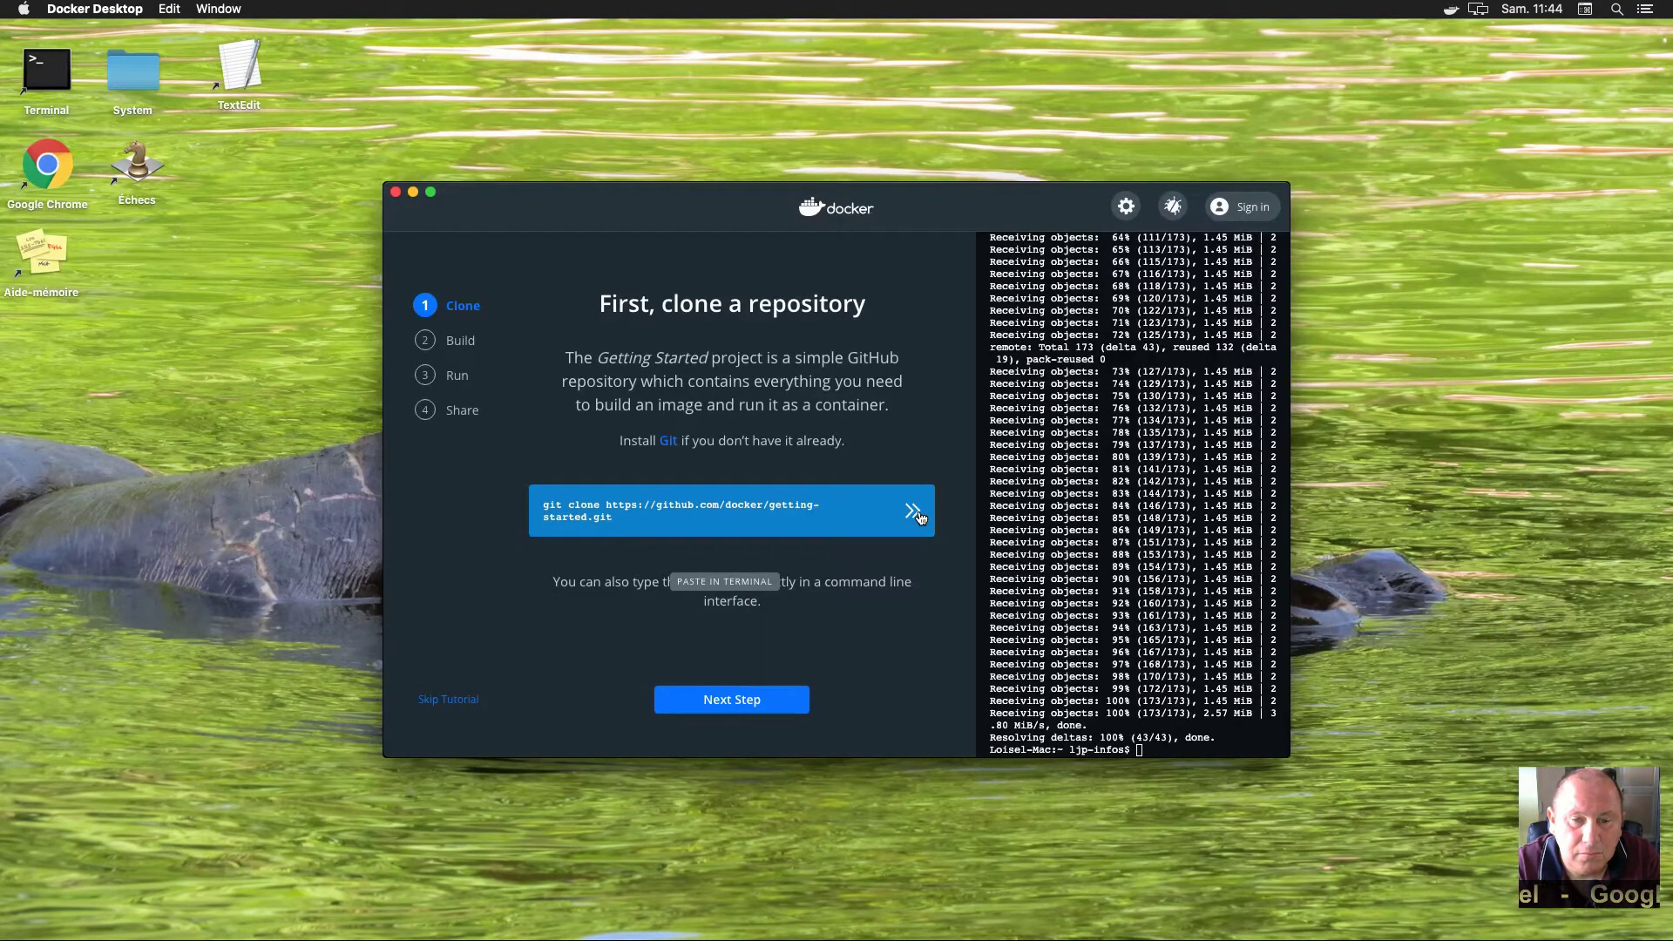
pyautogui.click(739, 706)
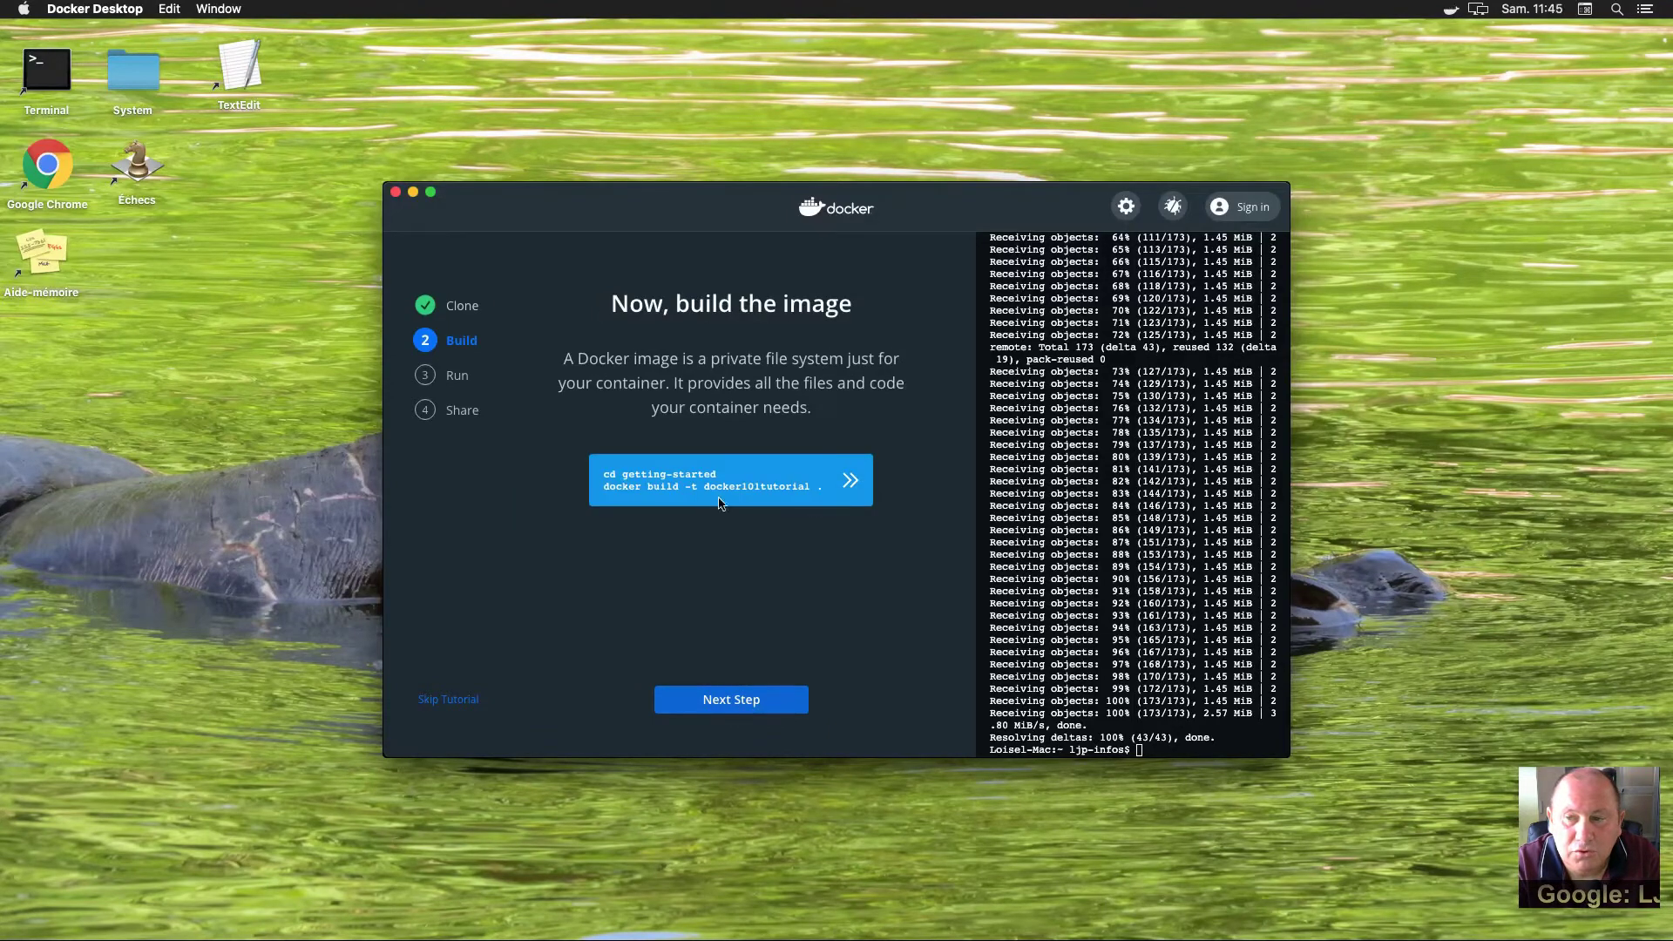
# Try twice to build the docker101tutorial image from the getting-started folder, and check Docker Desktop's startup status
pyautogui.click(849, 480)
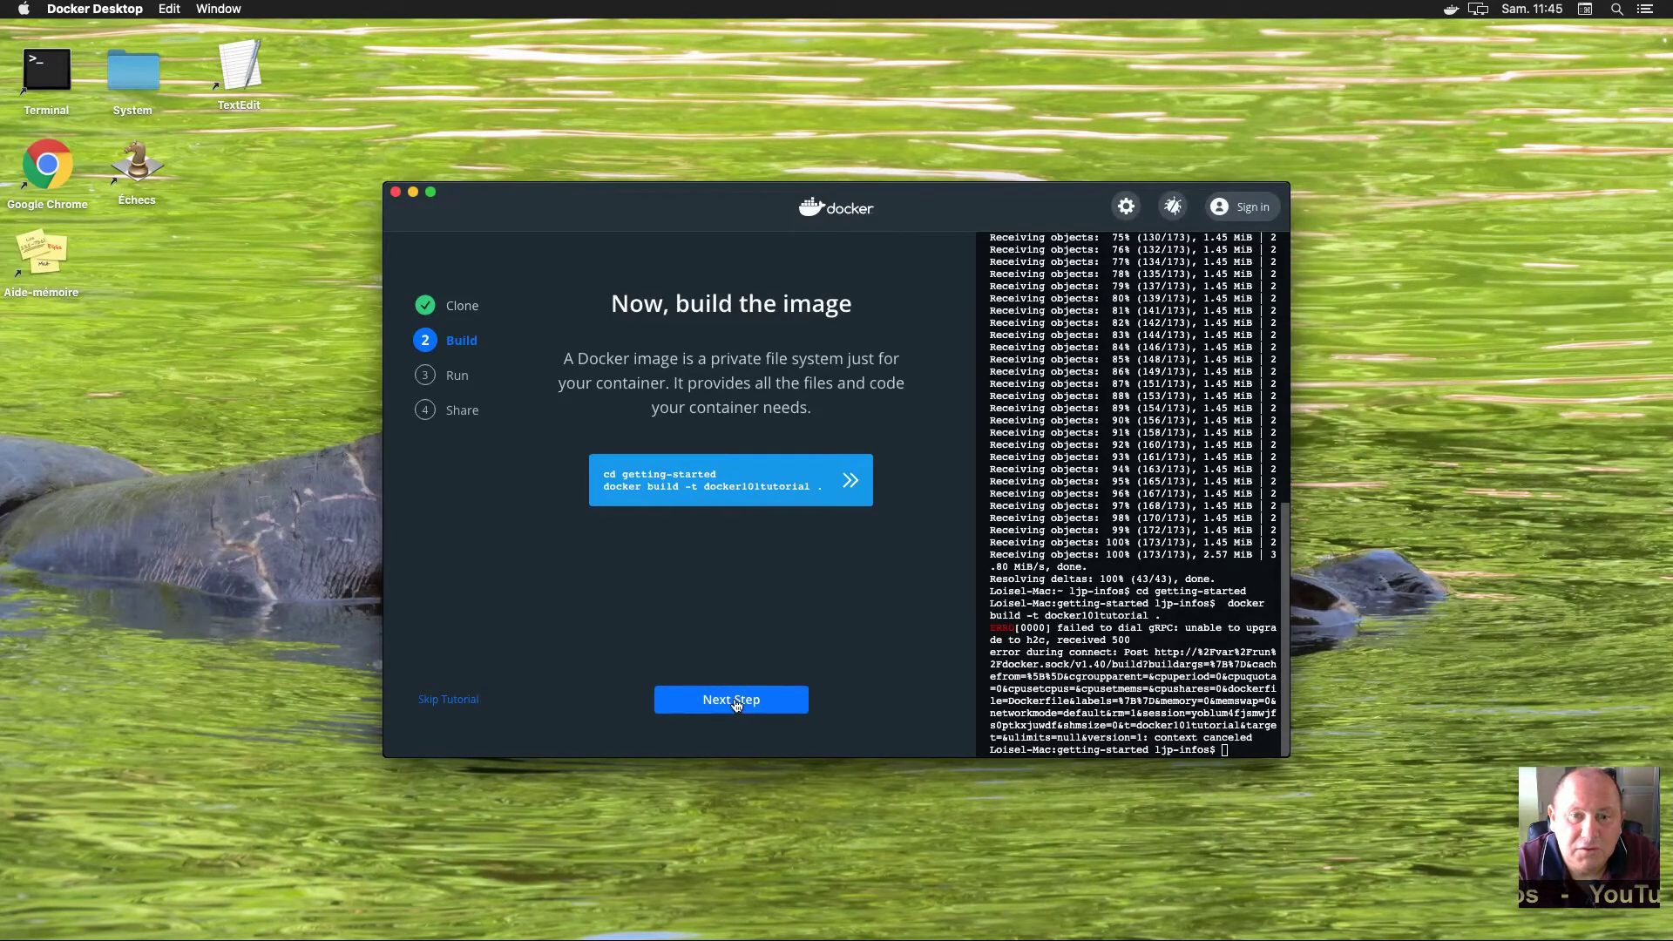
pyautogui.click(850, 482)
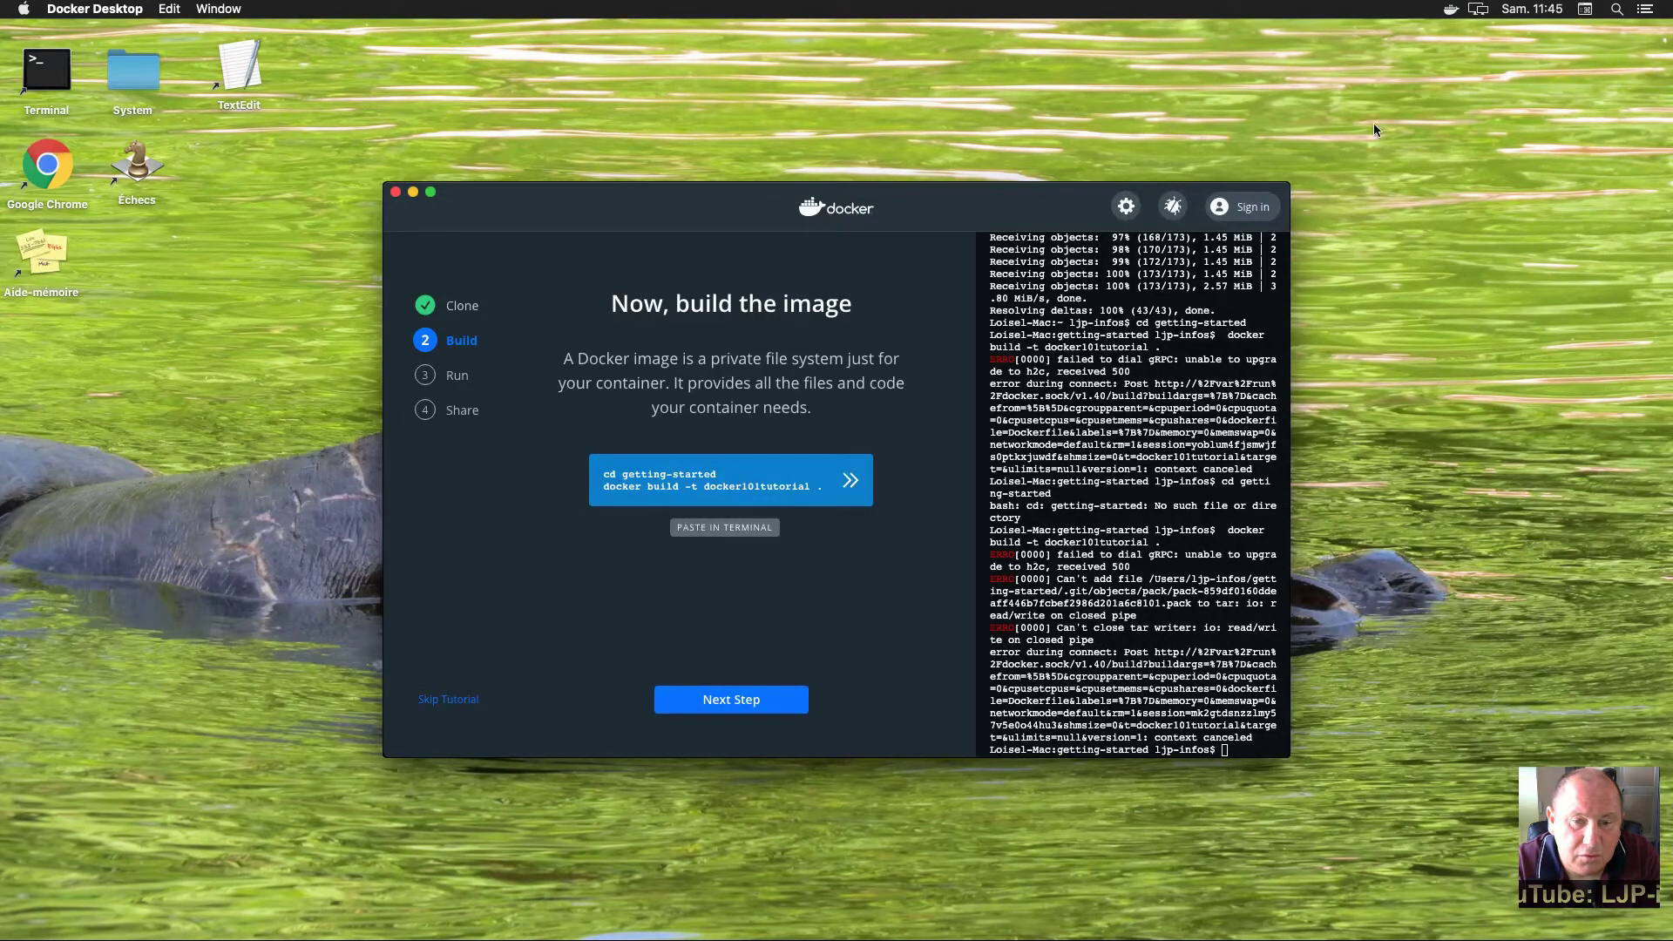
pyautogui.click(1451, 10)
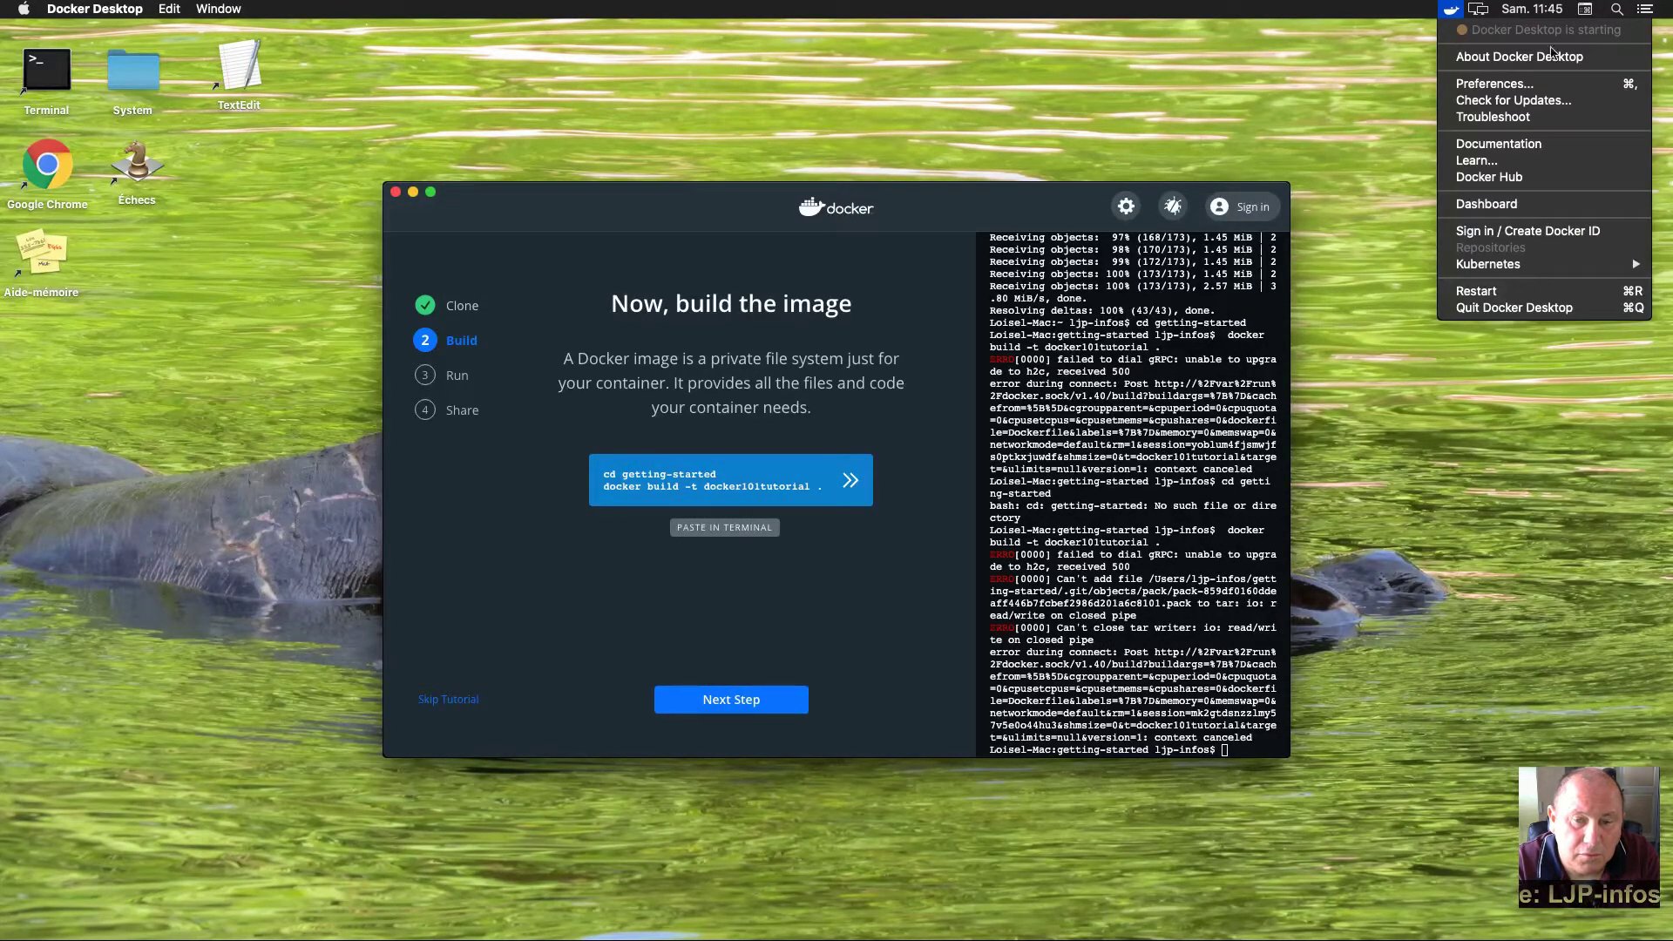
pyautogui.click(1399, 74)
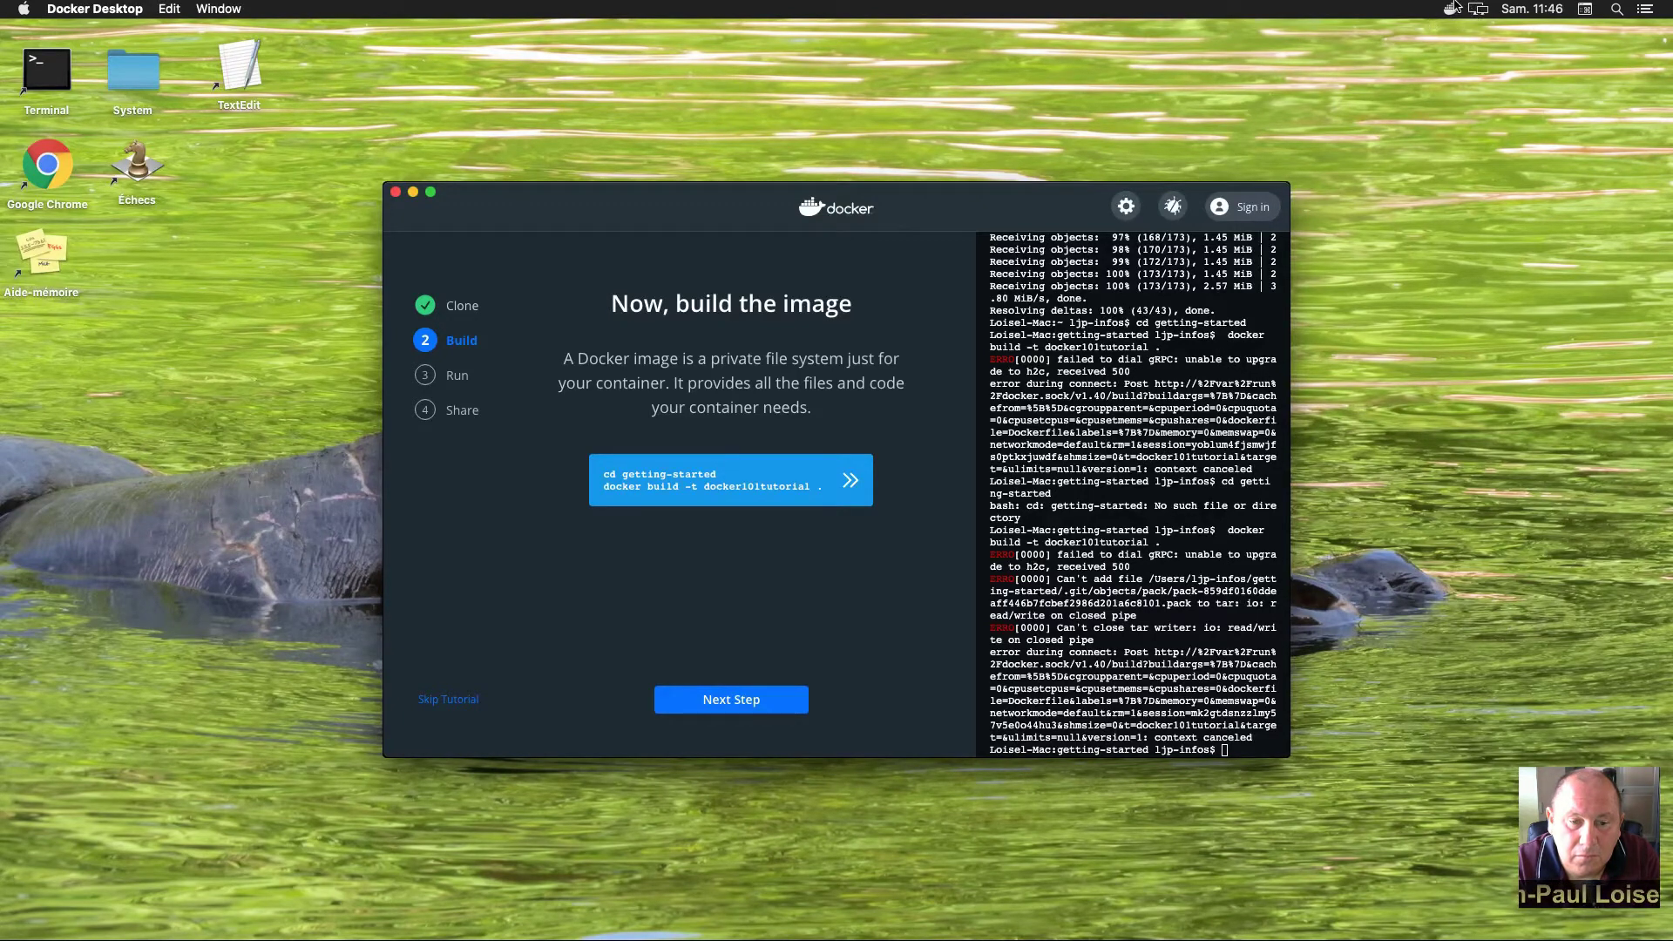
# Rerun the docker101tutorial image build in the tutorial's terminal, and interrupt it to return to the prompt
pyautogui.click(853, 489)
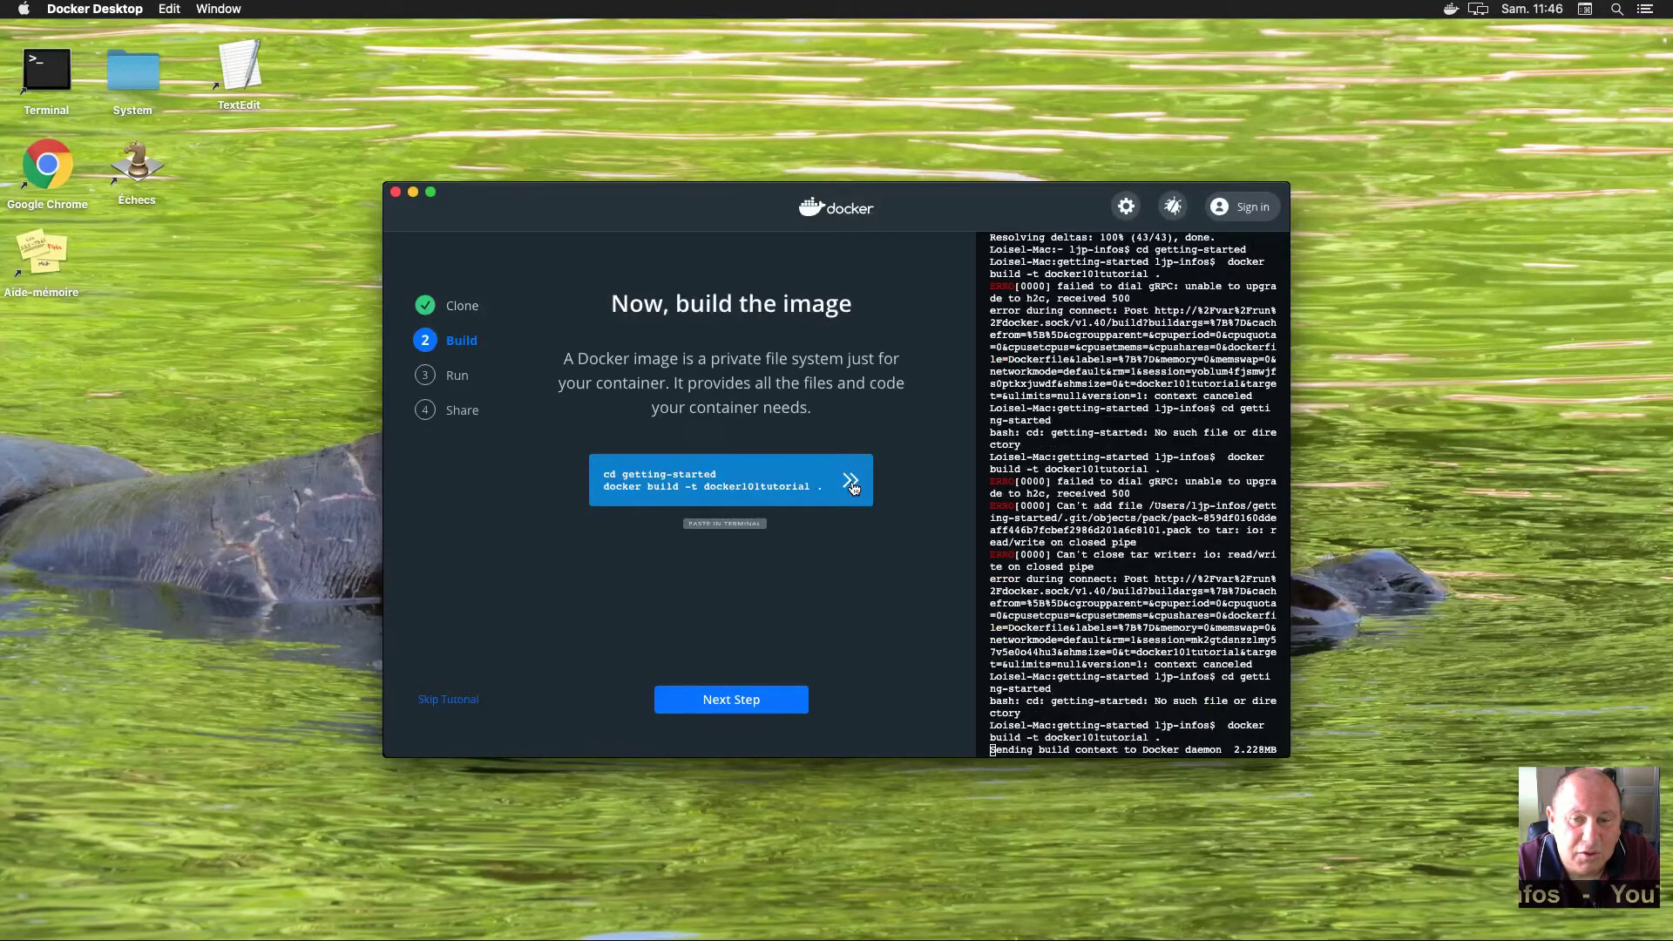
pyautogui.click(853, 489)
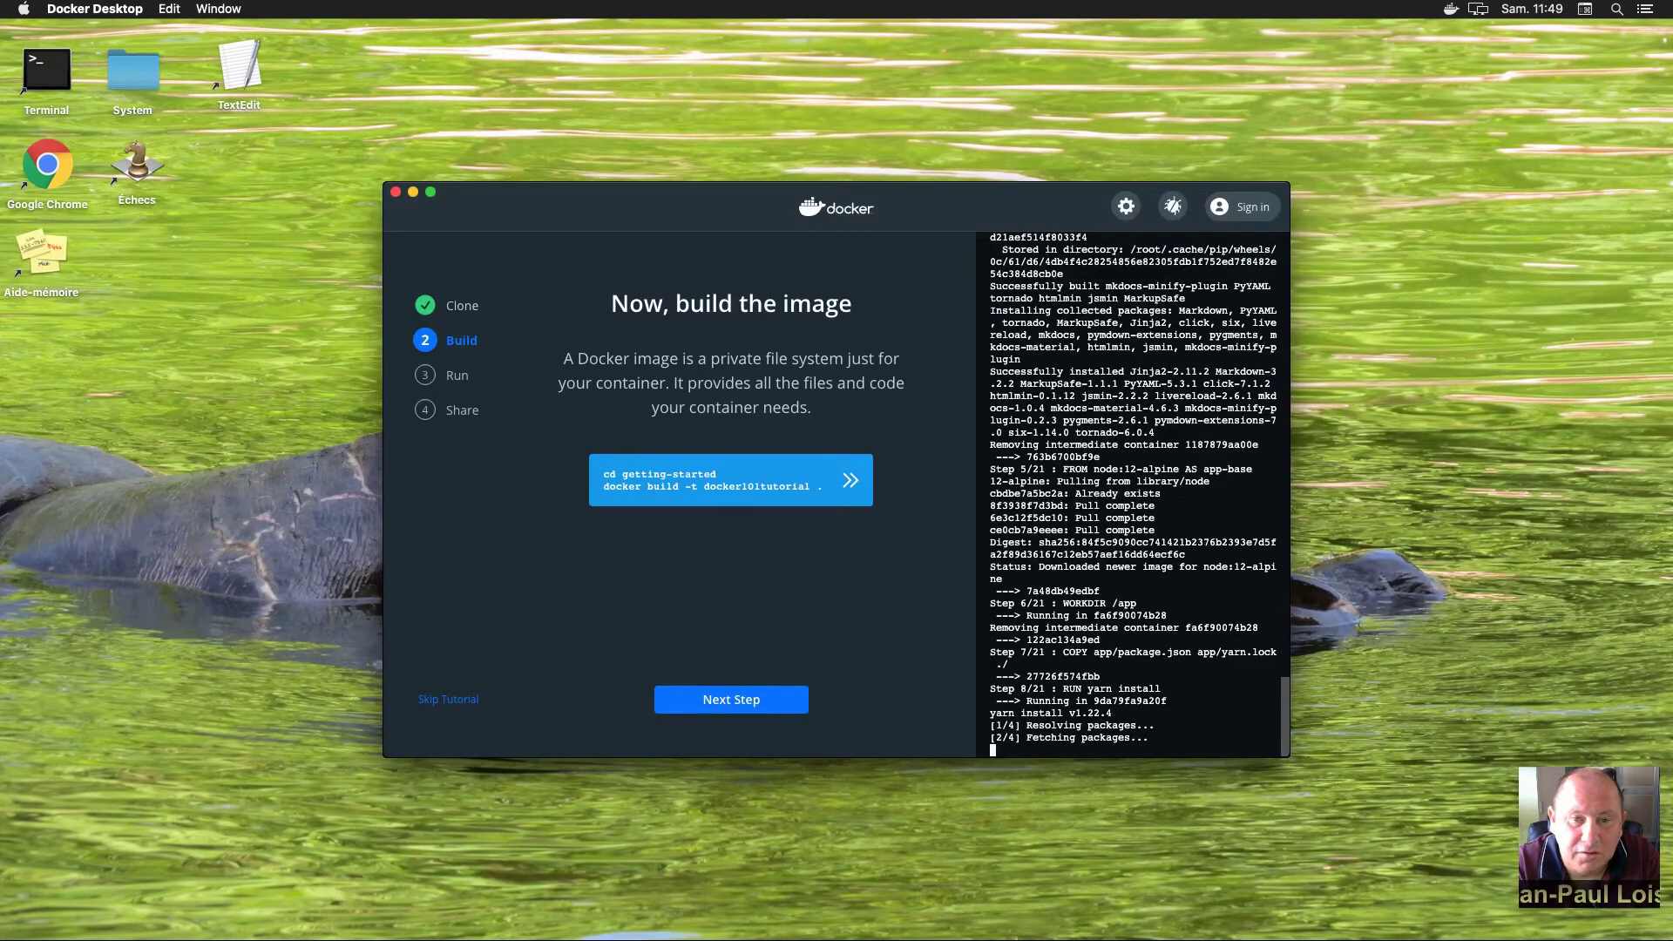
pyautogui.hotkey('ctrl', 'c')
pyautogui.press('Return')
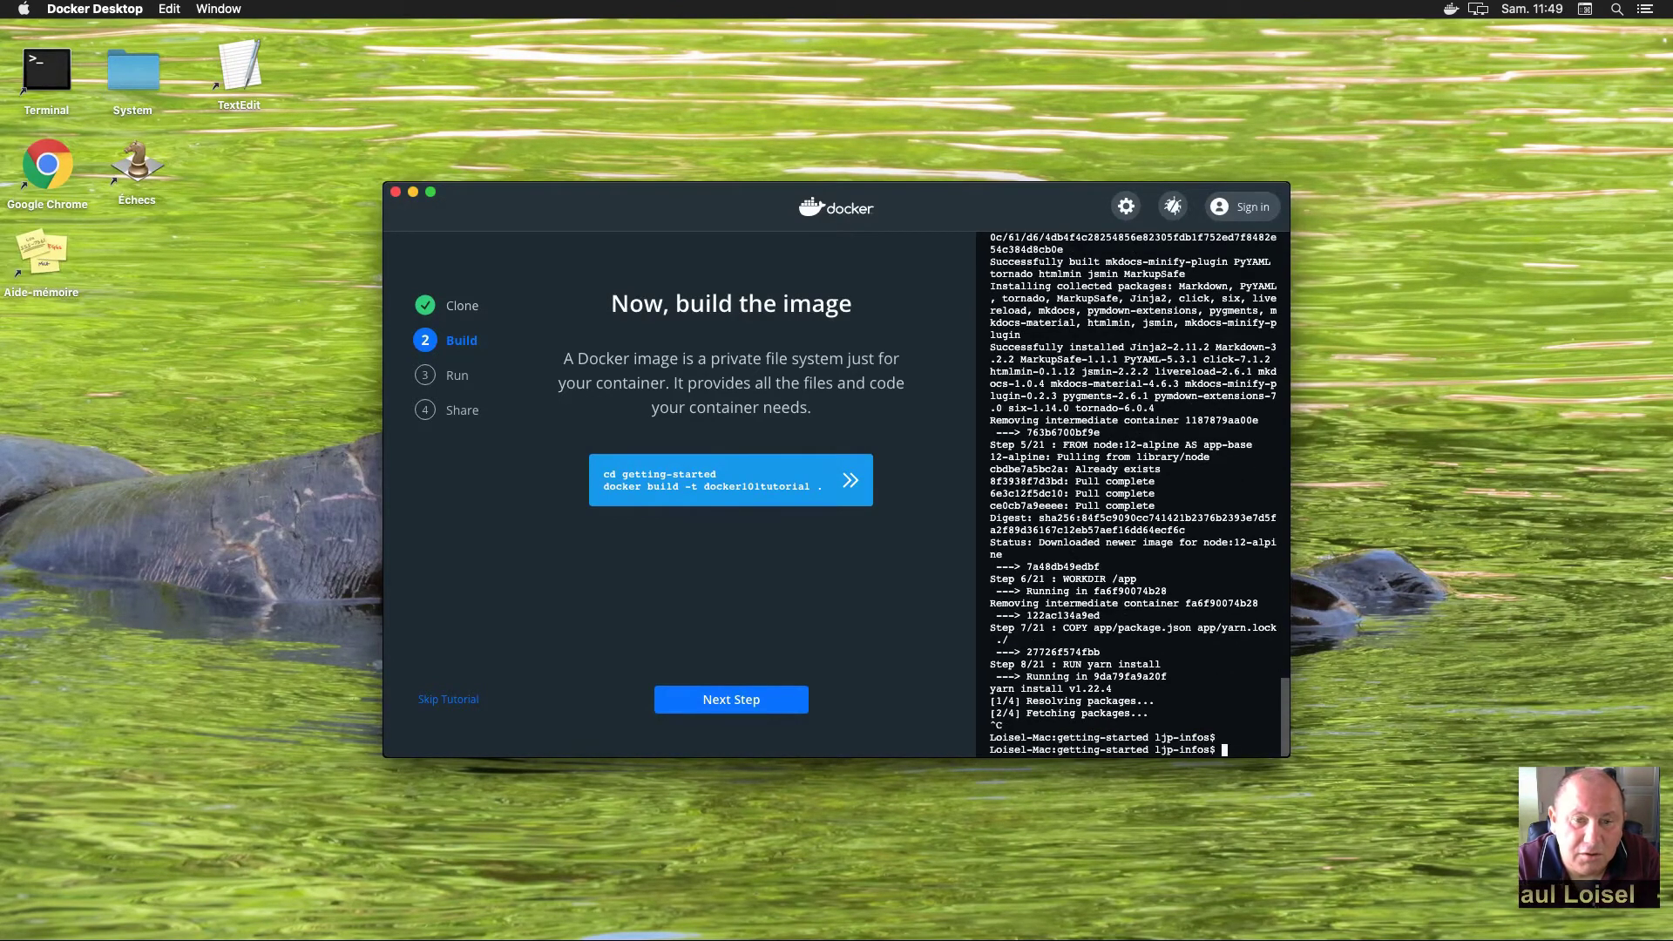
pyautogui.press('Return')
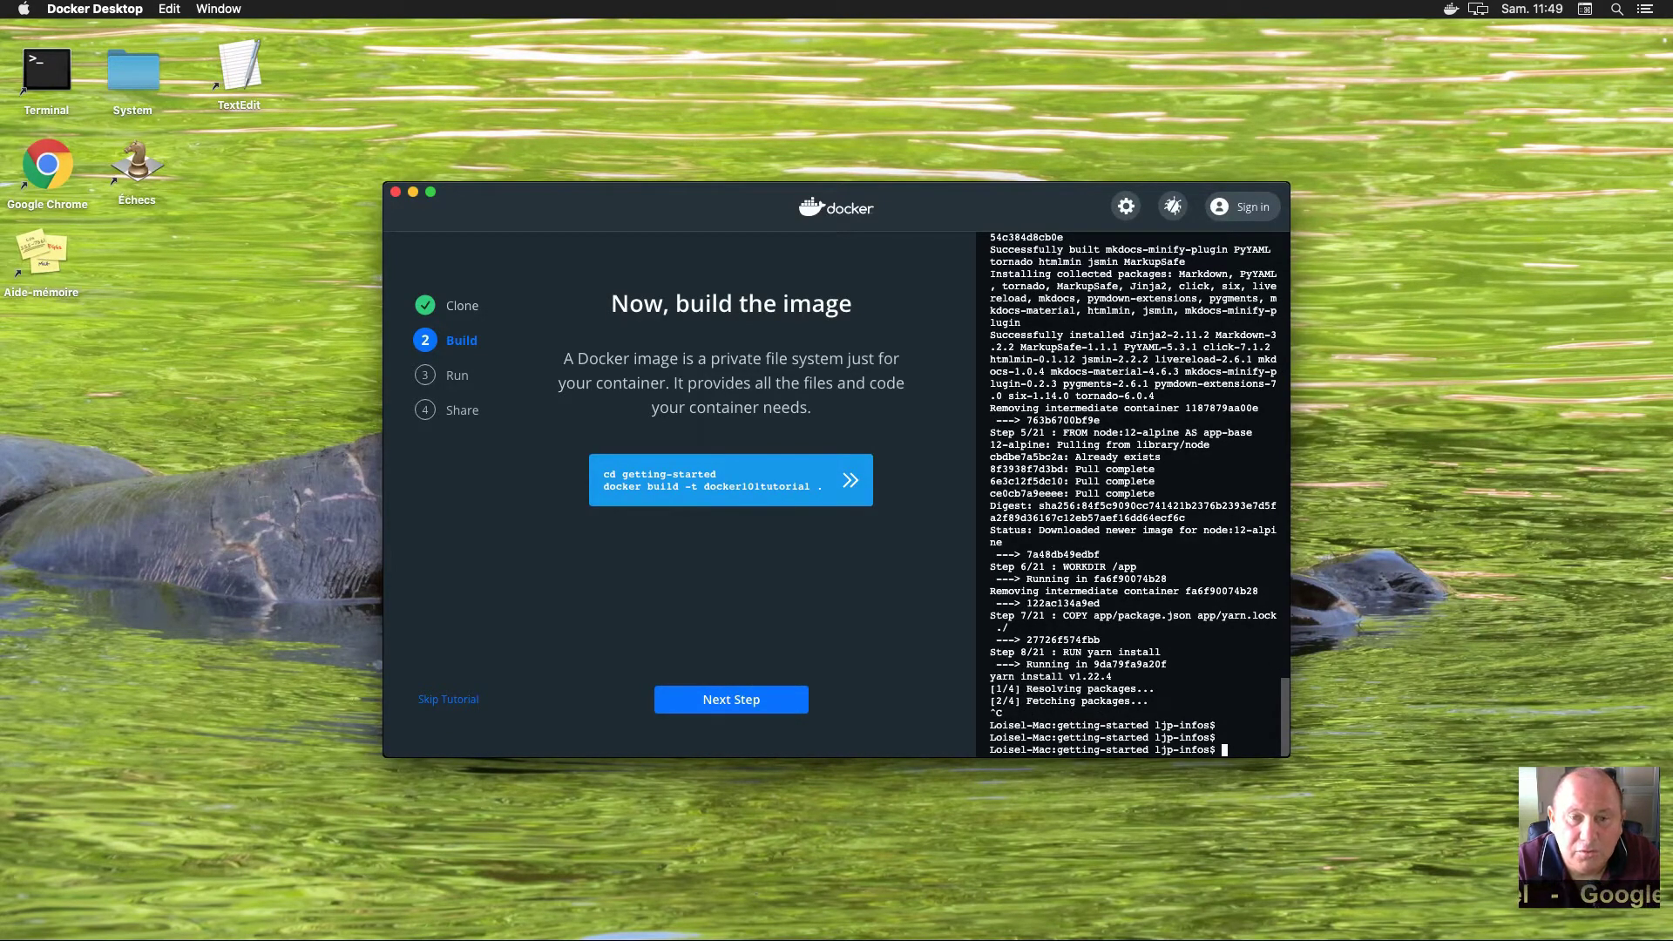
# Run "docker run hello-world" in the tutorial's terminal and briefly highlight the greeting line in its output
pyautogui.write('docker')
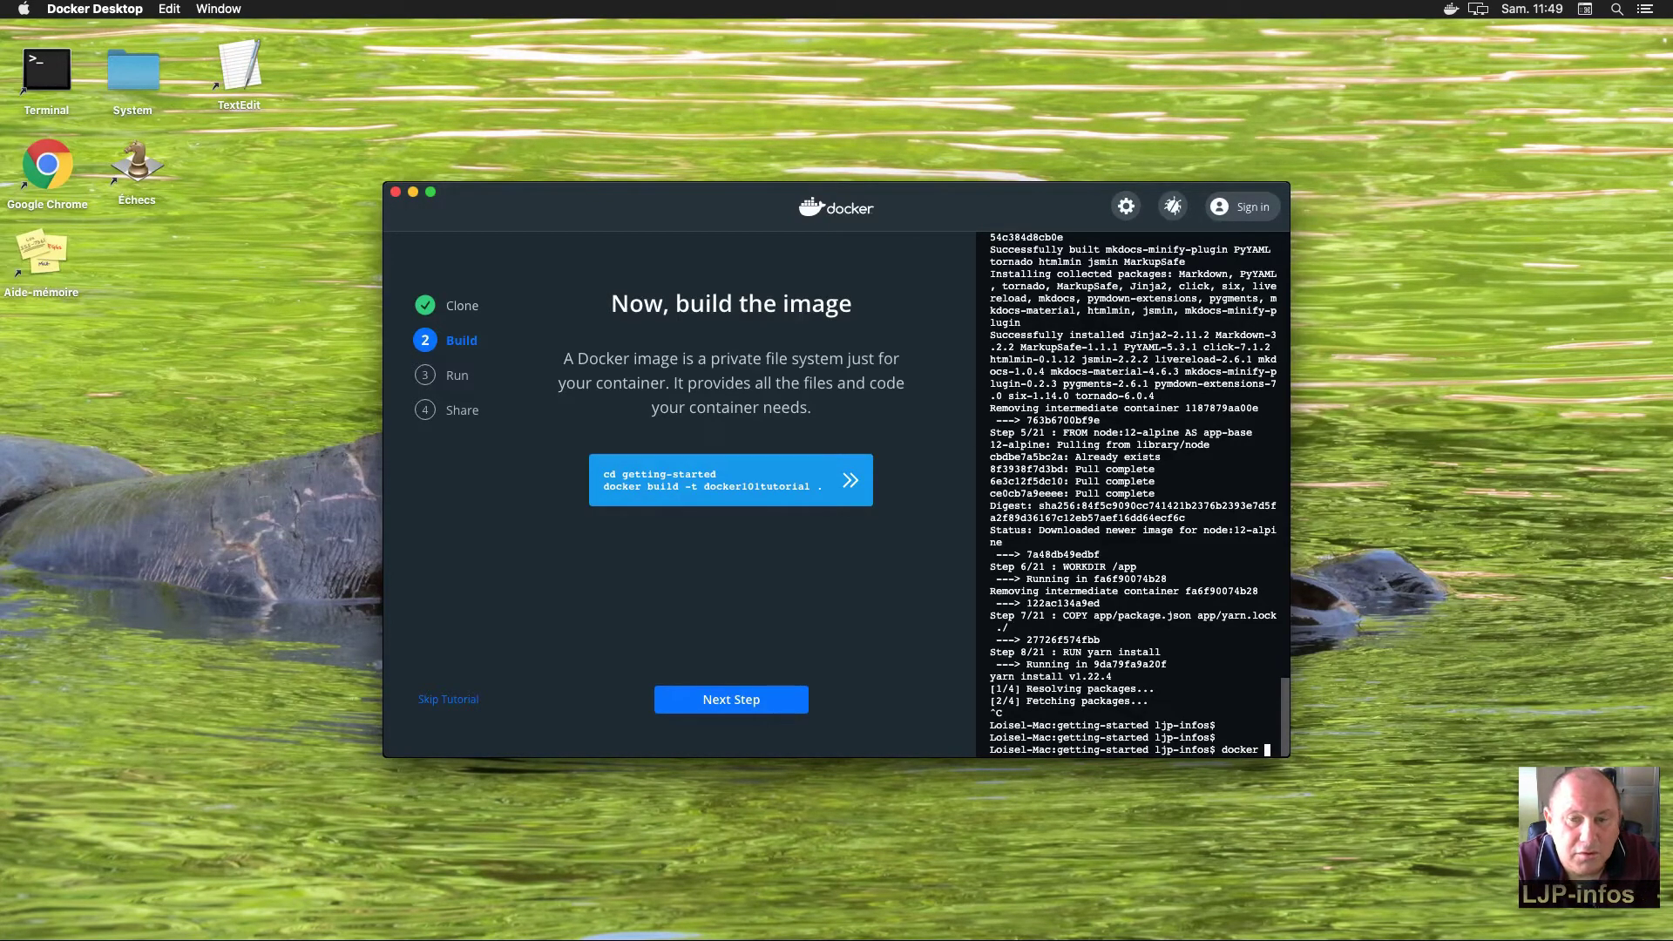
pyautogui.write(' r')
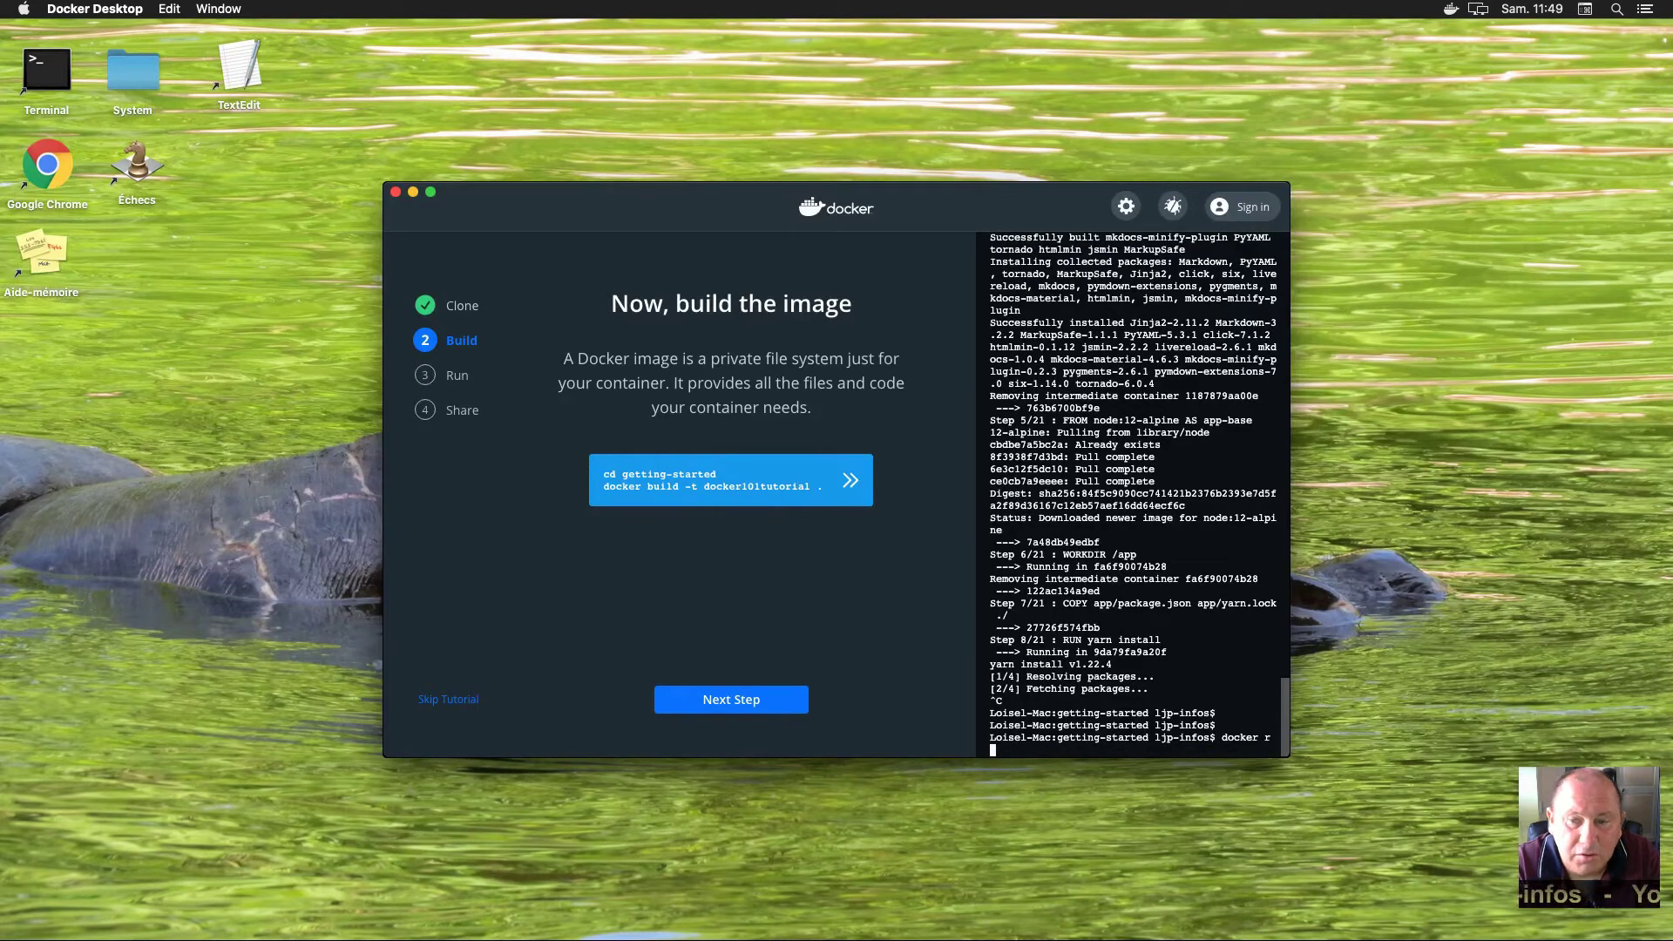
pyautogui.write('un ')
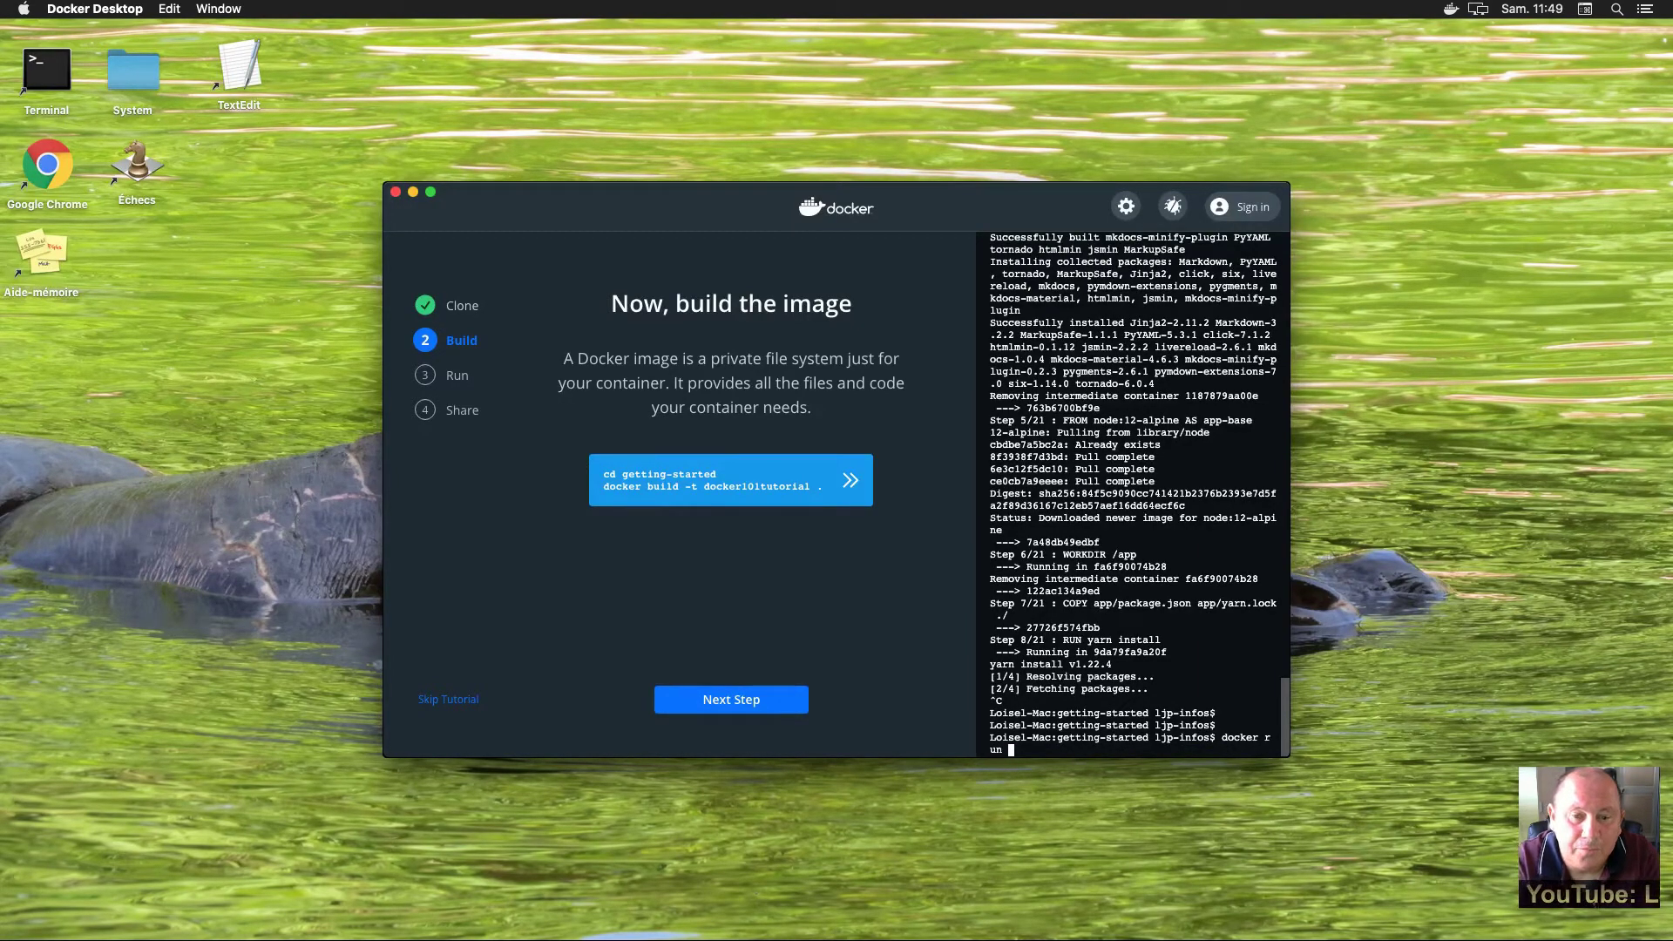
pyautogui.write('hello')
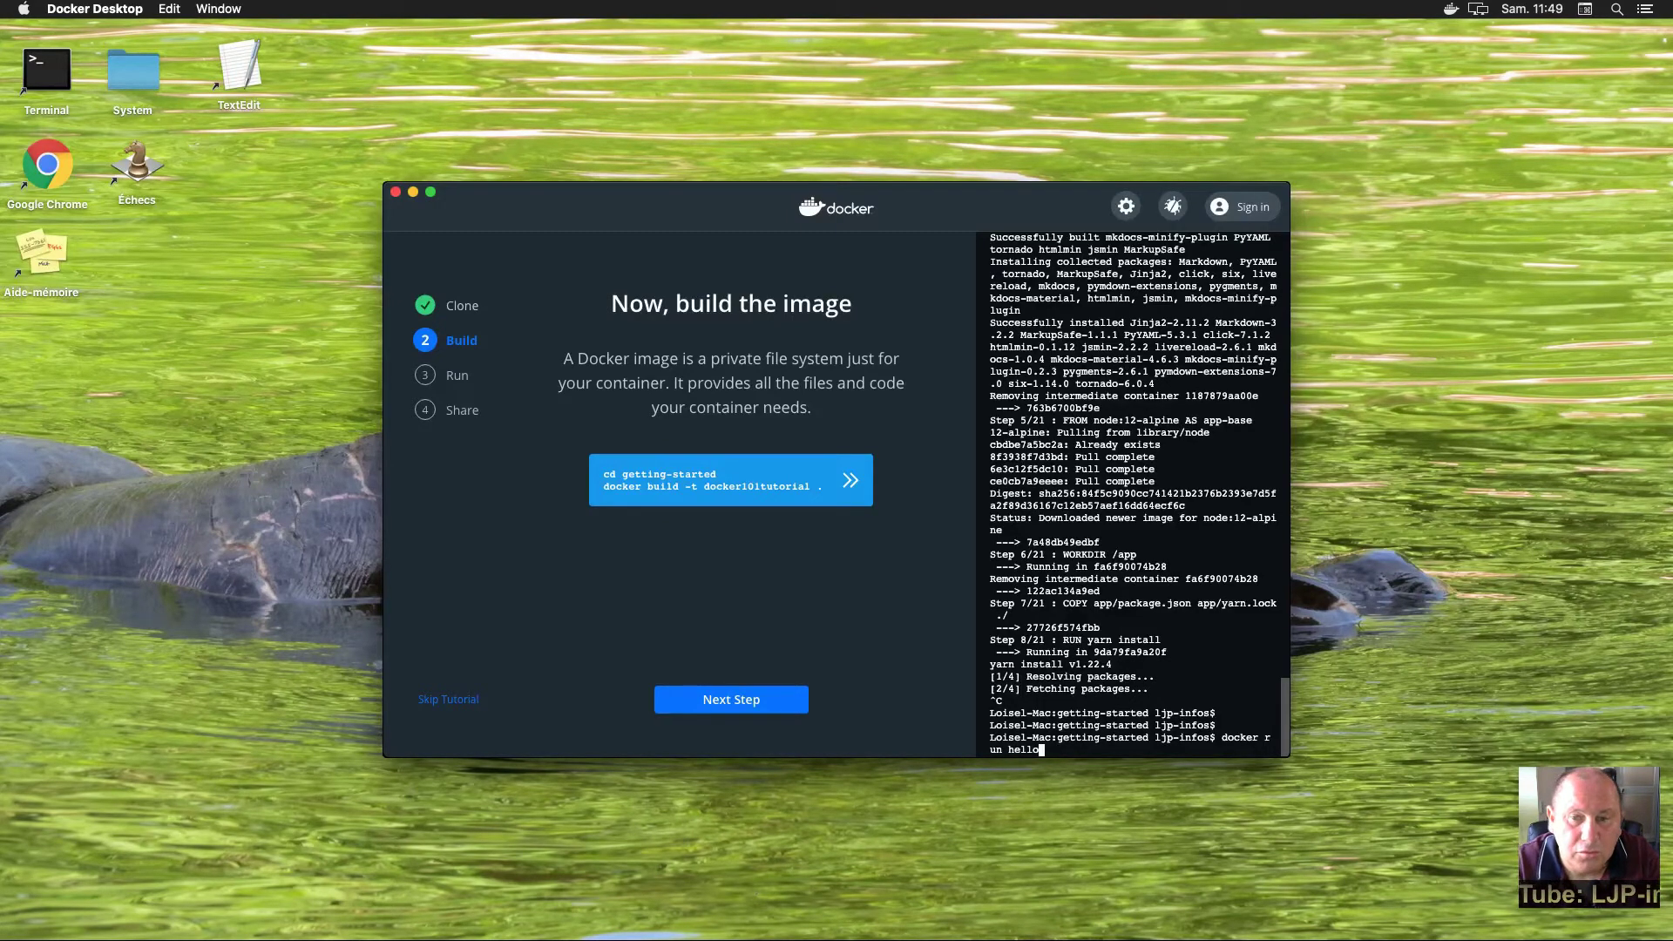
pyautogui.write('-world')
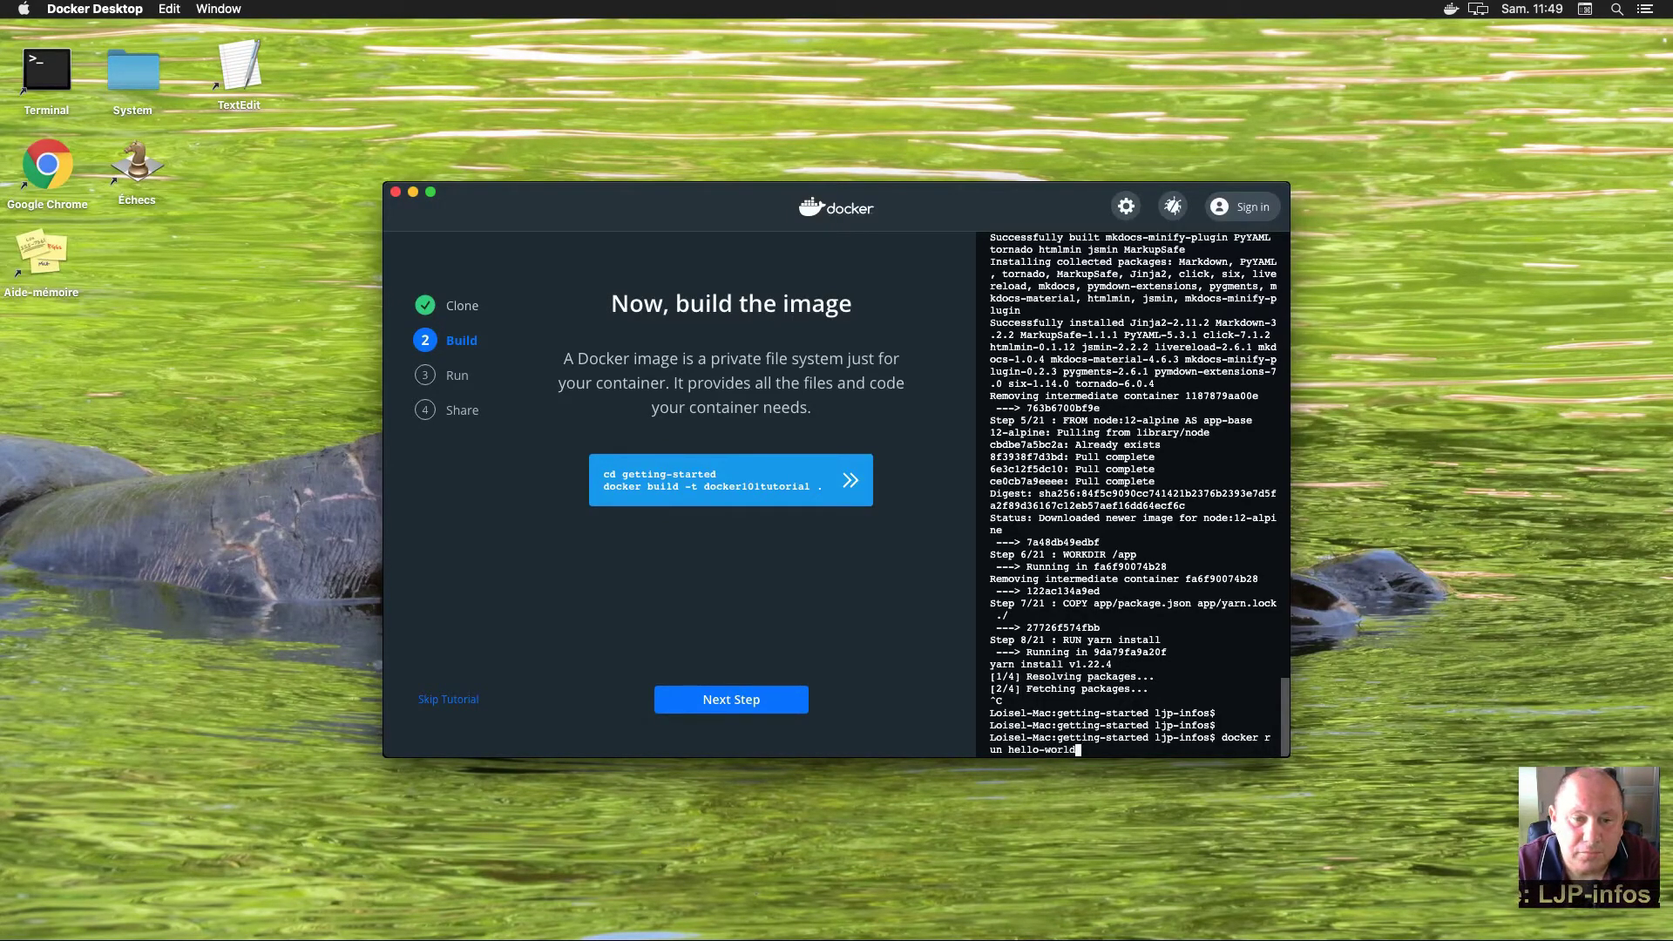
pyautogui.press('Return')
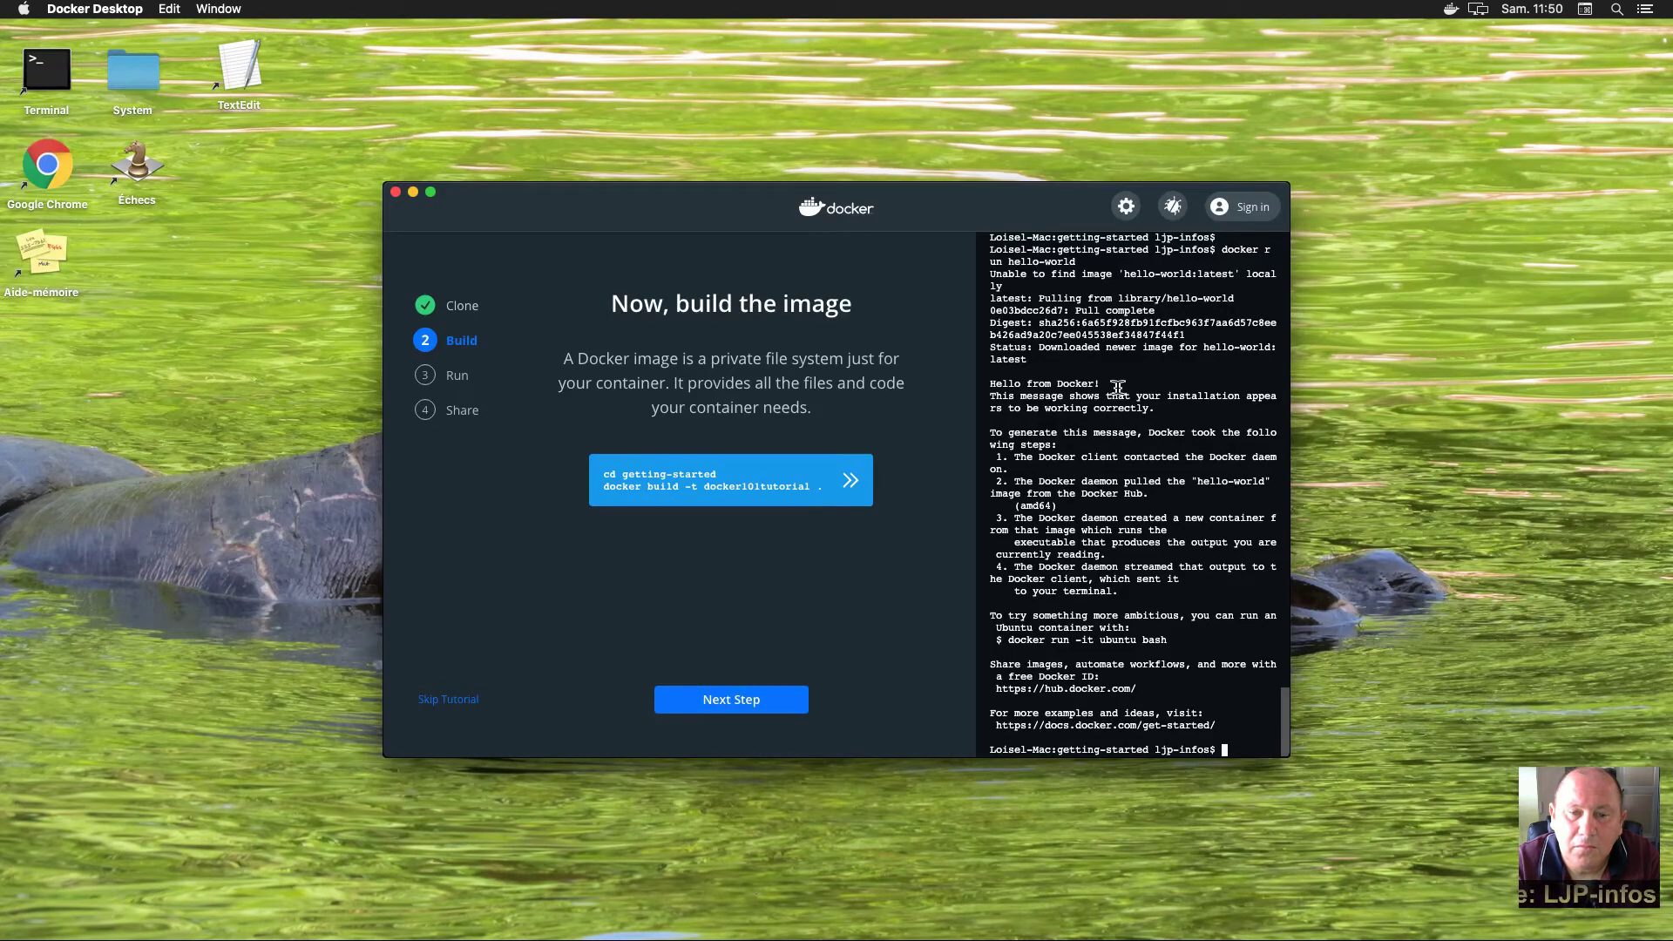
pyautogui.tripleClick(990, 384)
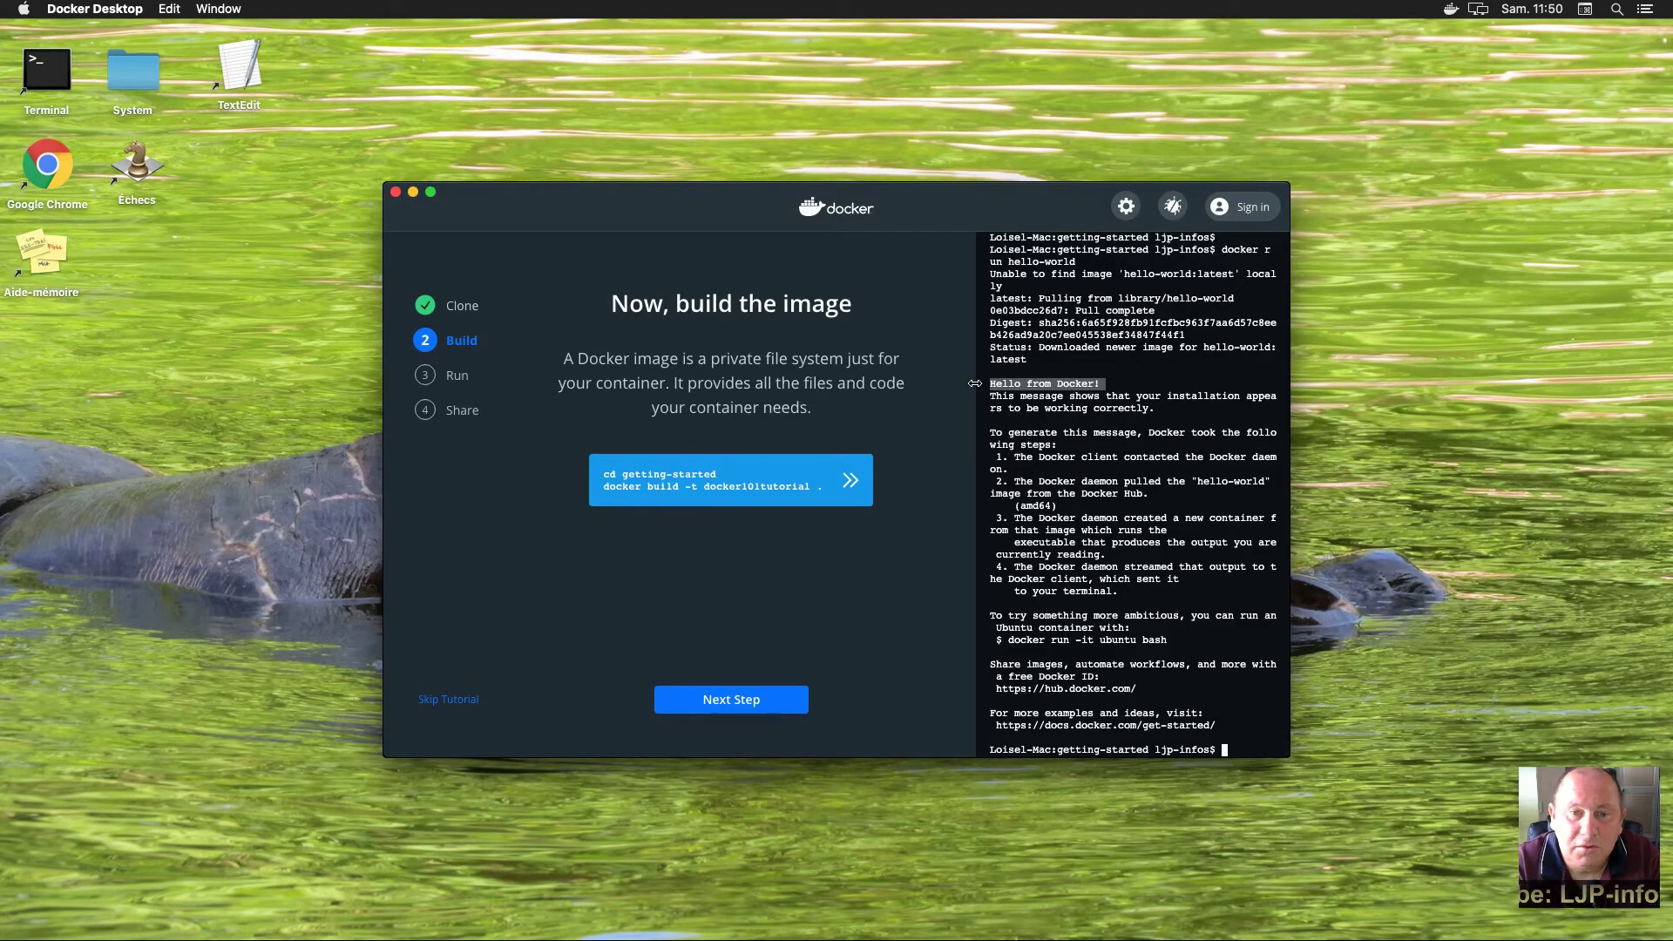
pyautogui.click(975, 384)
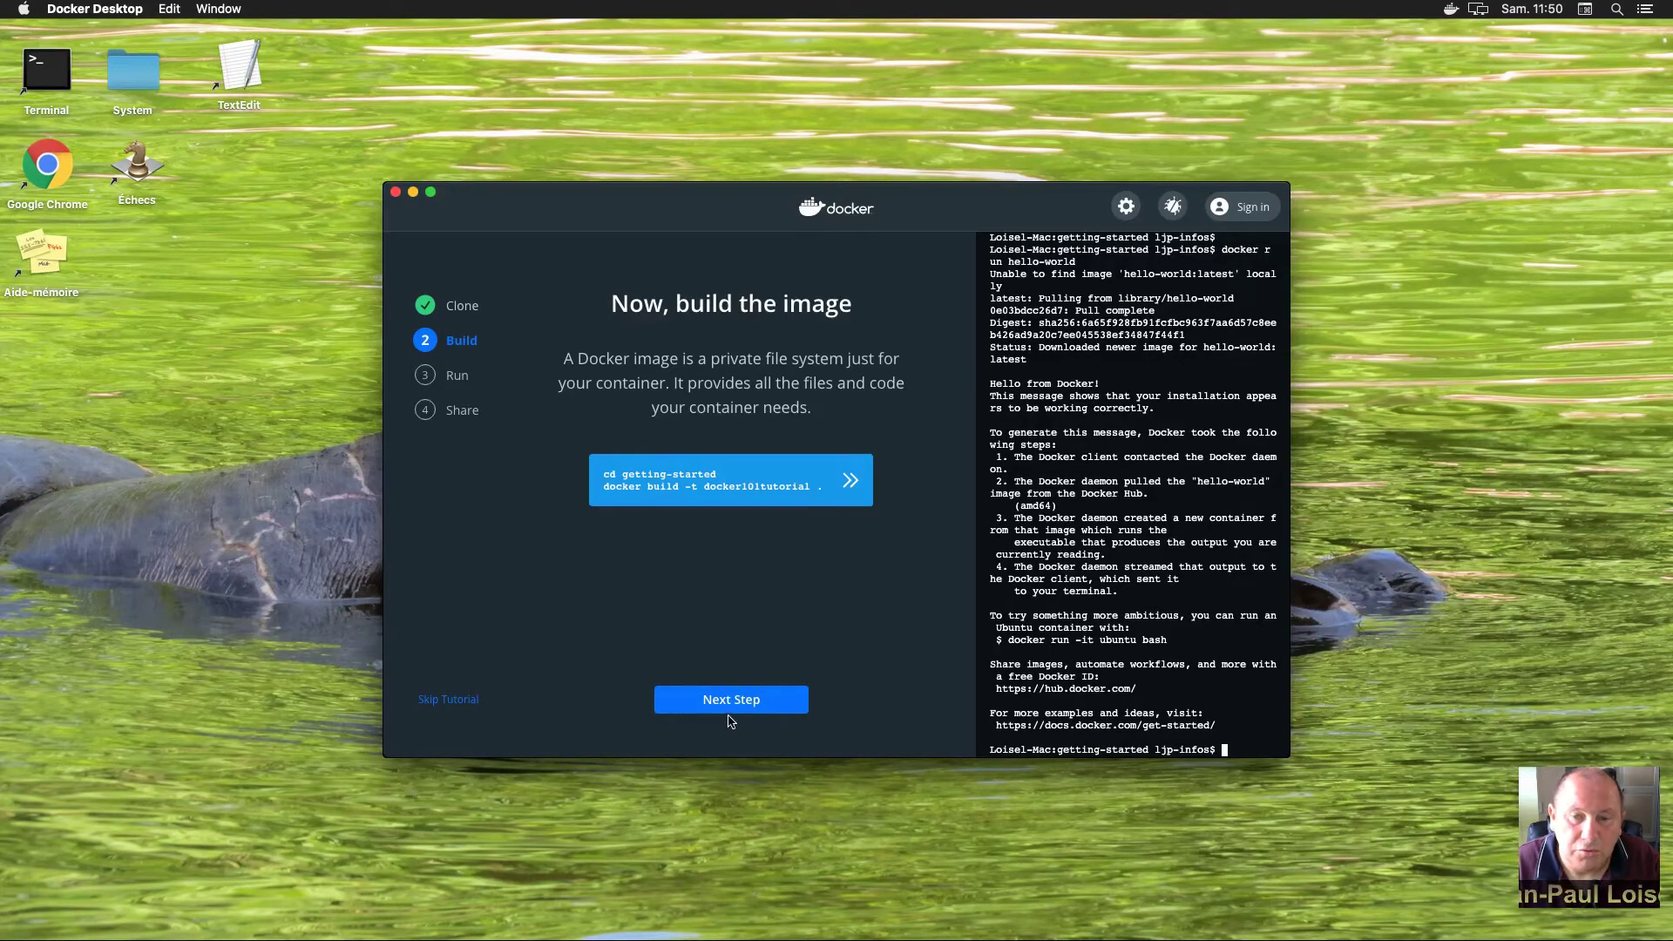
# Skip the tutorial and inspect the hello-world container's entry in the dashboard
pyautogui.click(449, 700)
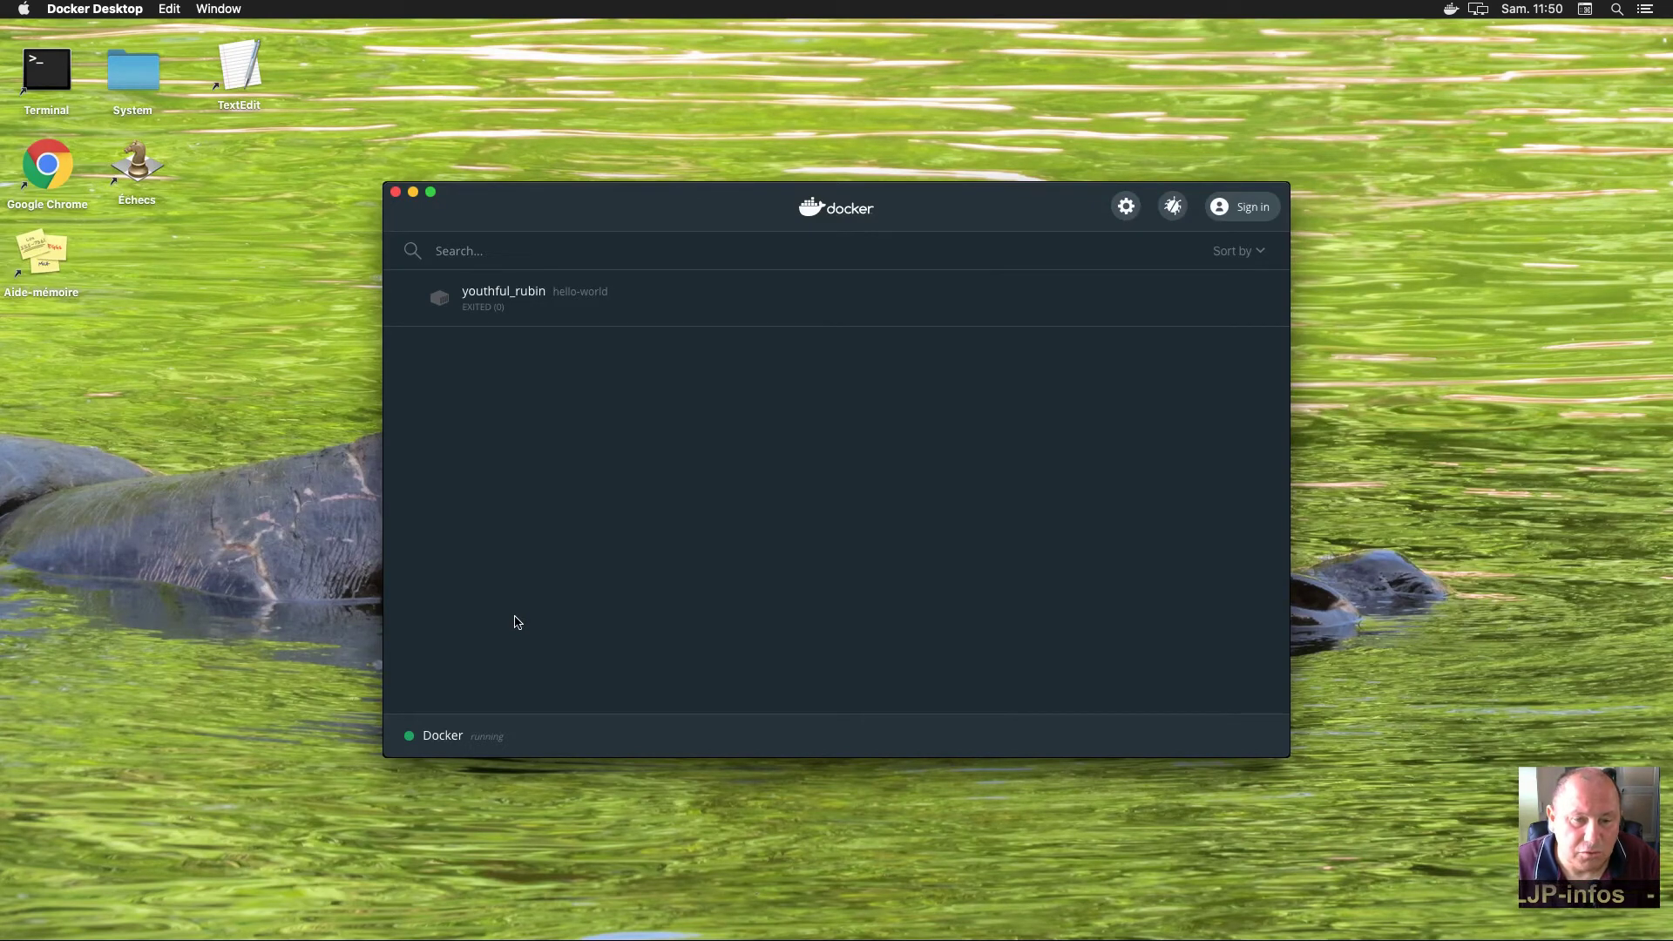
pyautogui.moveTo(586, 298)
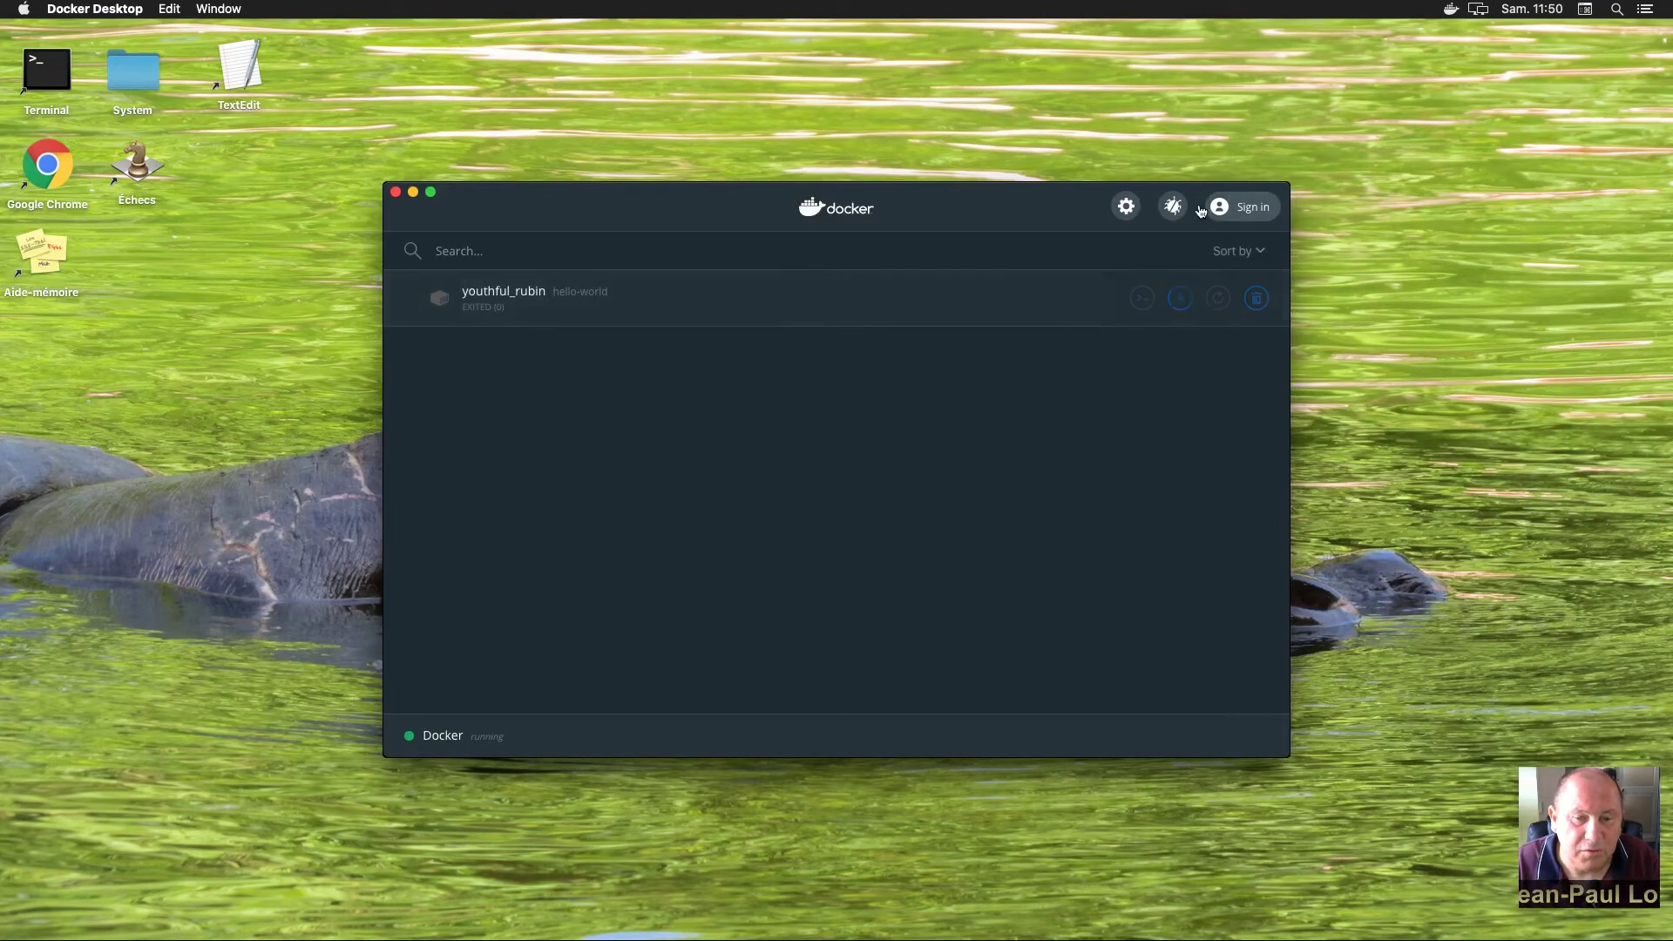
# Review the General, Resources, Docker Engine, Command Line and Kubernetes preferences, close them without changes, and highlight Docker's status in the dashboard
pyautogui.click(1126, 207)
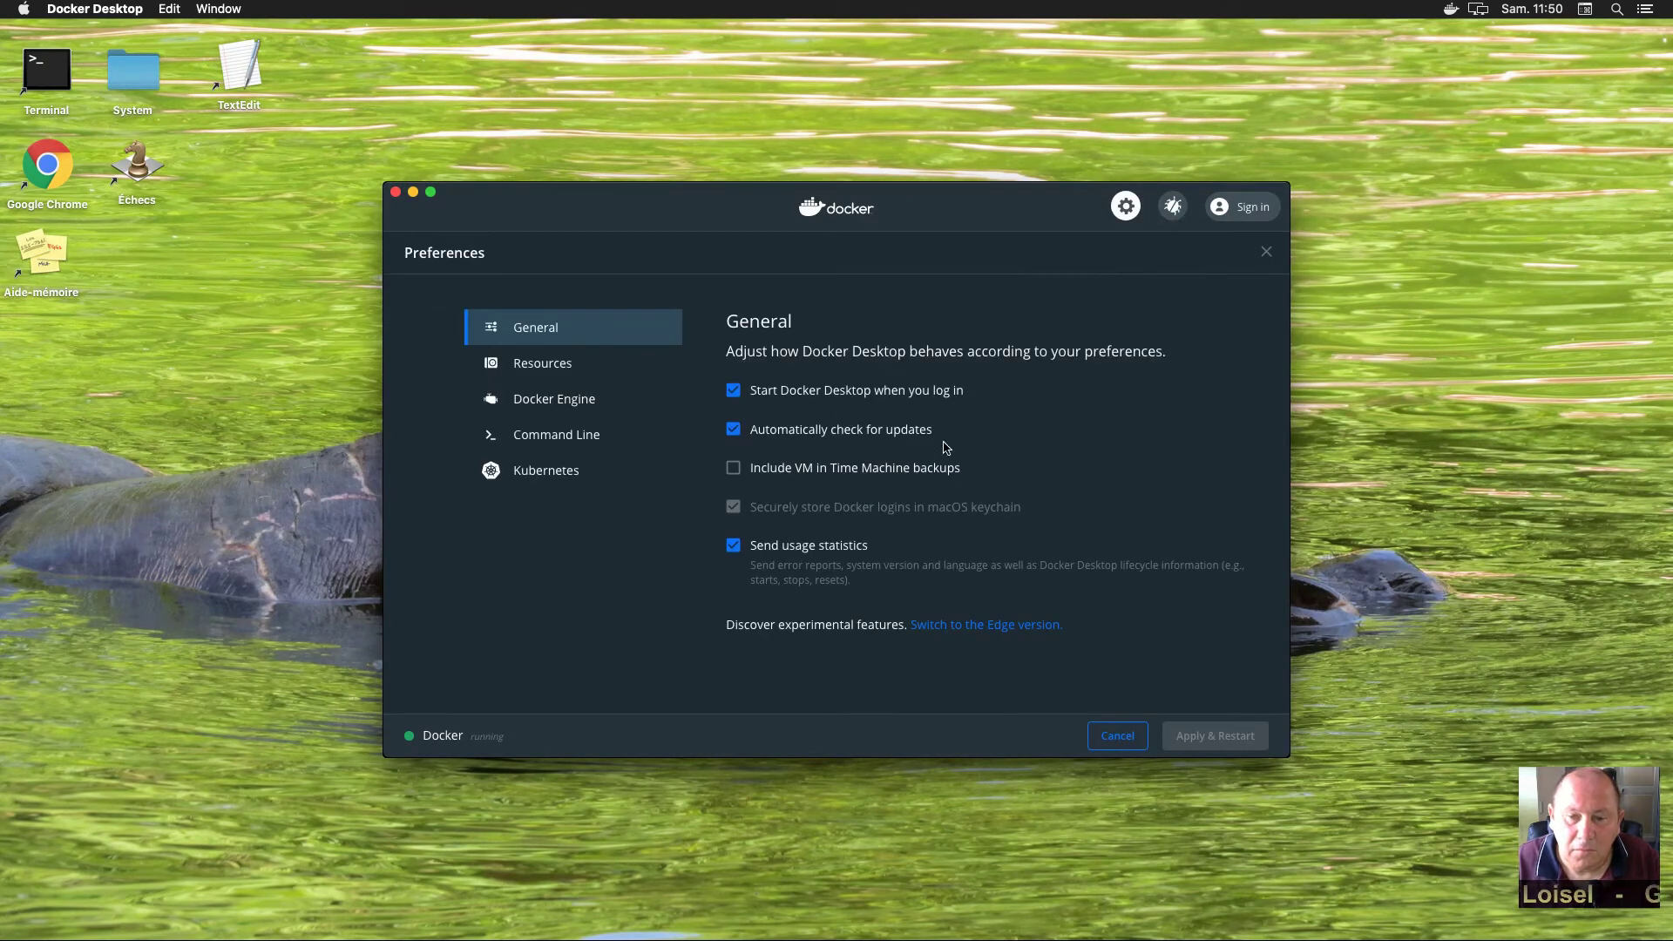
pyautogui.click(542, 364)
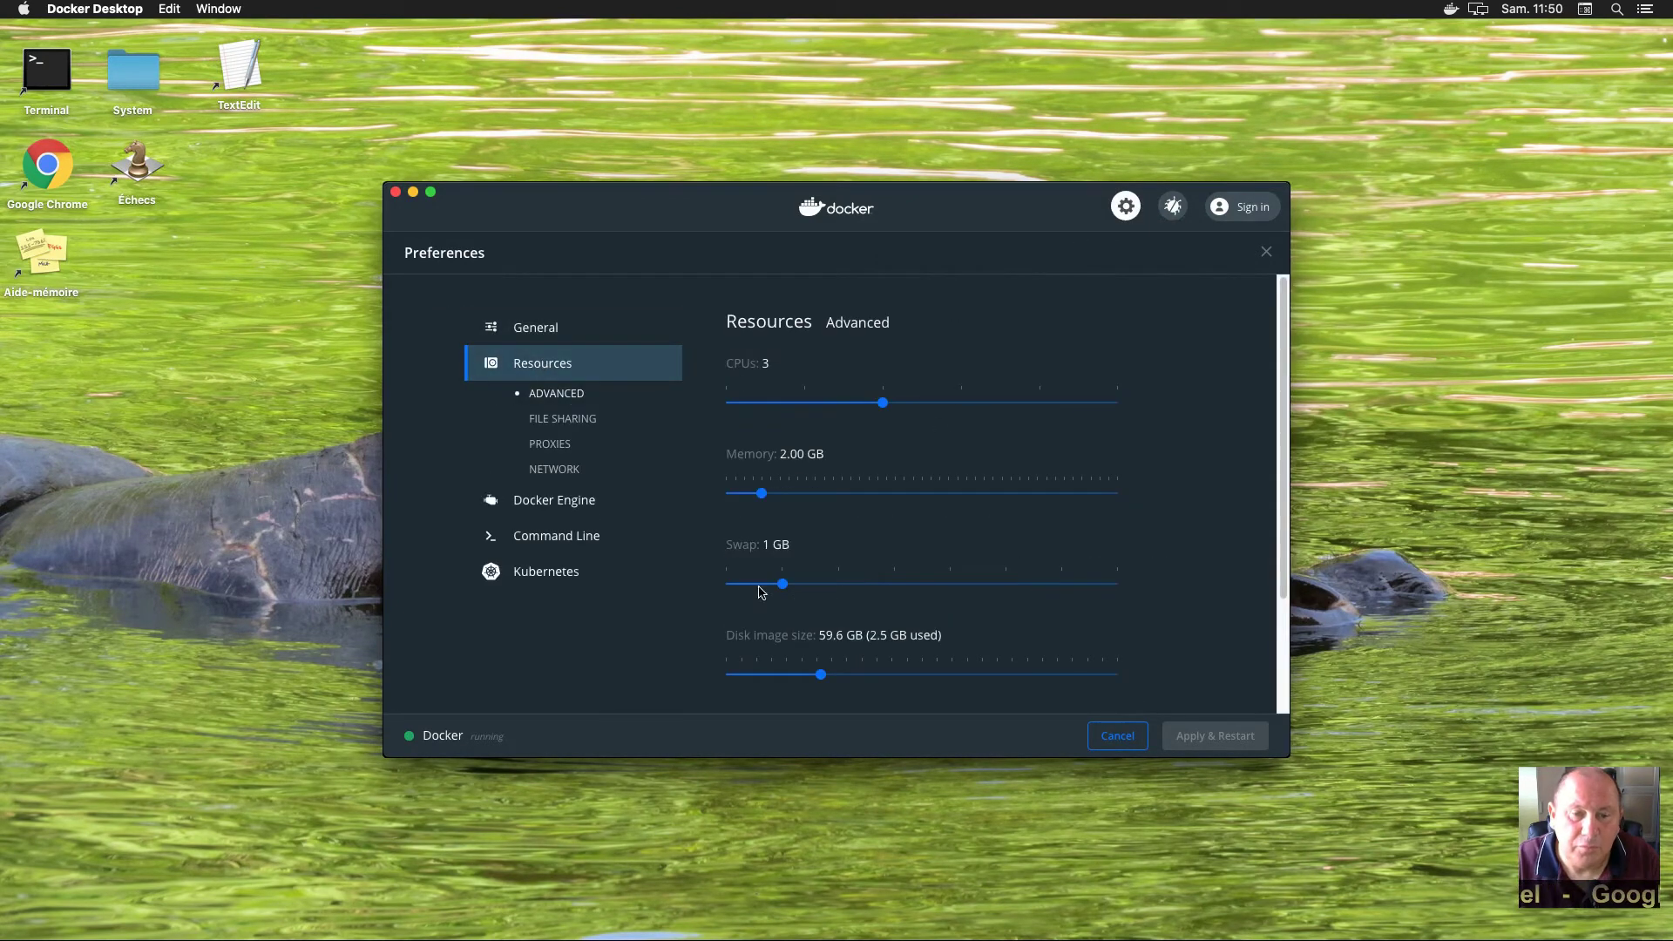
pyautogui.click(542, 503)
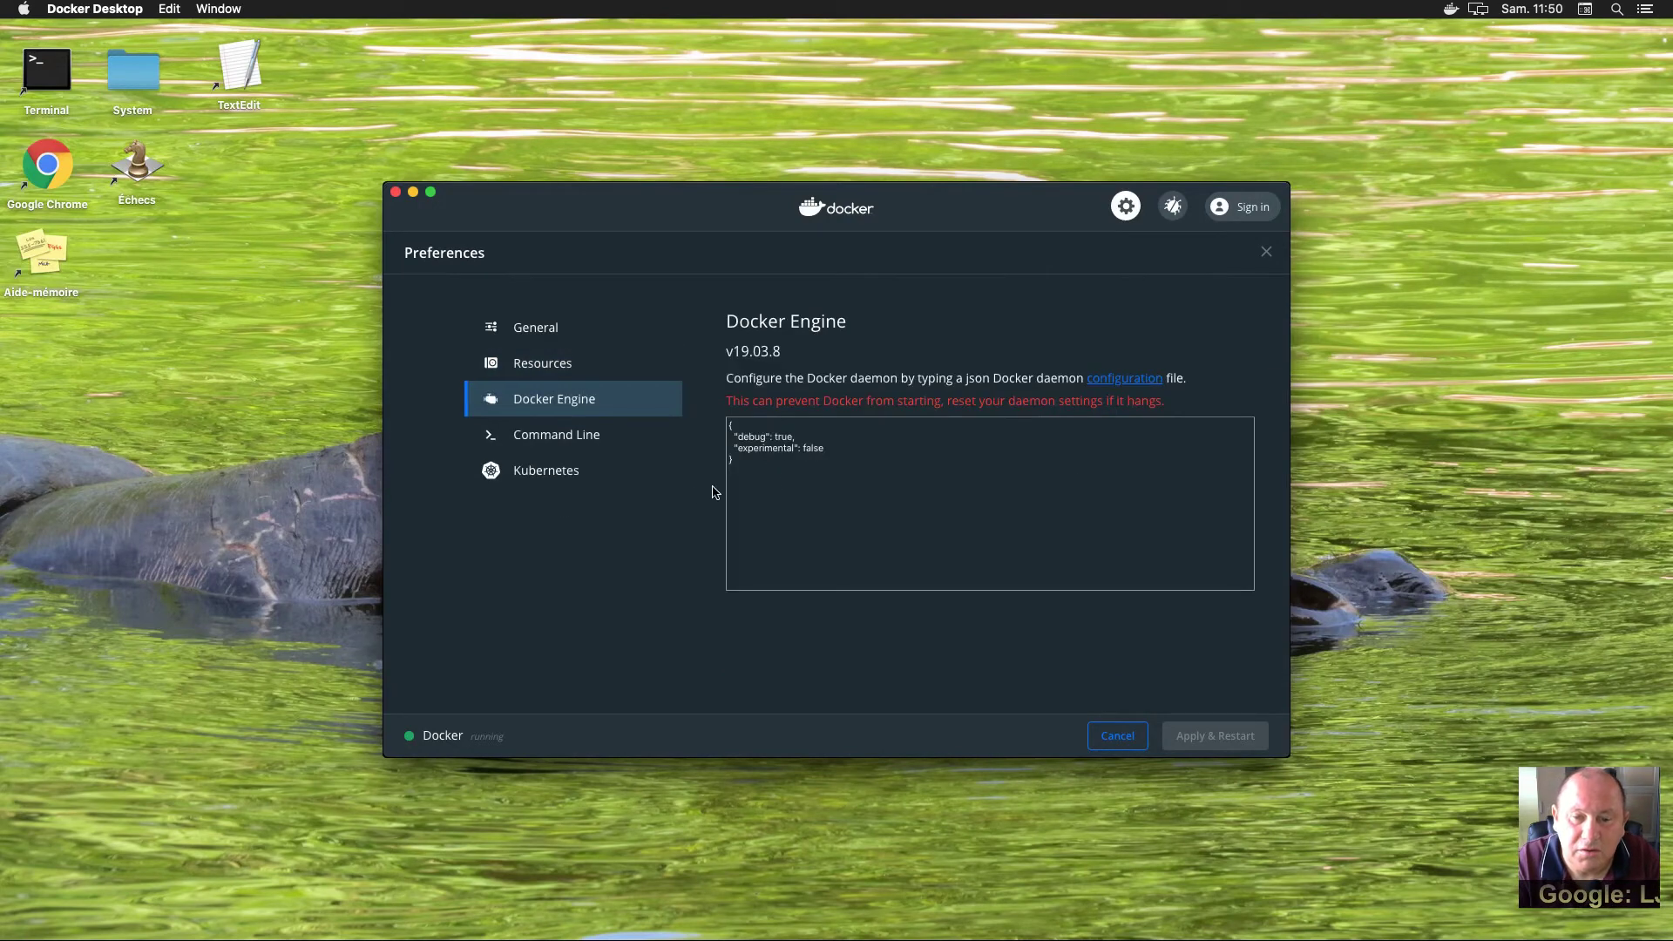
pyautogui.click(579, 440)
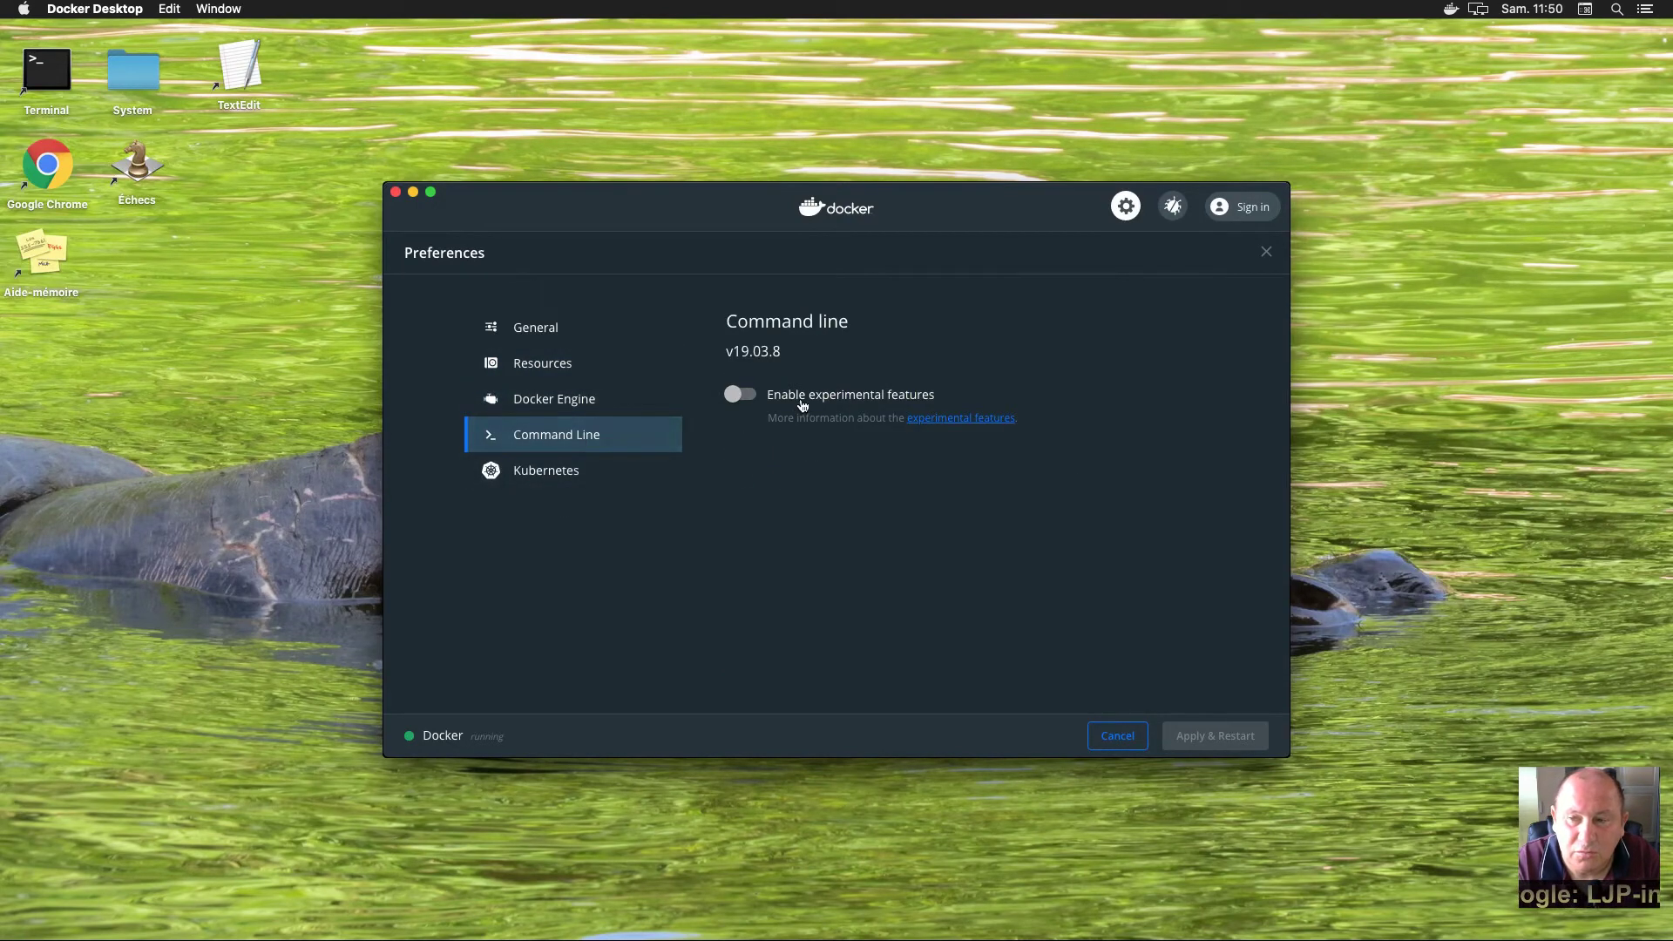
pyautogui.click(540, 477)
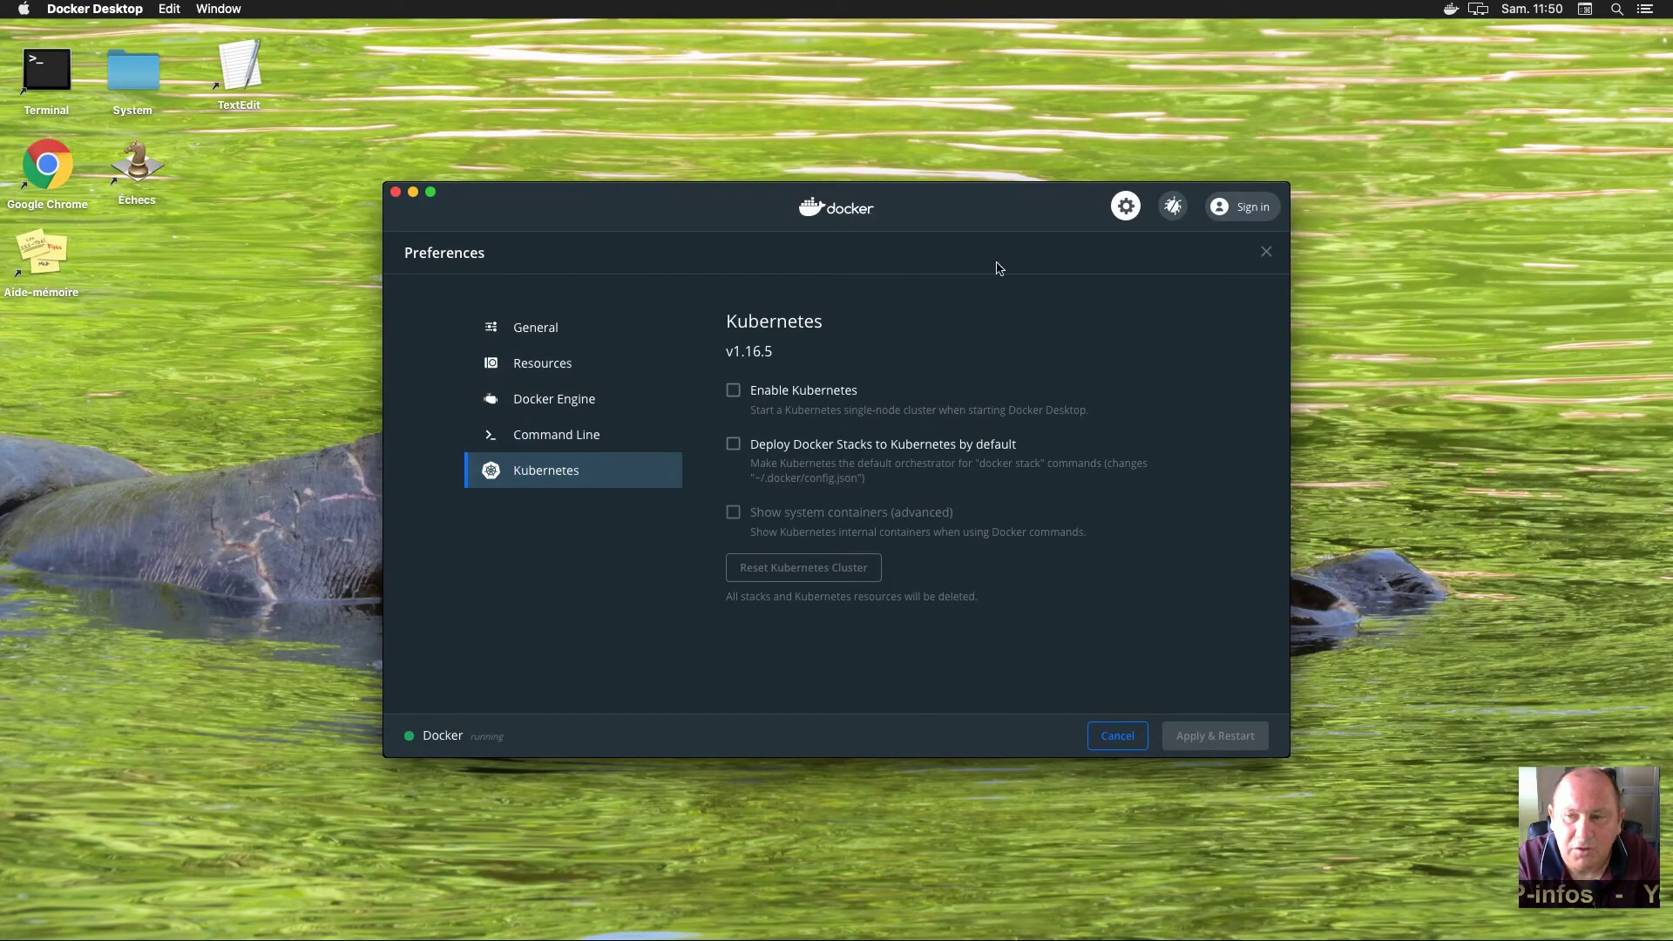
pyautogui.click(1266, 252)
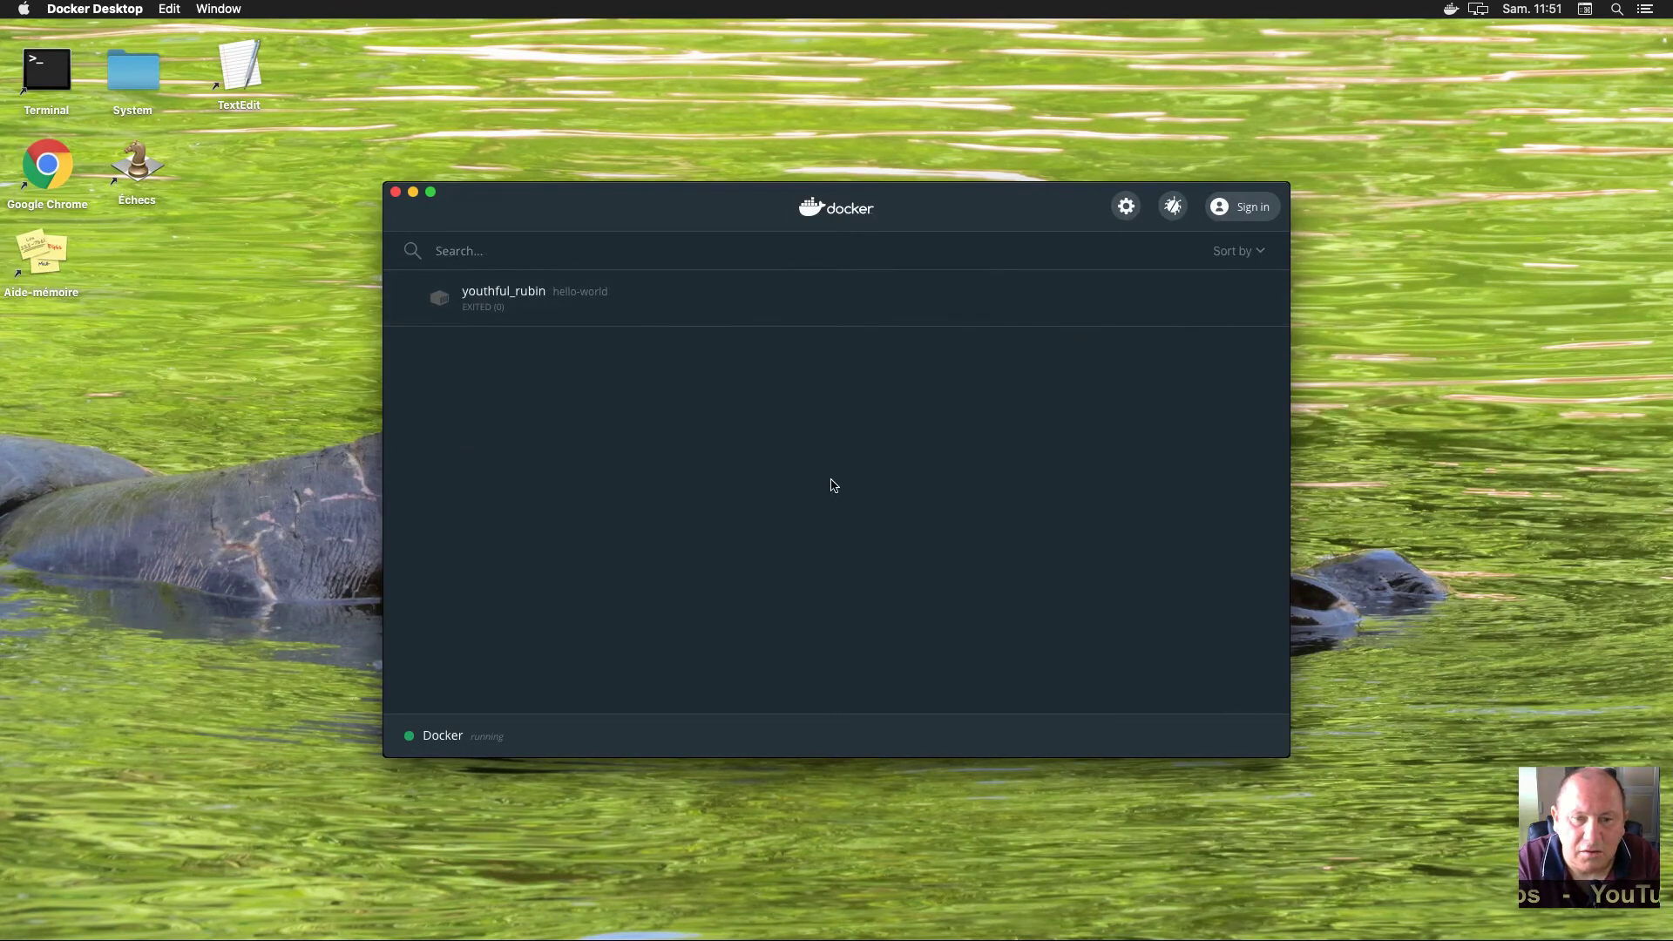
pyautogui.moveTo(469, 741); pyautogui.dragTo(523, 746)
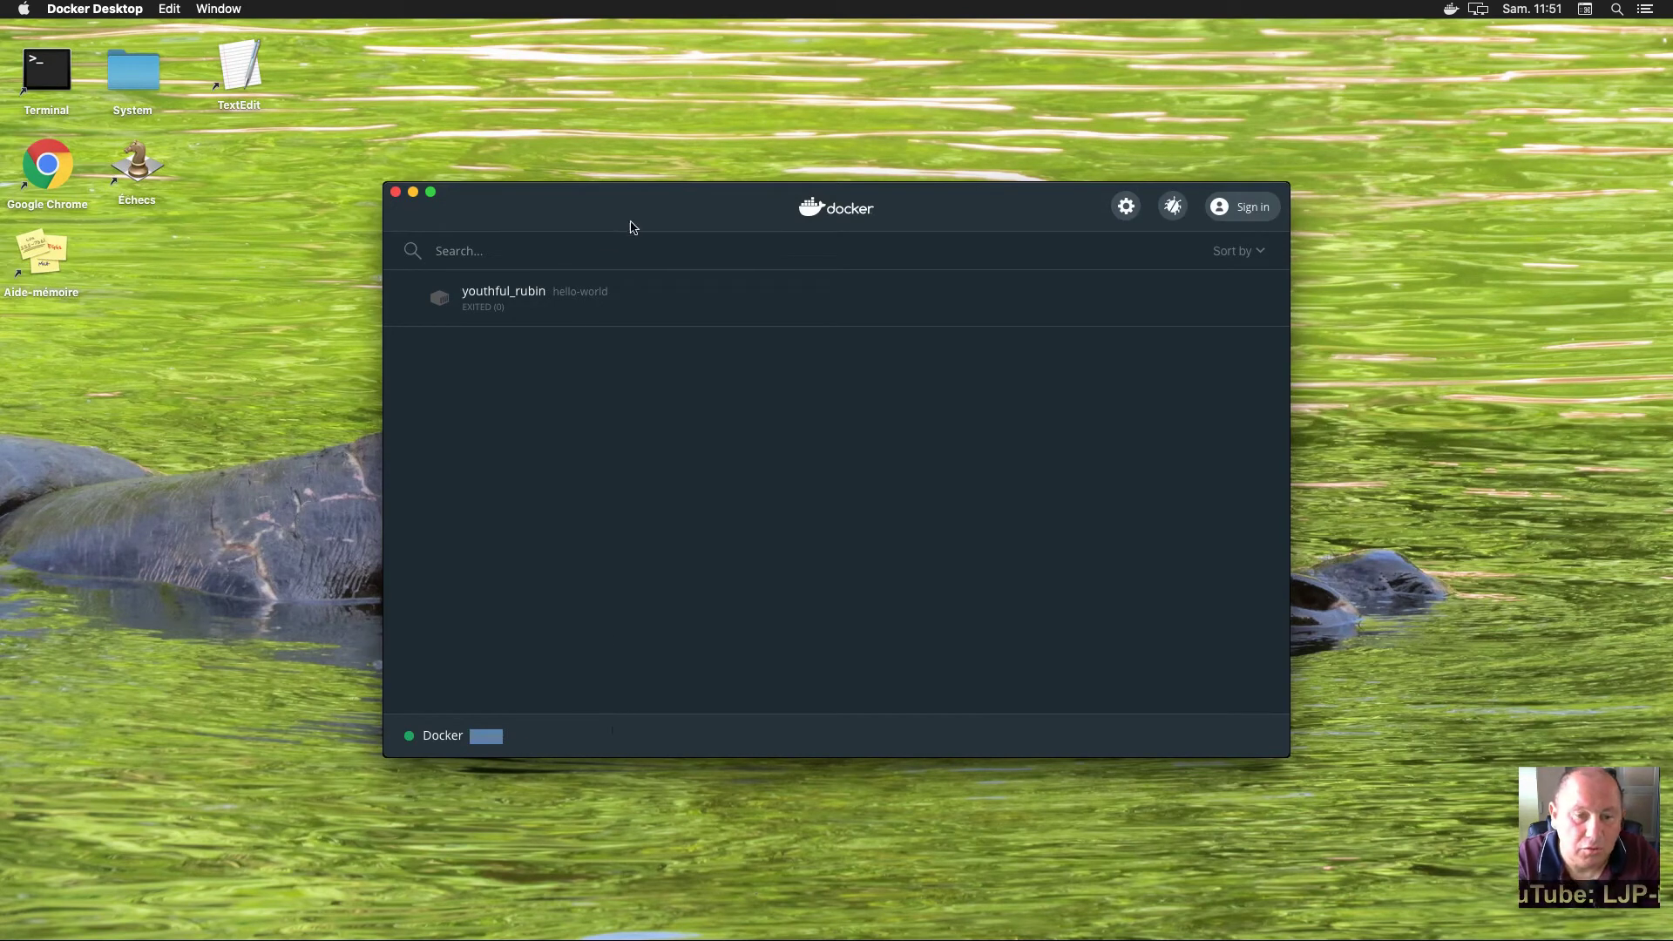
# Move the Docker window aside, open Terminal from the desktop and run "docker" to list its commands
pyautogui.moveTo(670, 199); pyautogui.dragTo(910, 75)
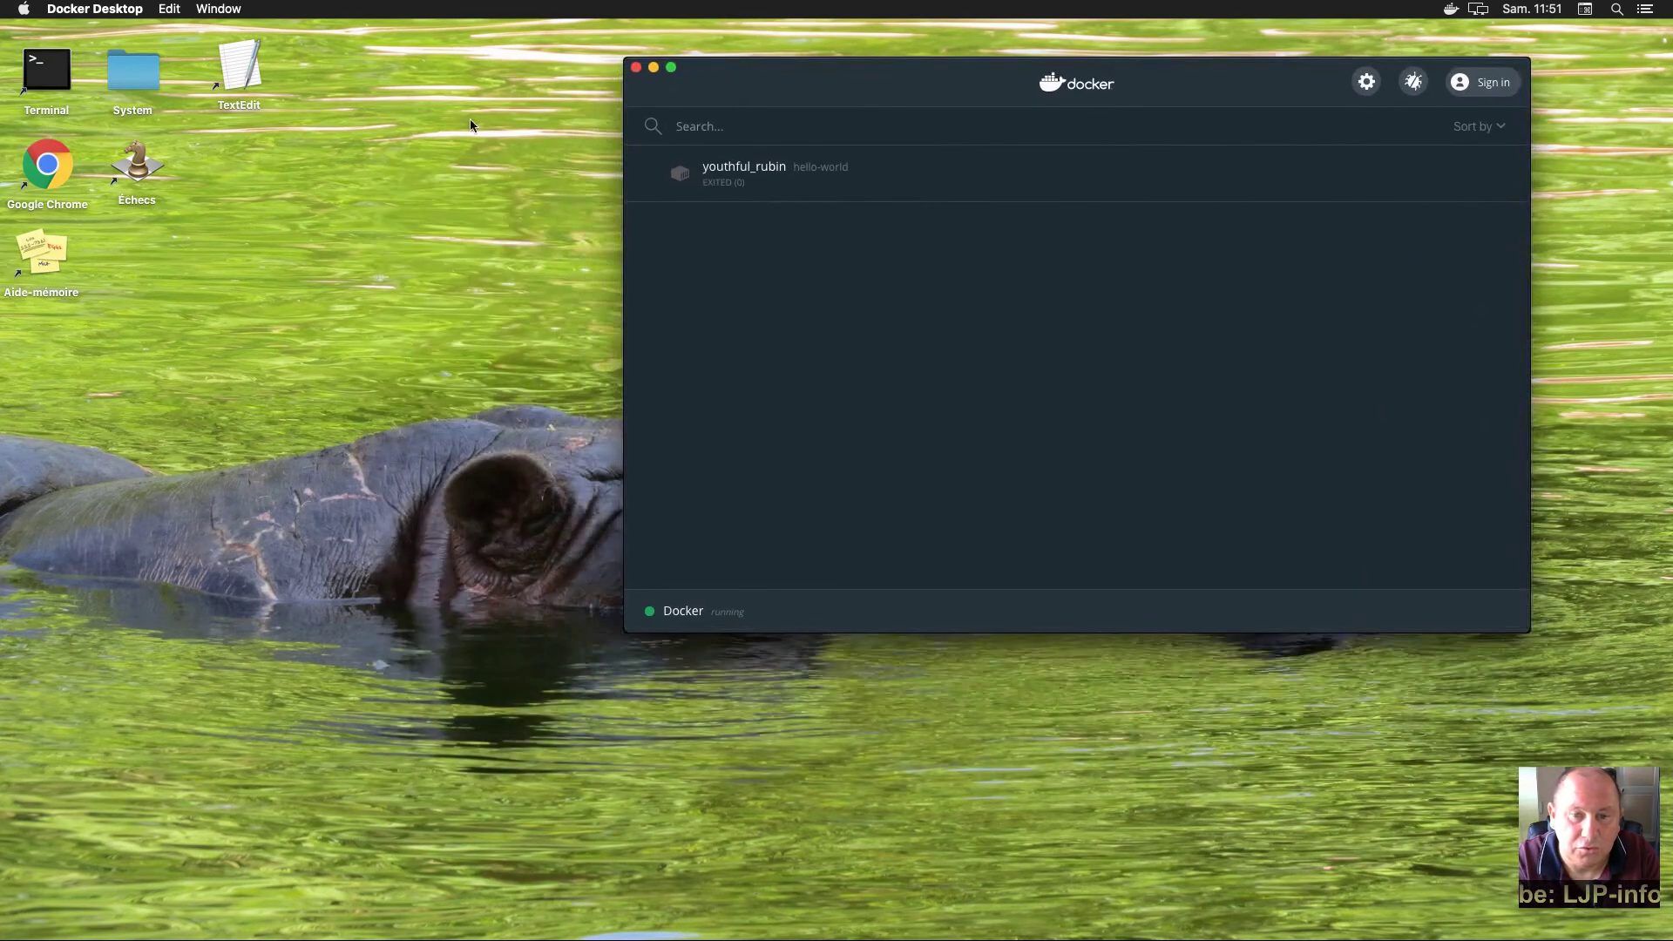
pyautogui.click(40, 83)
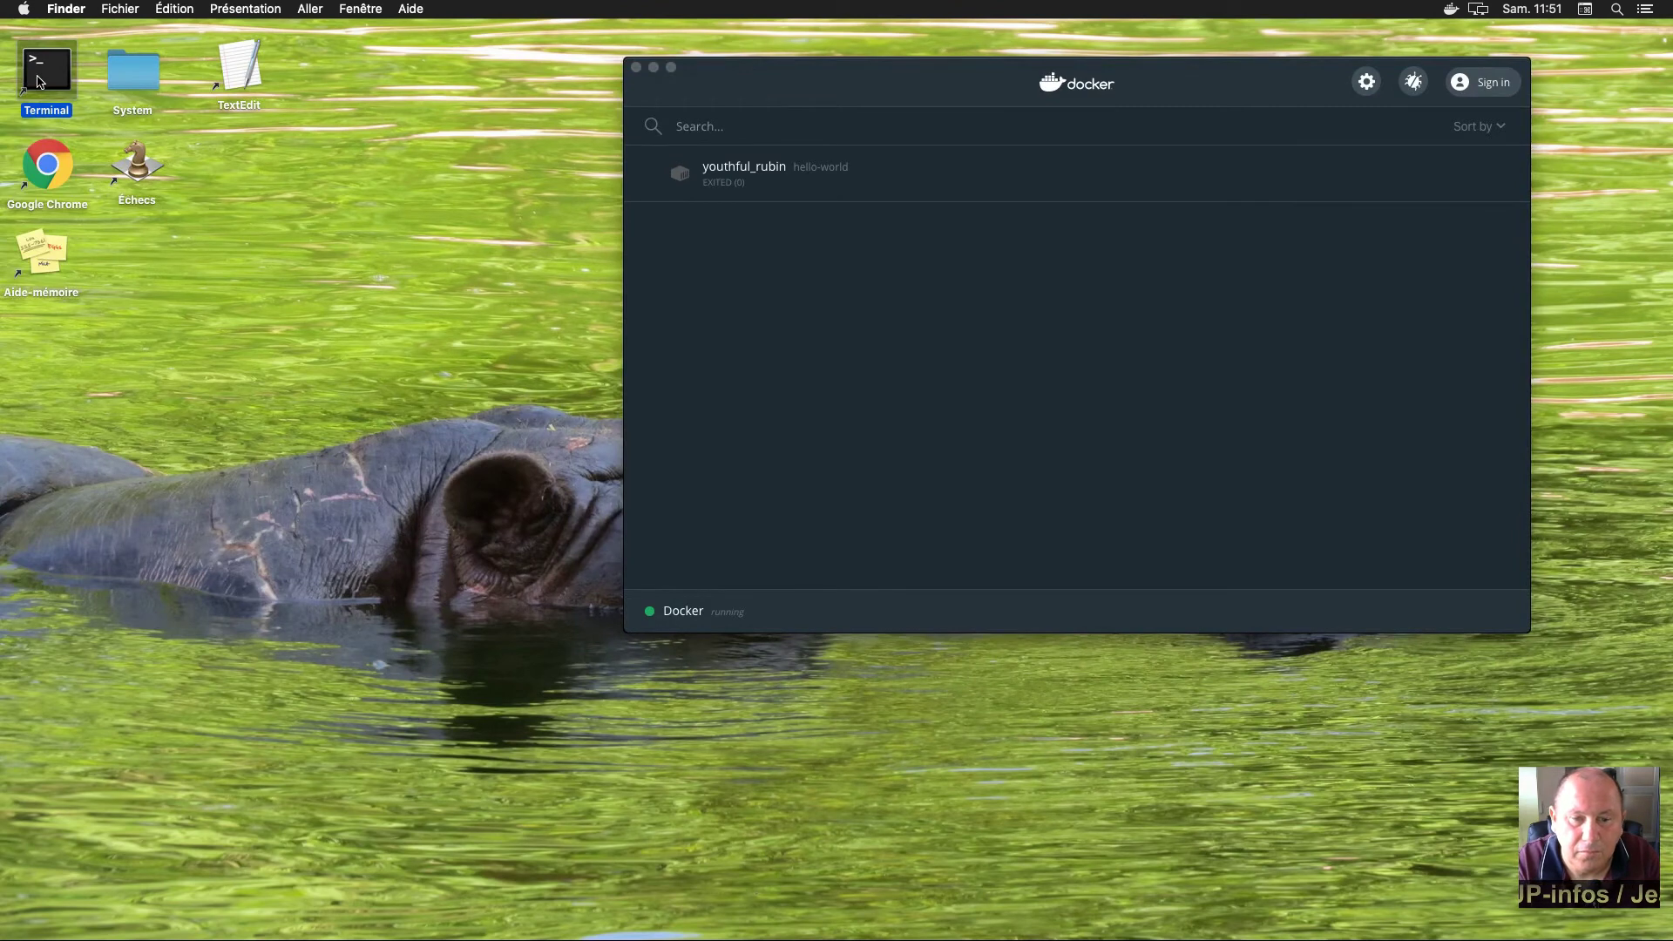
pyautogui.doubleClick(40, 83)
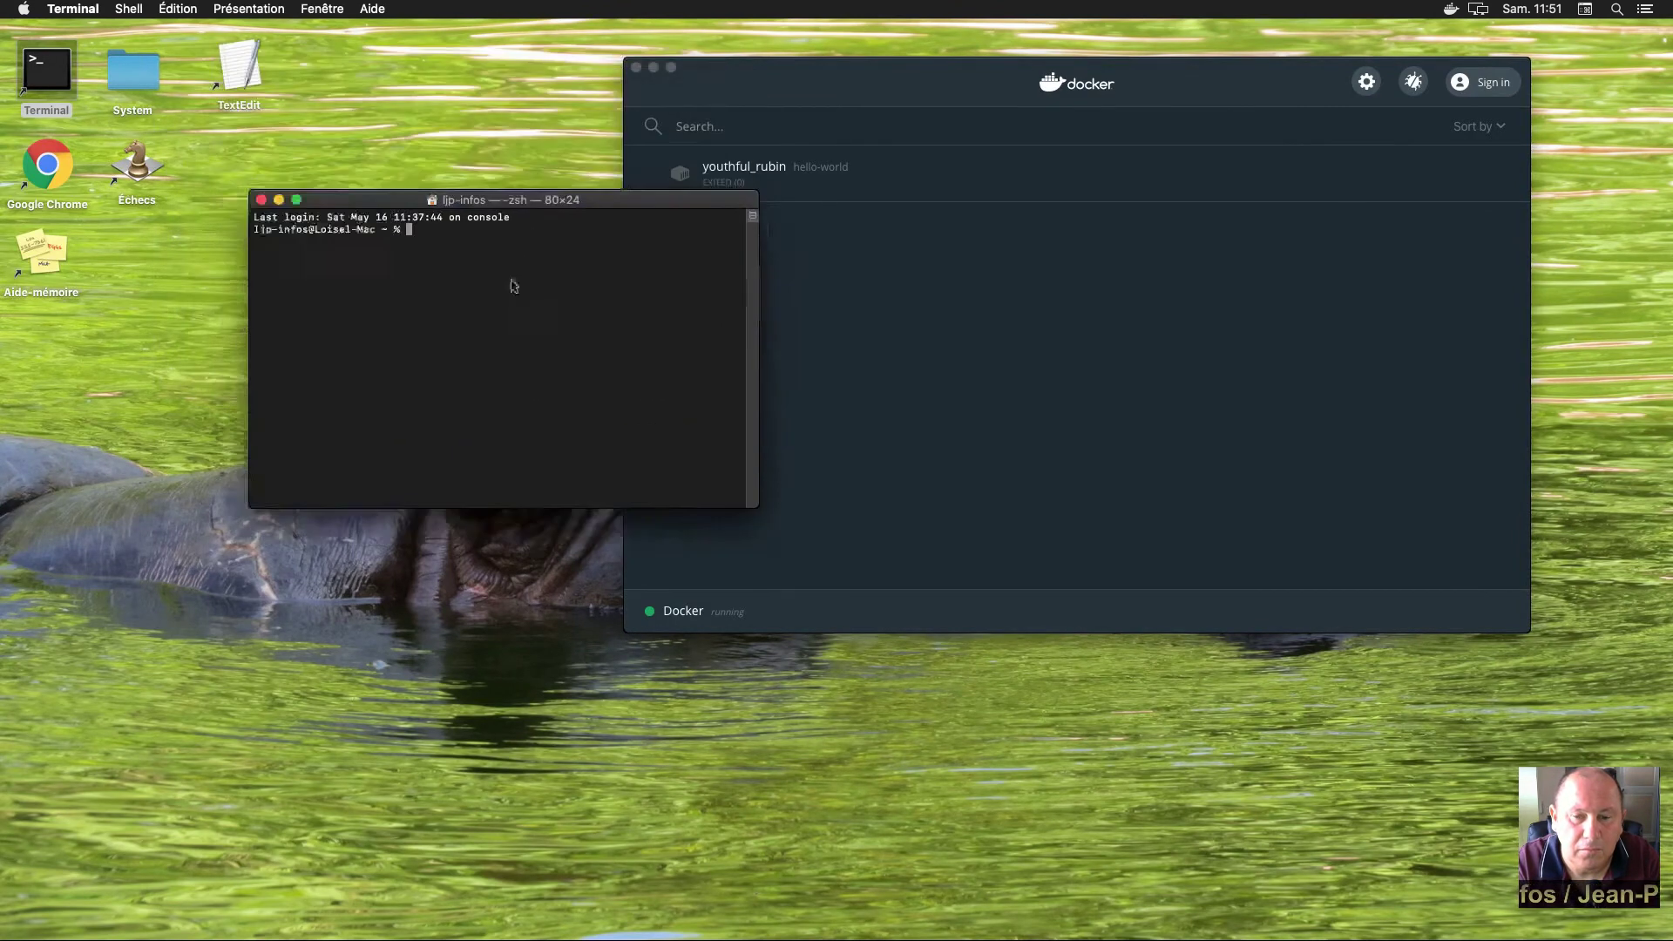
pyautogui.write('docker')
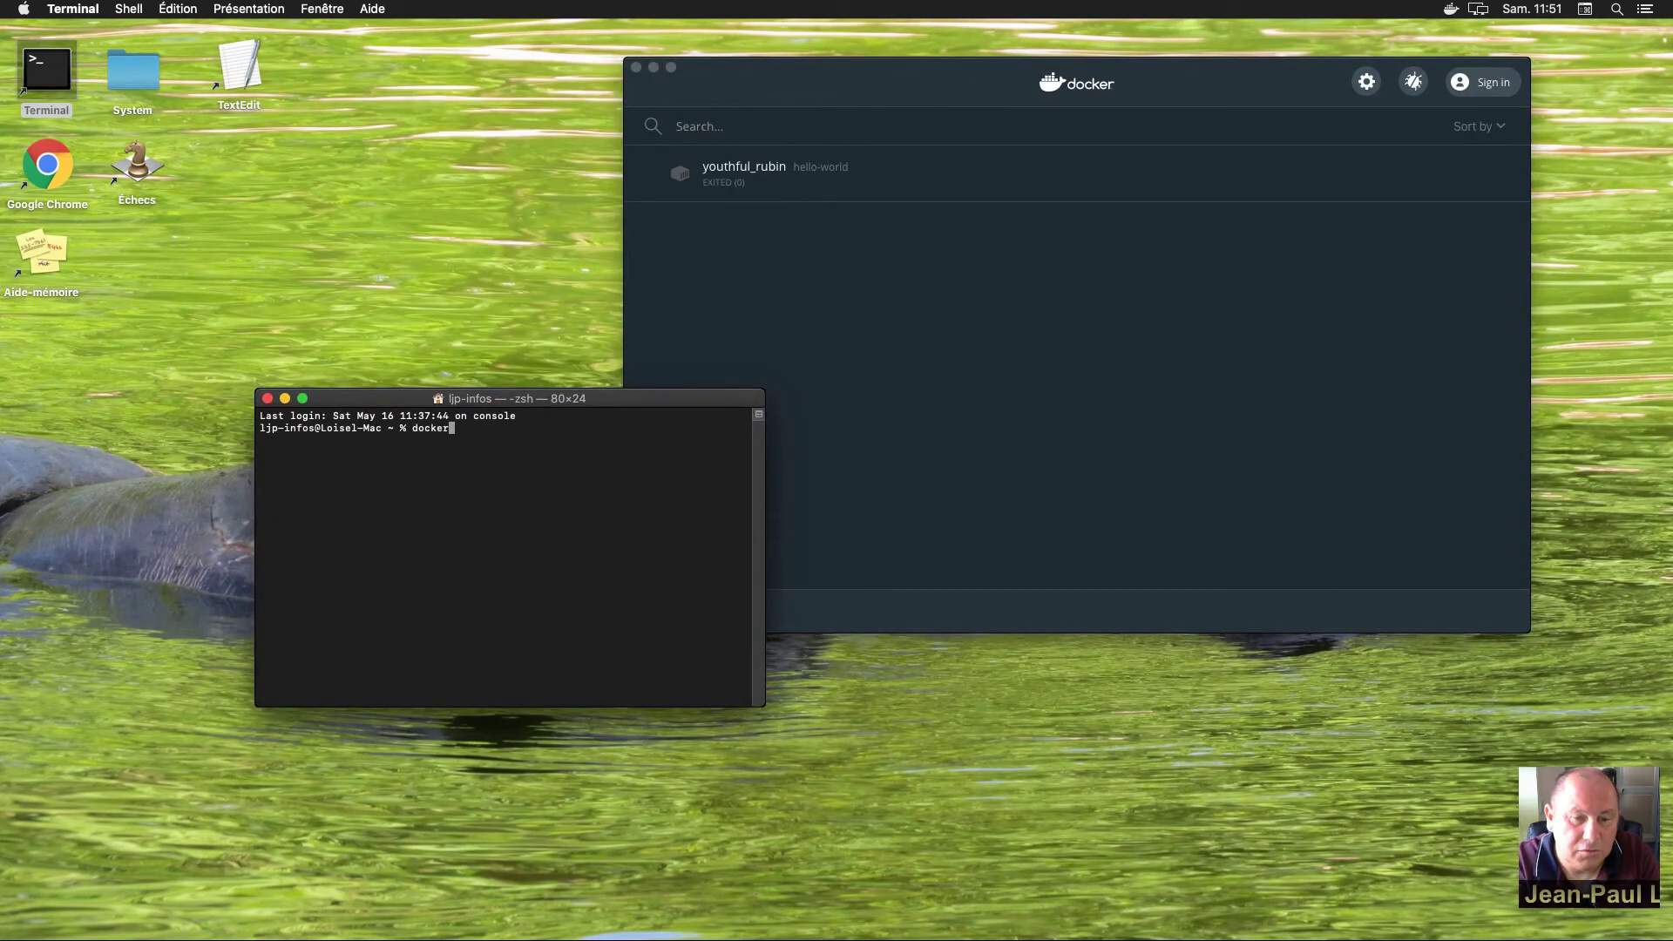
pyautogui.press('Return')
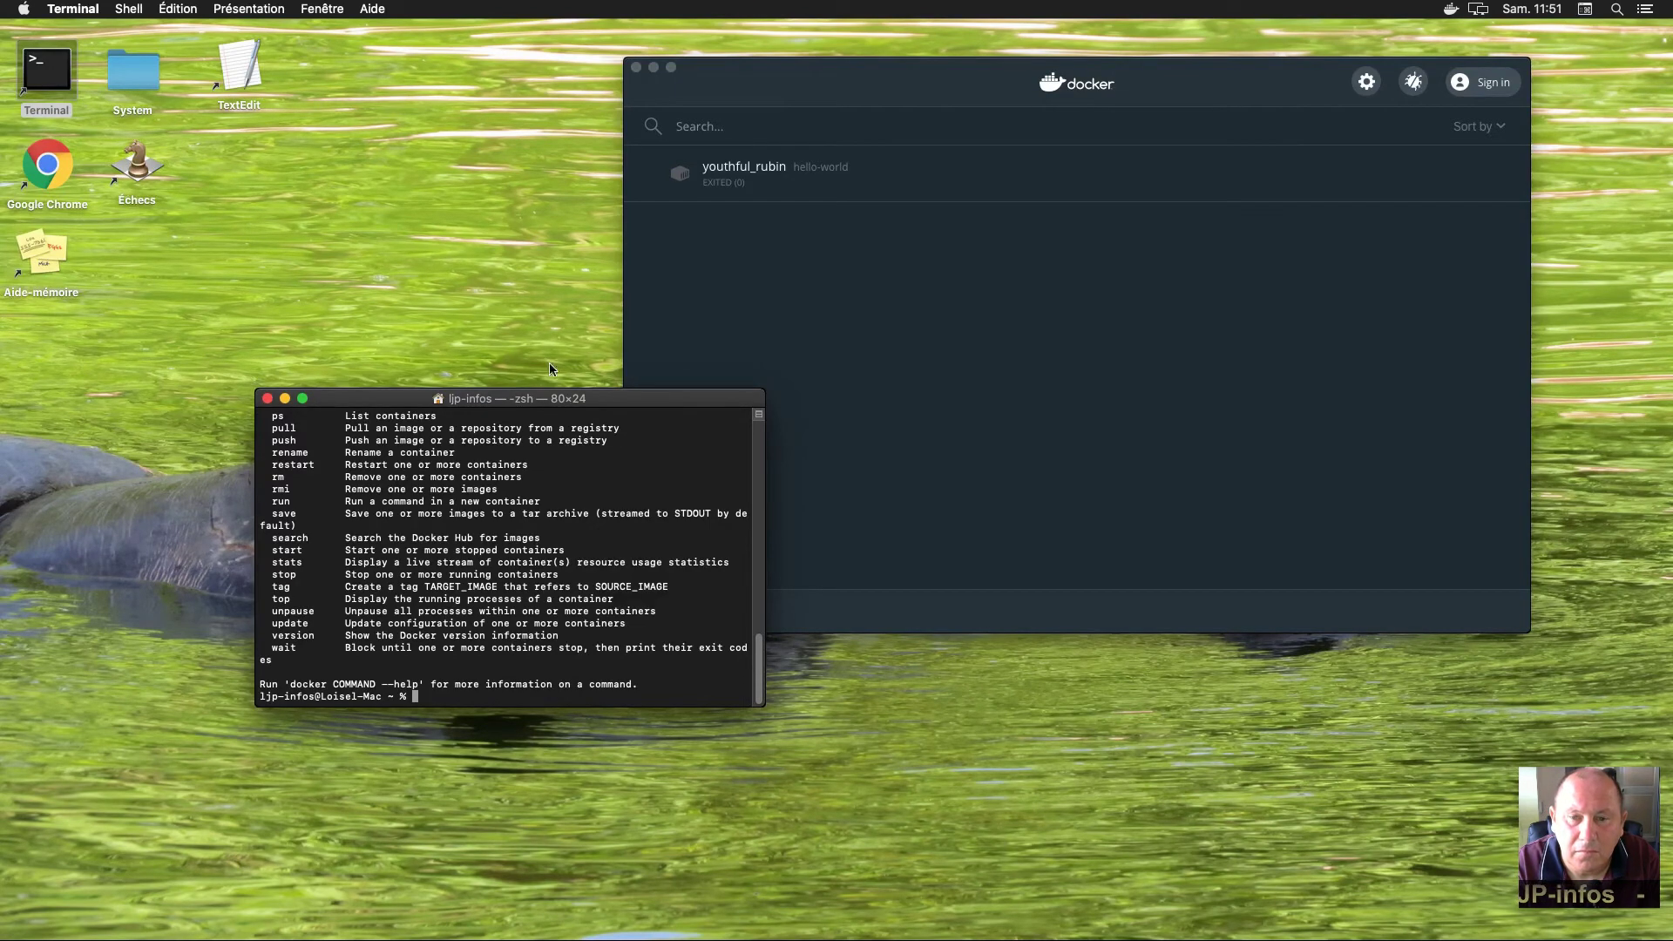
# Close the Terminal window and the Docker Desktop dashboard window
pyautogui.click(267, 399)
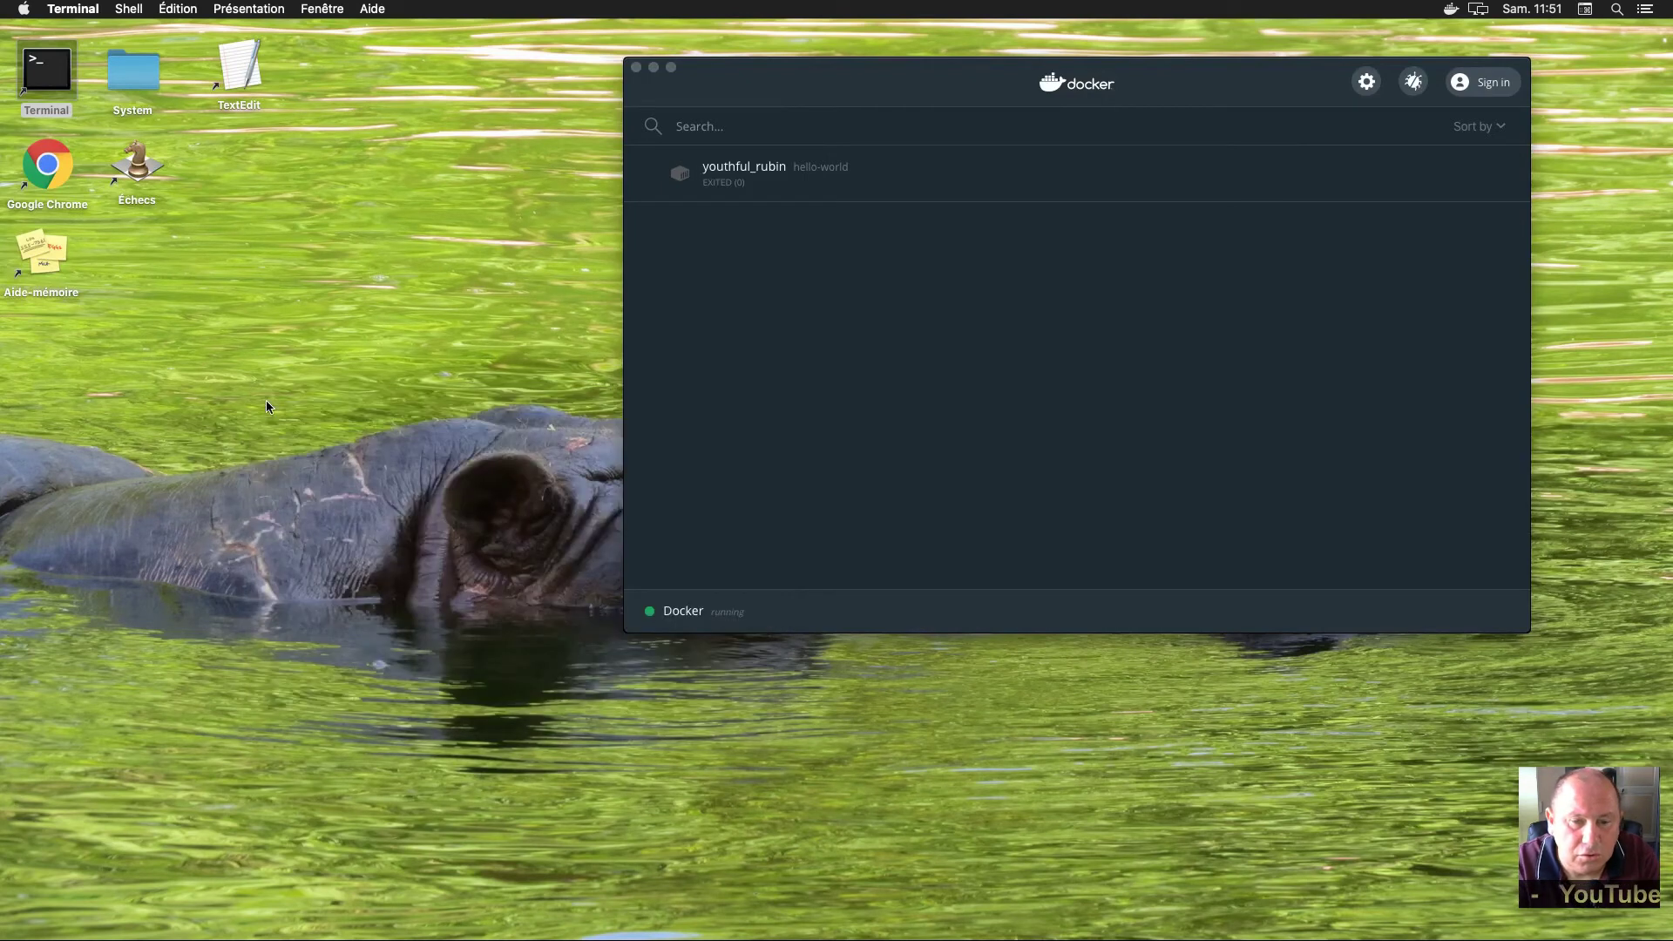
pyautogui.click(636, 67)
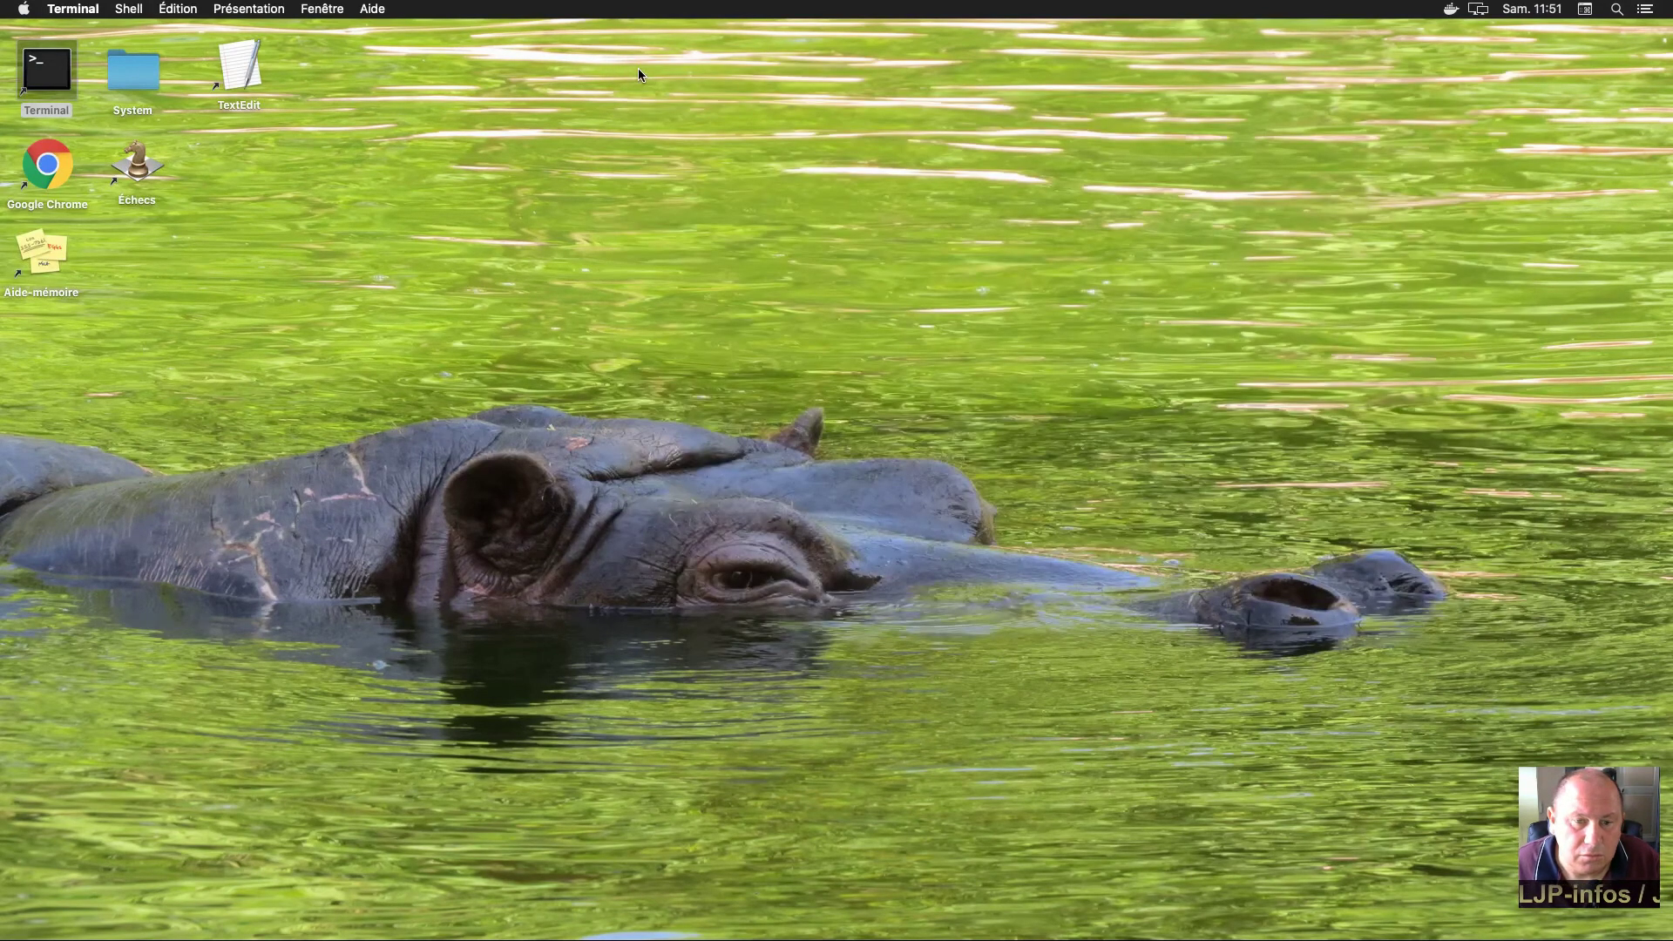